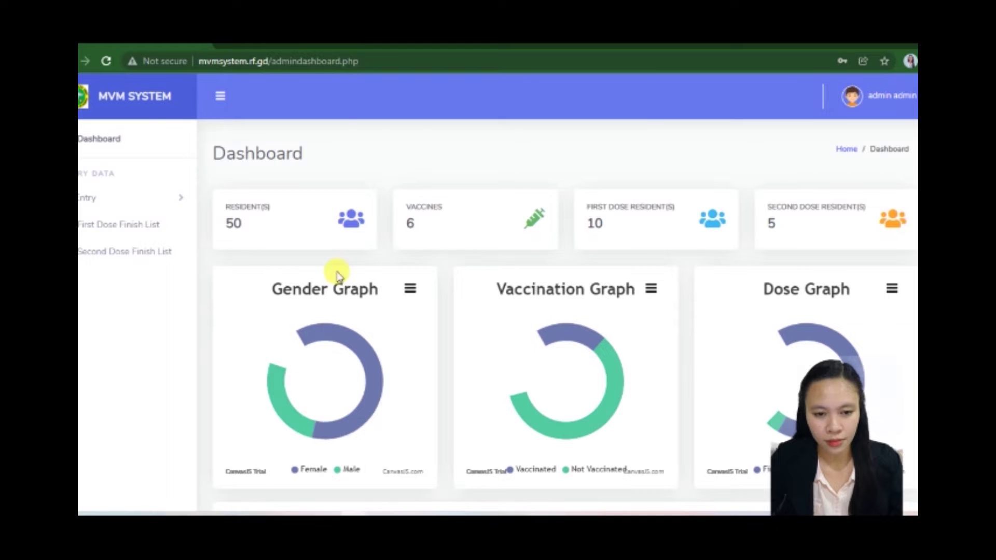
Step: Dismiss Chrome's password warning and choose Never to avoid saving the login
click(614, 238)
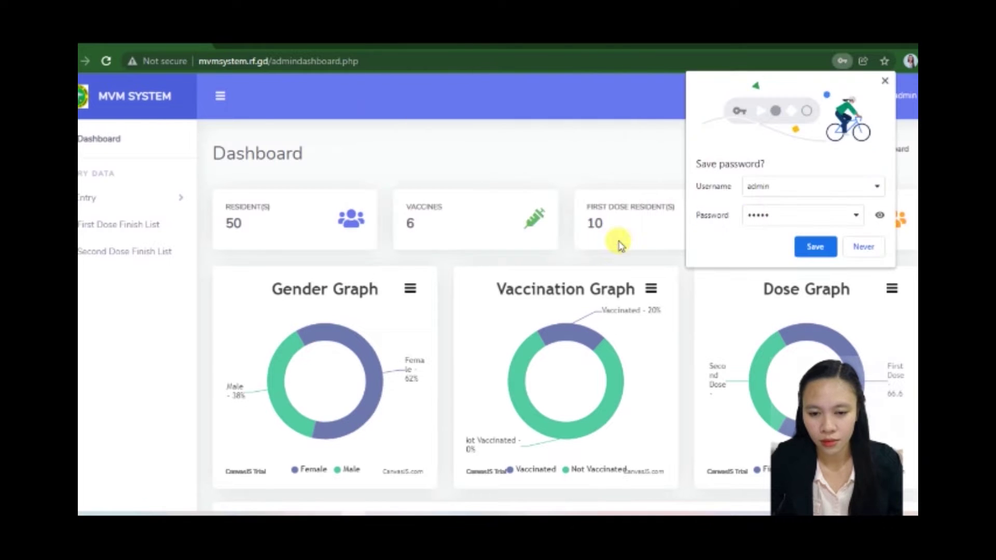
click(858, 245)
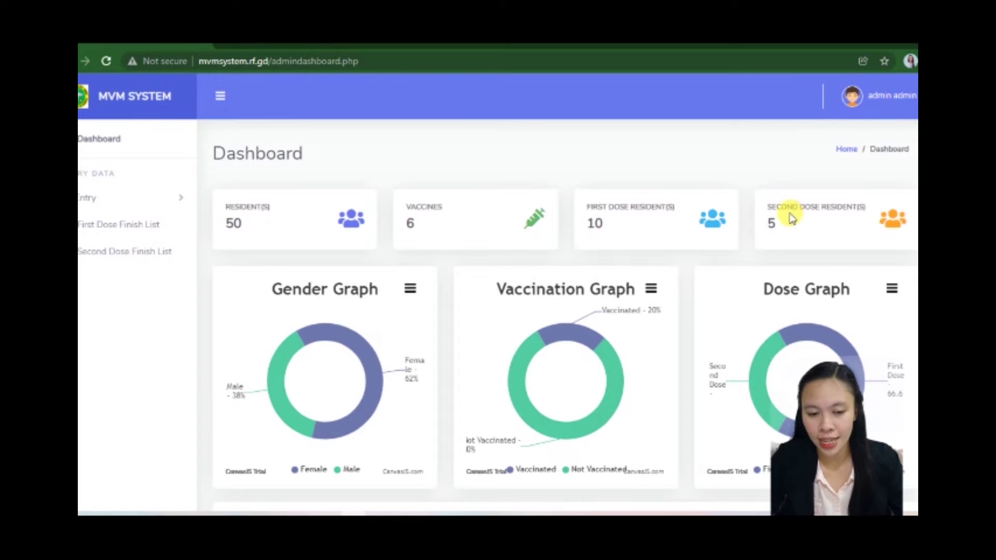
scroll(568, 288, down, 2)
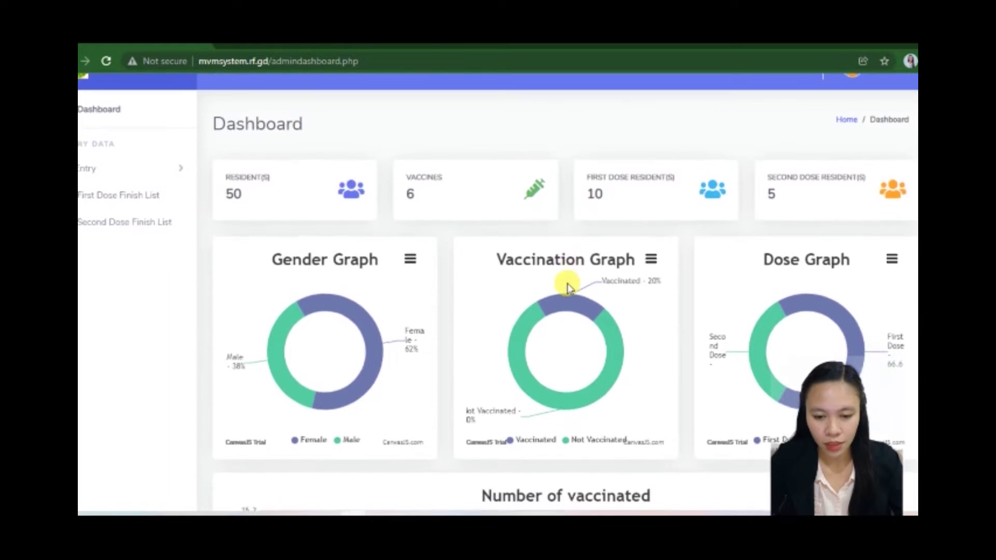
scroll(569, 287, down, 1)
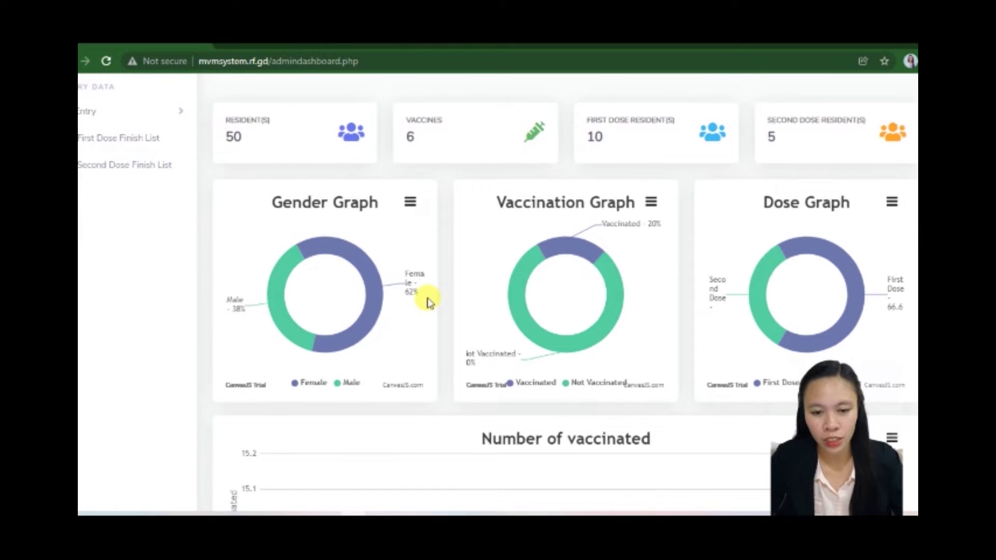
mouse_move(349, 307)
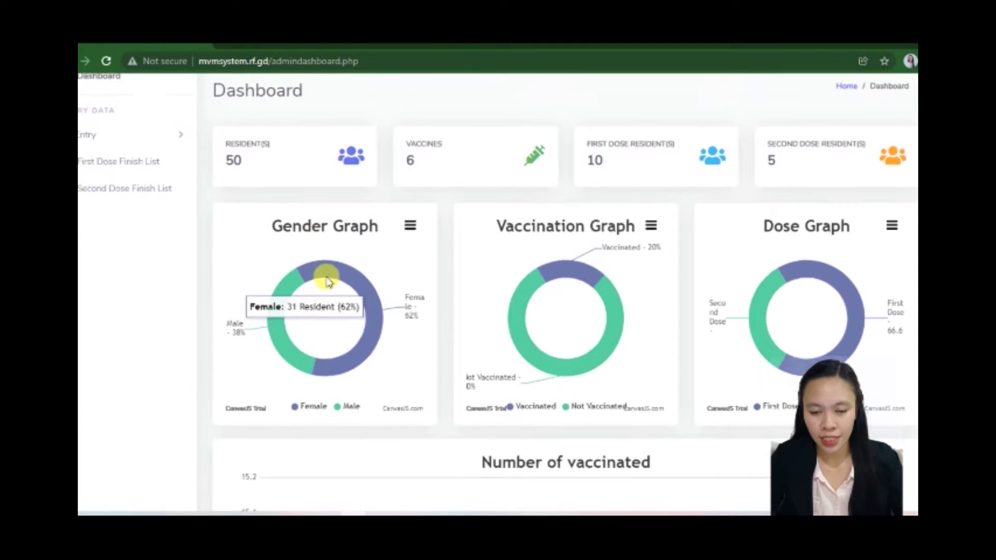
scroll(311, 218, up, 2)
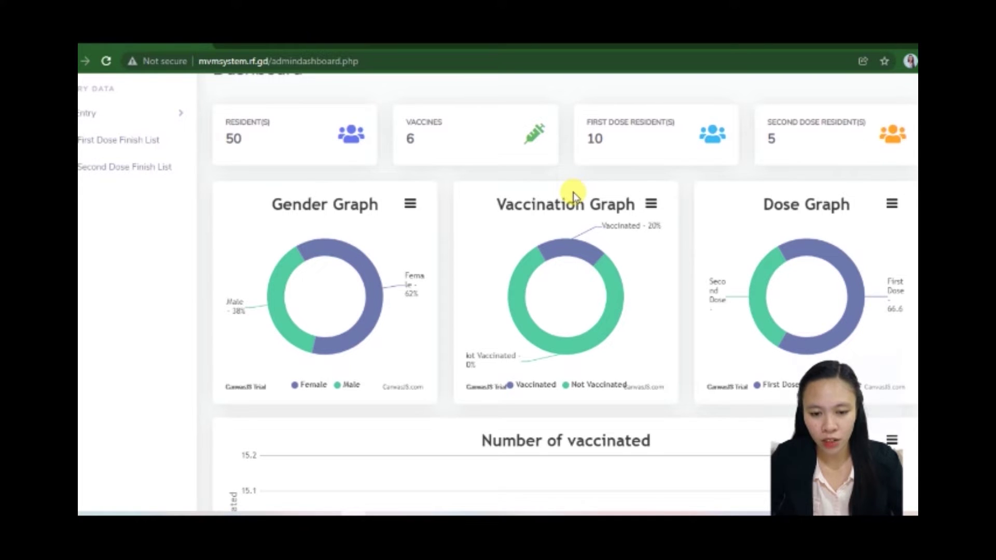
mouse_move(569, 261)
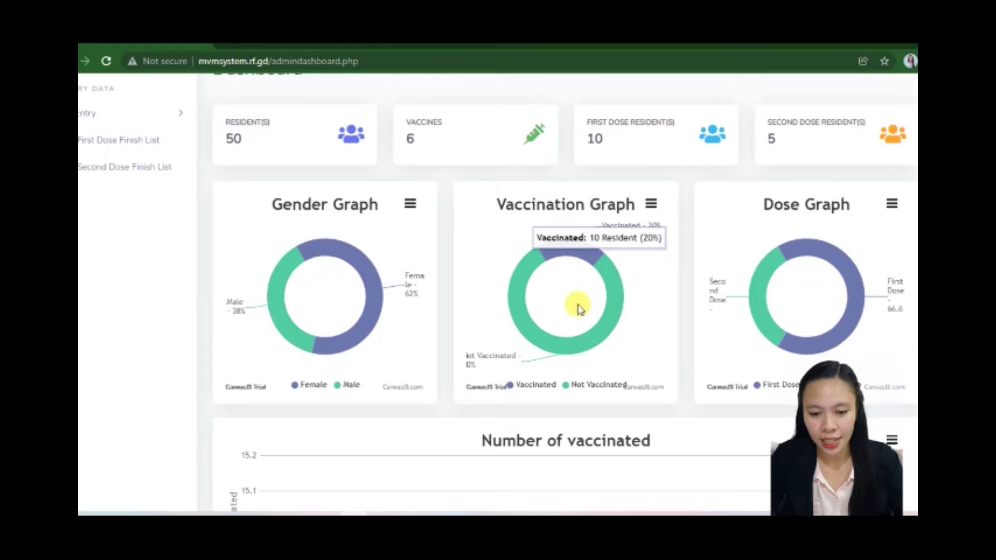
mouse_move(591, 338)
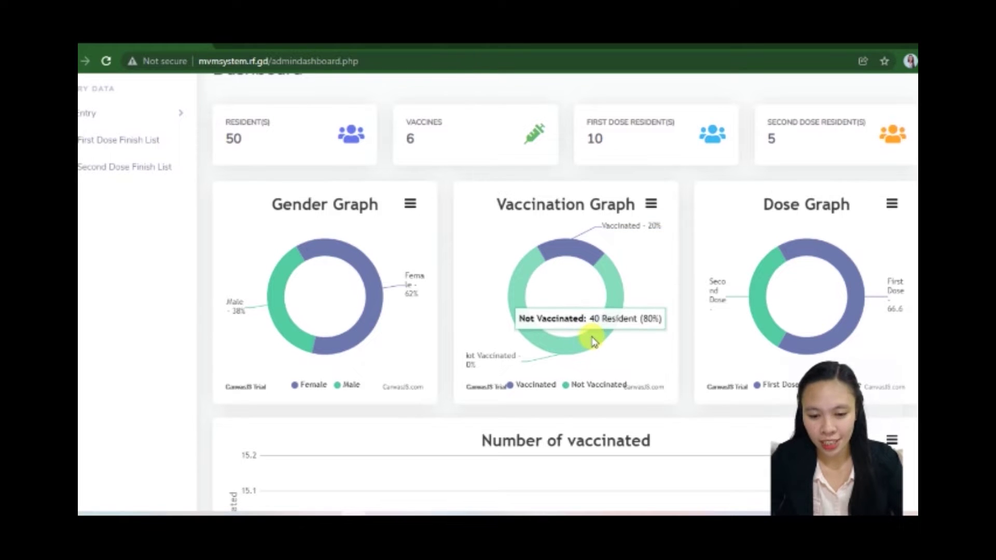
mouse_move(778, 241)
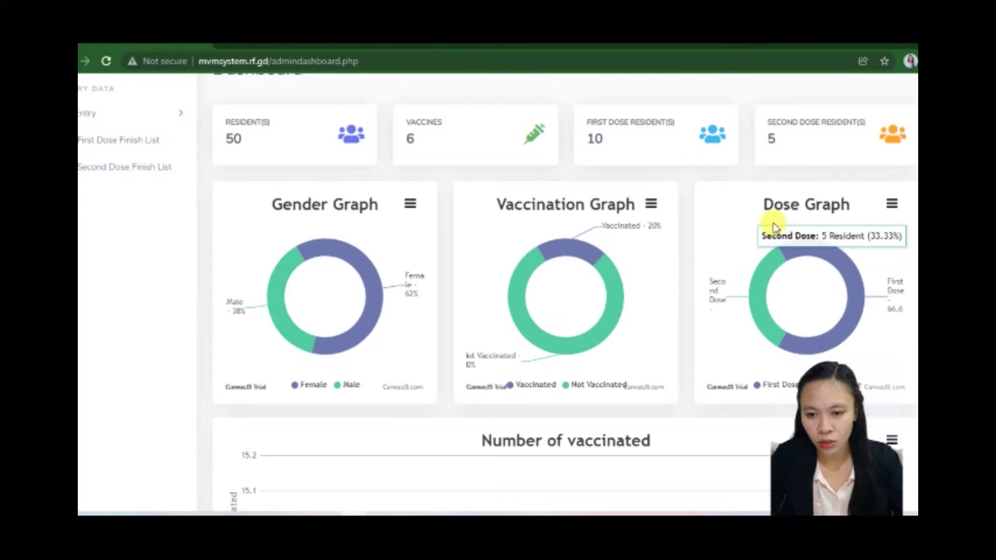
scroll(788, 249, up, 1)
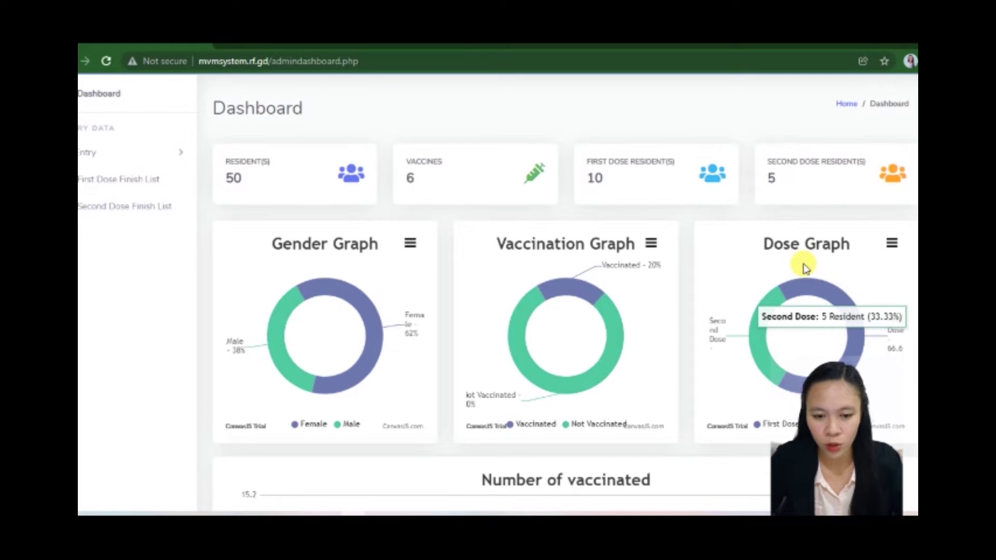
mouse_move(801, 285)
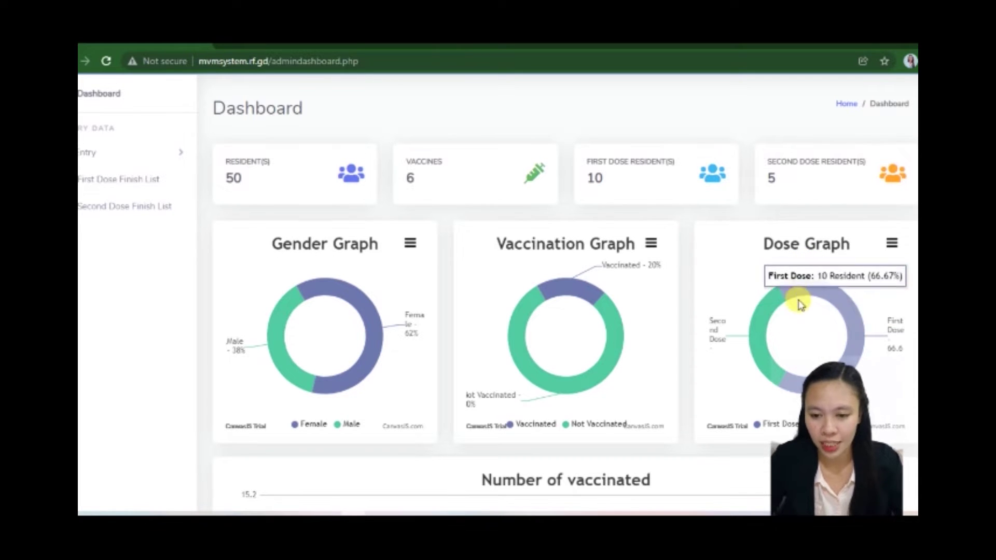
scroll(799, 311, down, 3)
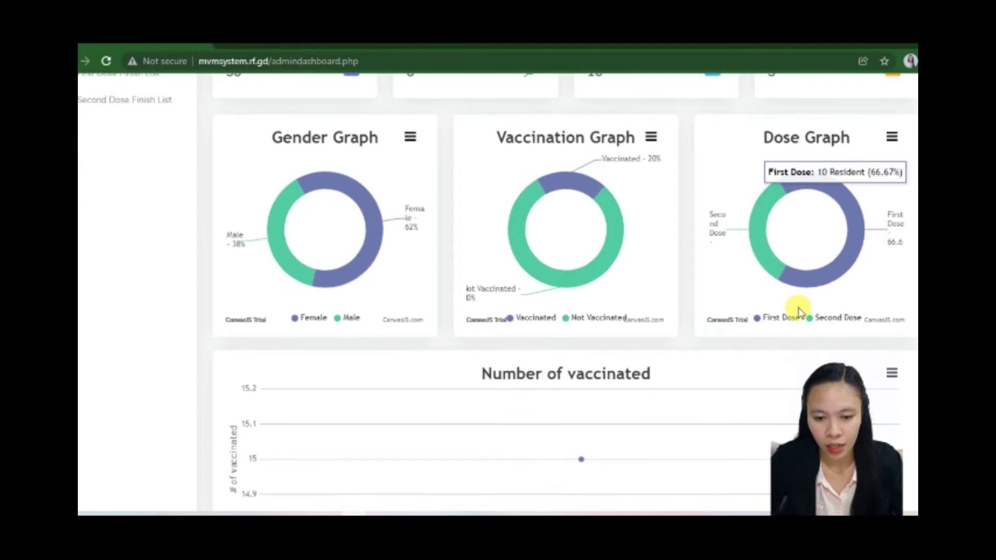
scroll(798, 311, down, 2)
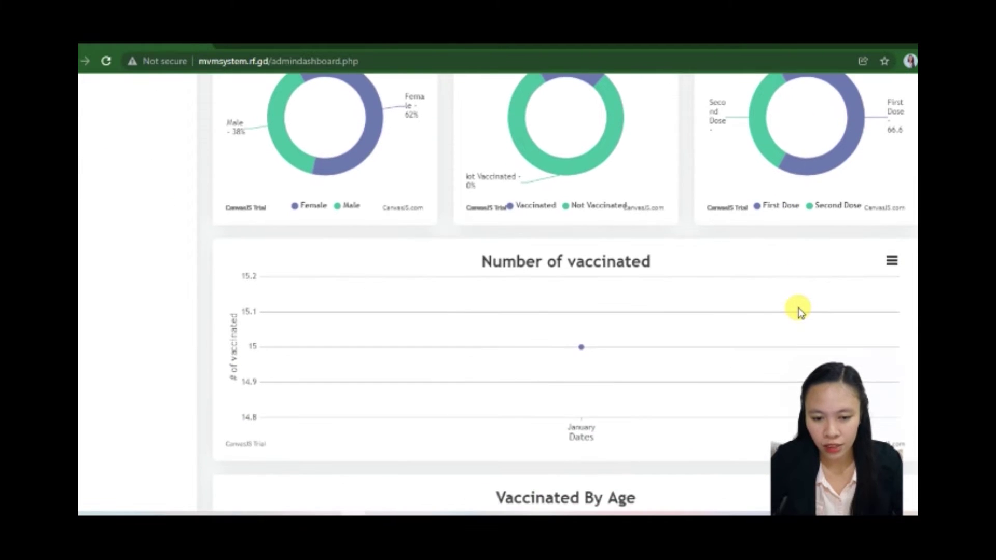
scroll(799, 311, down, 1)
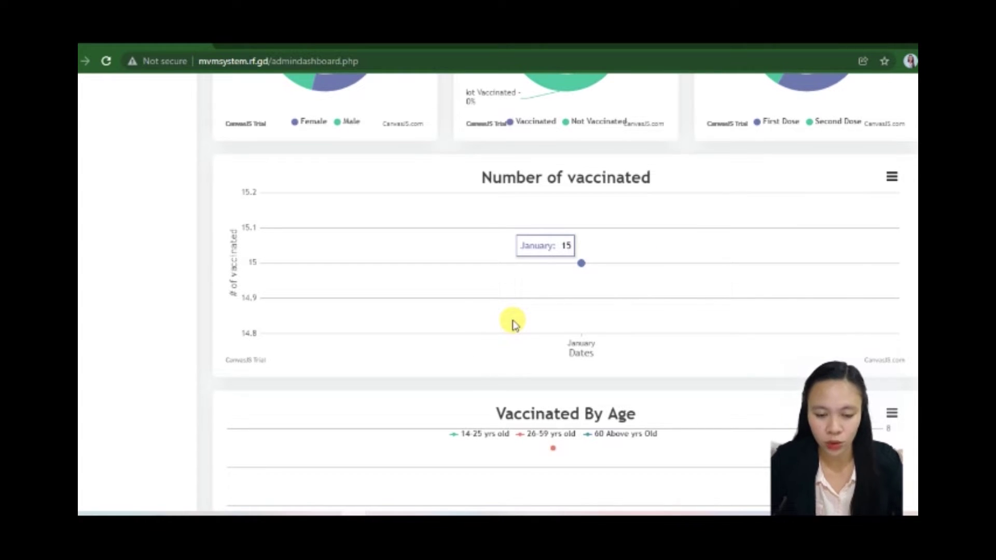
scroll(514, 324, down, 2)
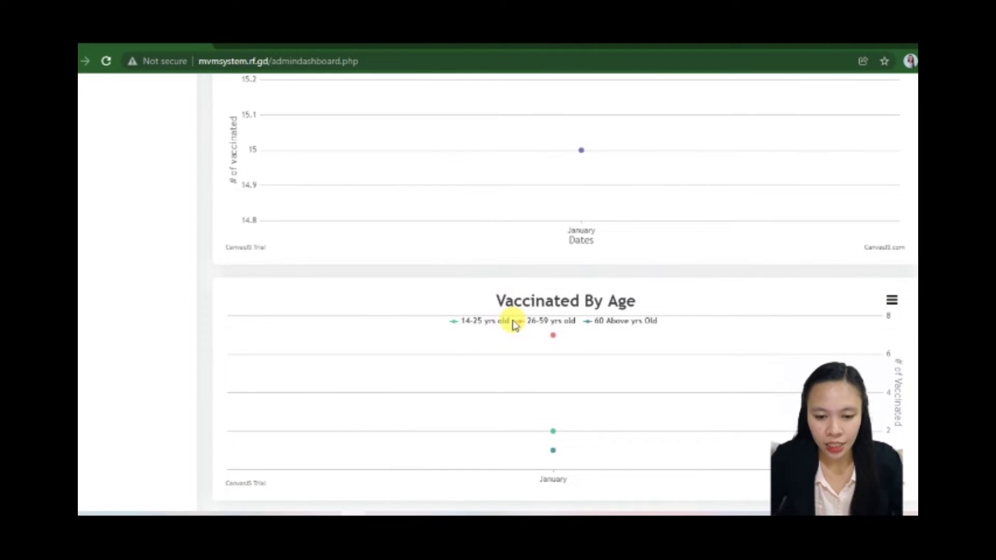
mouse_move(527, 460)
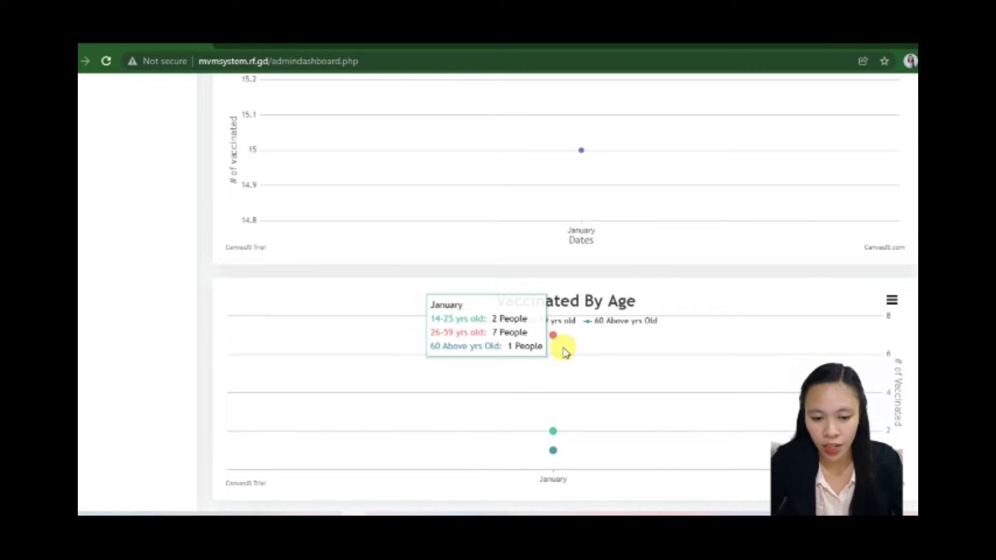
scroll(566, 351, up, 10)
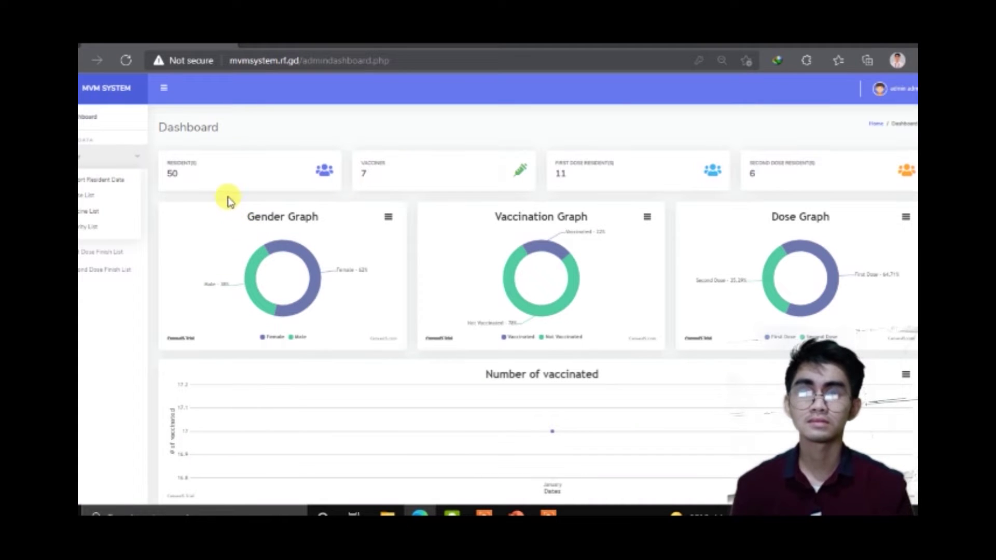
Step: Import resident data from the Import_Resident spreadsheet into the Resident List and save
click(130, 184)
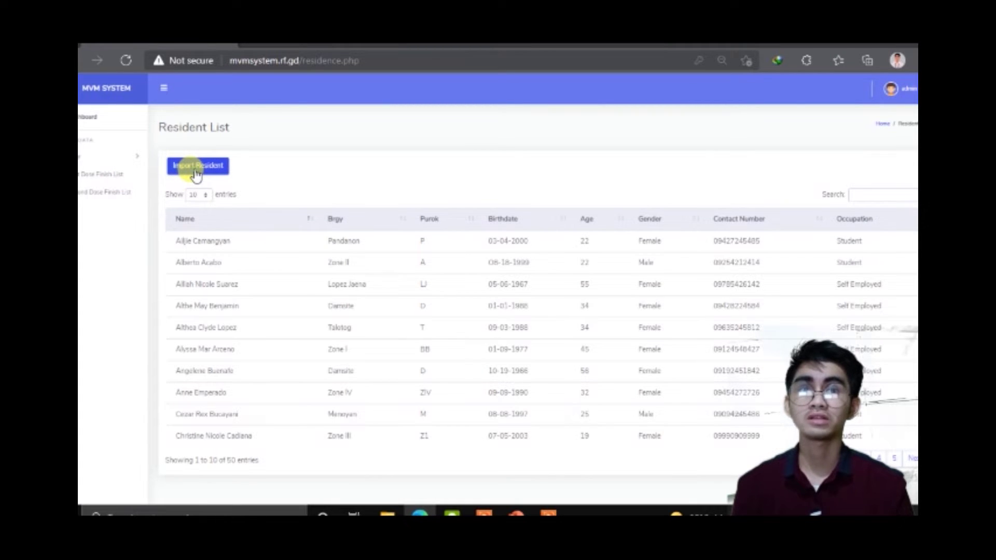
click(196, 171)
click(420, 285)
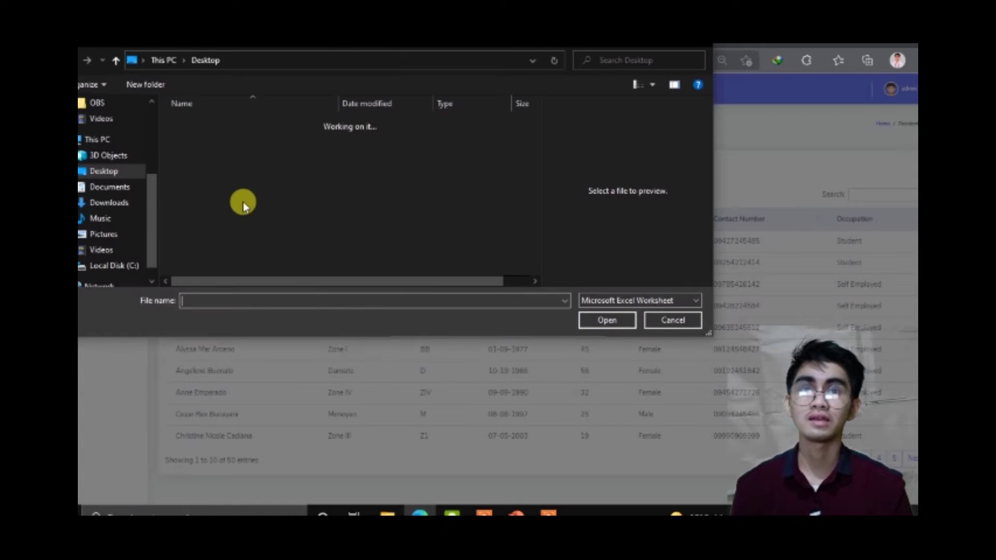
click(201, 207)
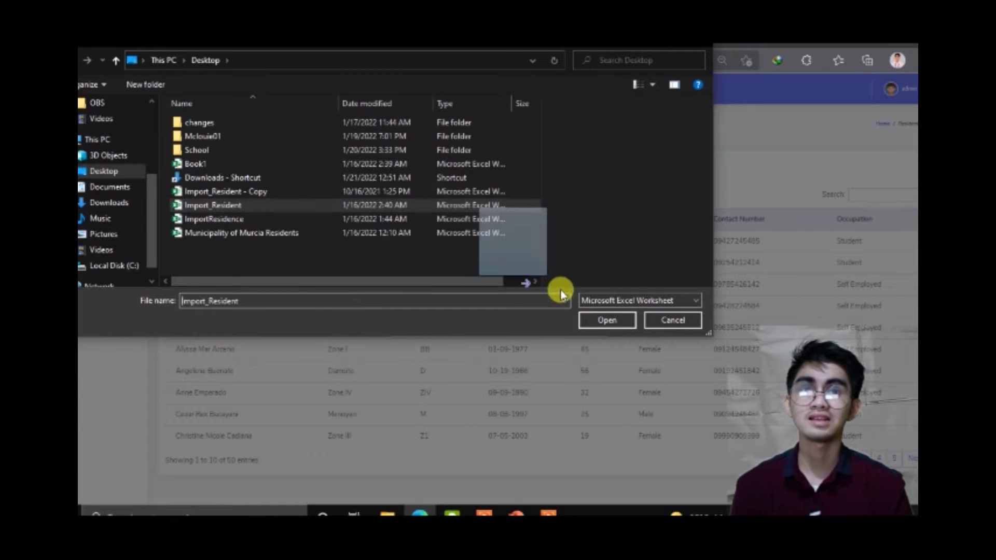
click(602, 320)
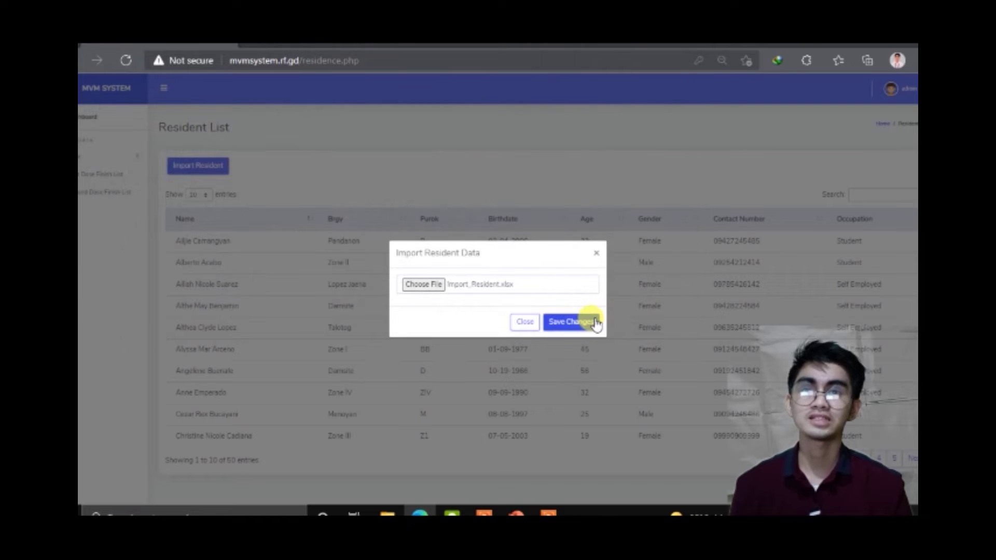
click(596, 253)
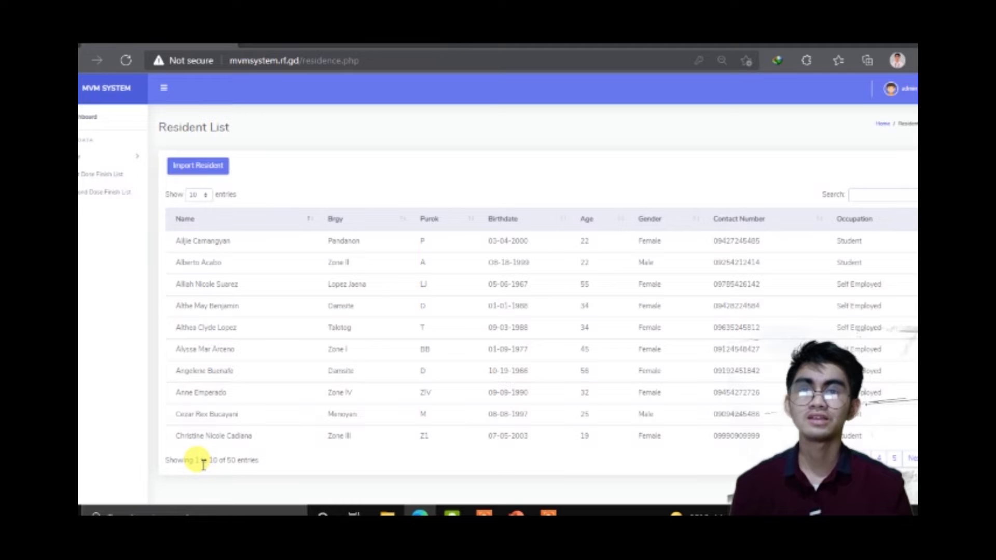
Step: Page forward to the fourth page of residents, then back to the first page
click(913, 457)
click(913, 457)
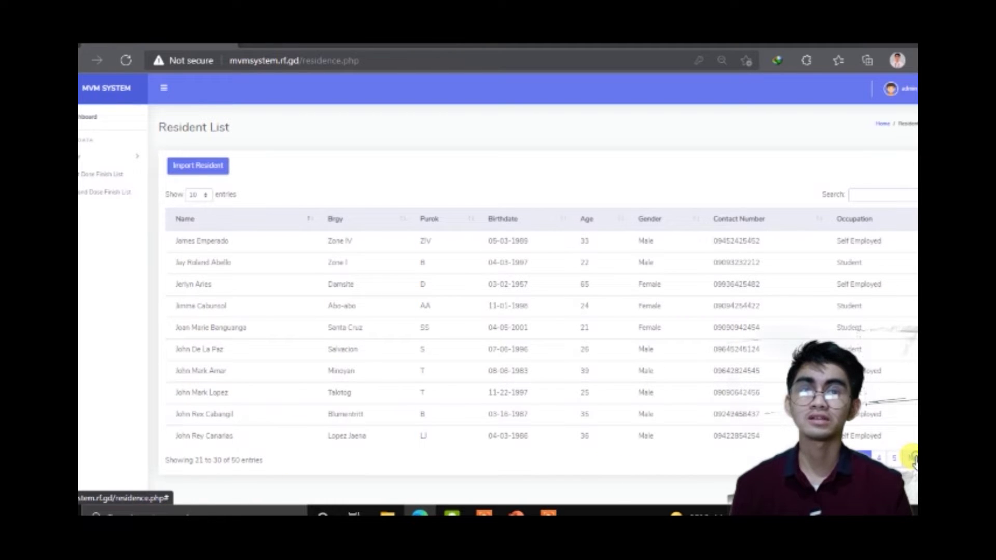
click(913, 458)
click(803, 458)
click(802, 458)
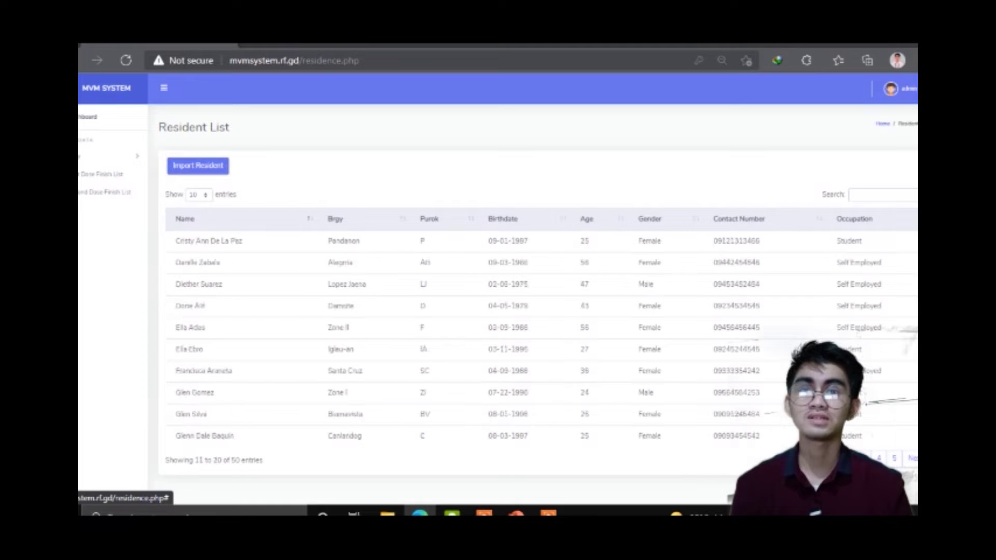
click(803, 458)
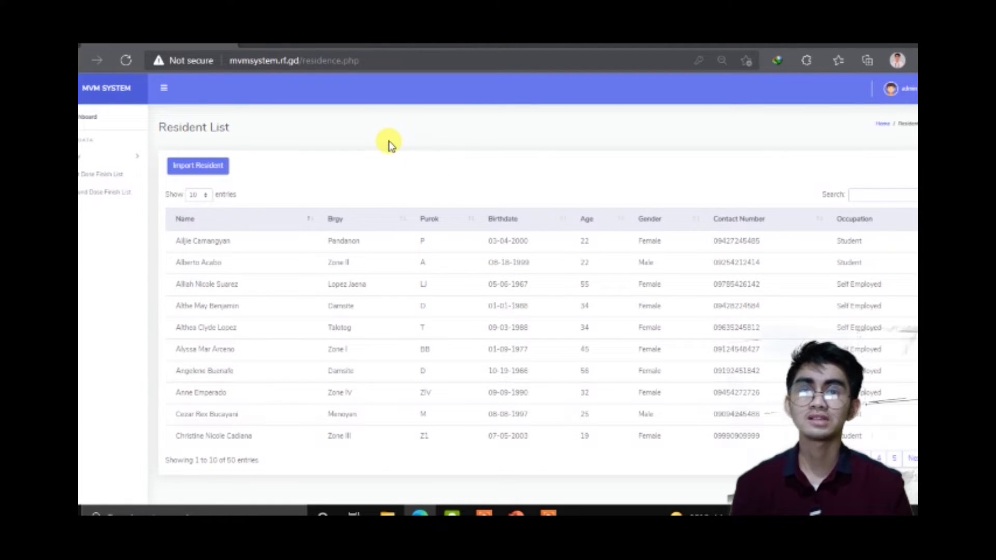
Step: Show 25 residents per page in the Resident List
click(202, 194)
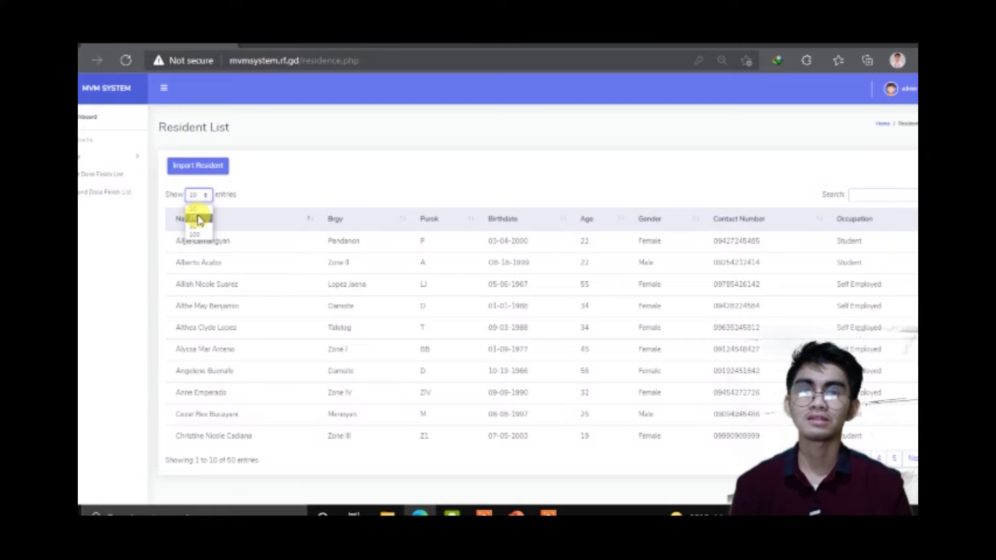
click(200, 218)
click(208, 195)
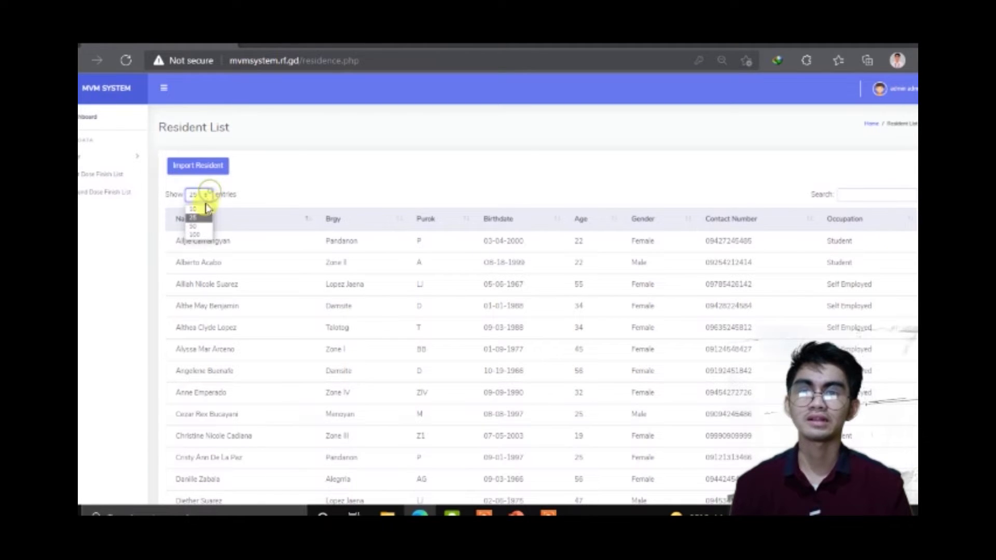
click(325, 176)
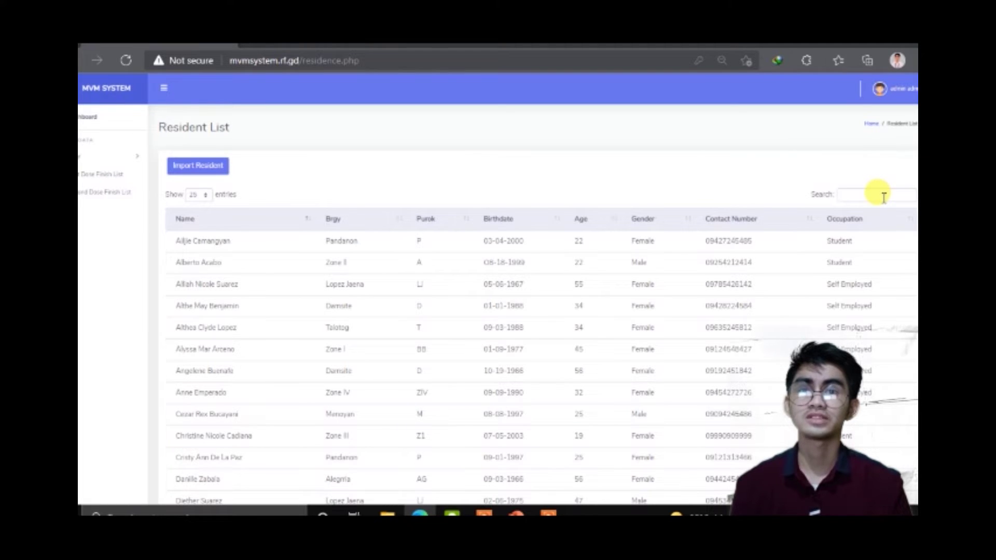
Step: Search the Resident List for a resident's name, then clear the search
click(883, 196)
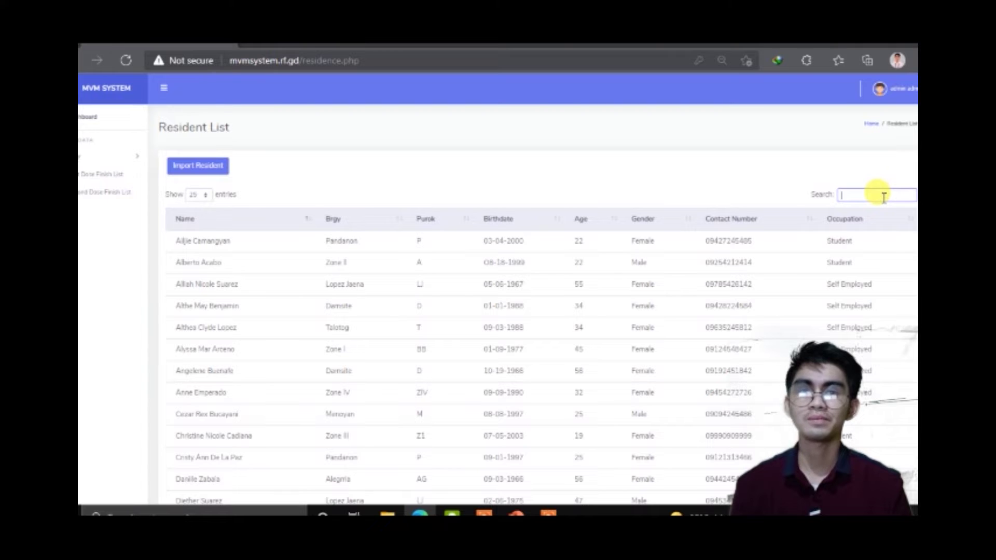
text(glen)
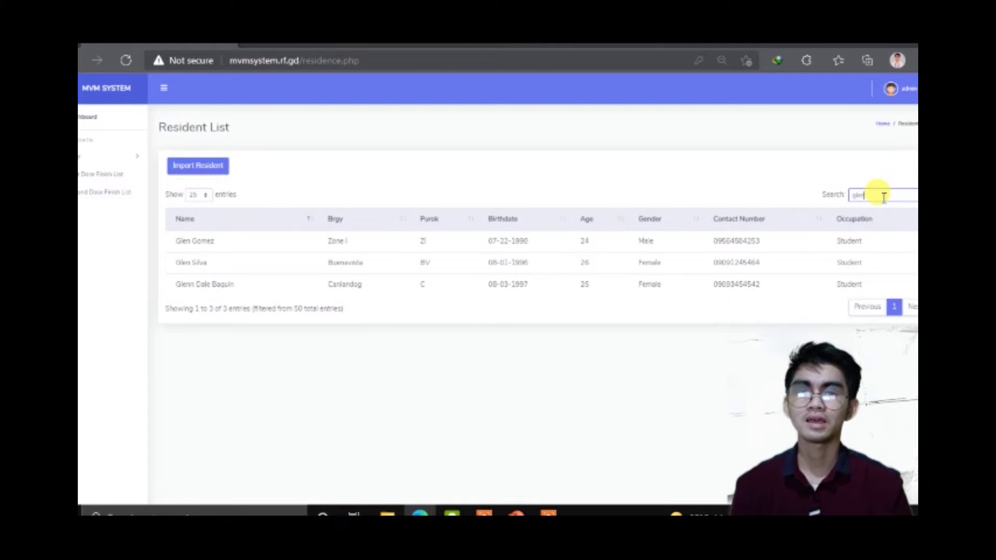
text( s)
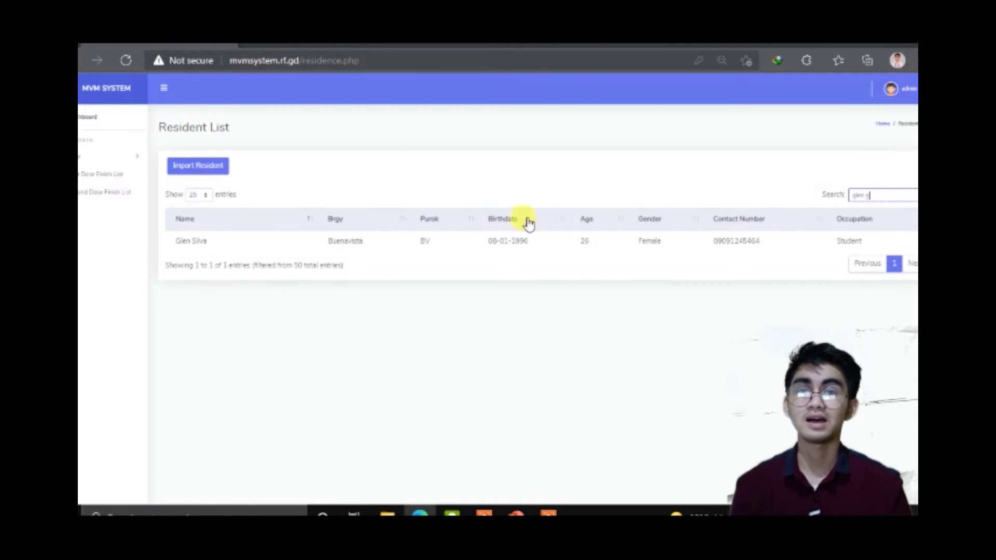
key(BackSpace)
key(BackSpace)
key(BackSpace)
key(BackSpace)
key(BackSpace)
key(BackSpace)
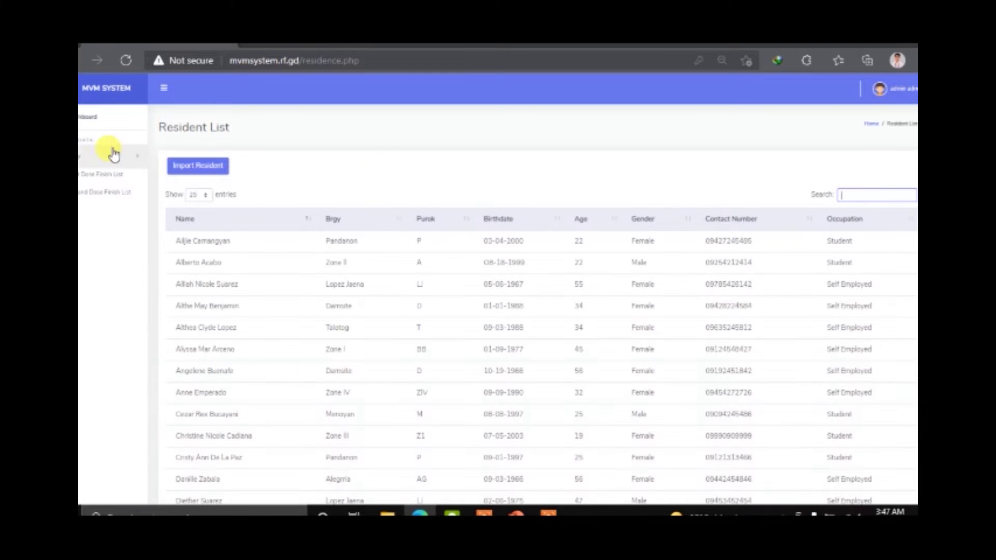
Step: From the Nurse List, add a new nurse assigned to Riverside Hospital and save
click(88, 165)
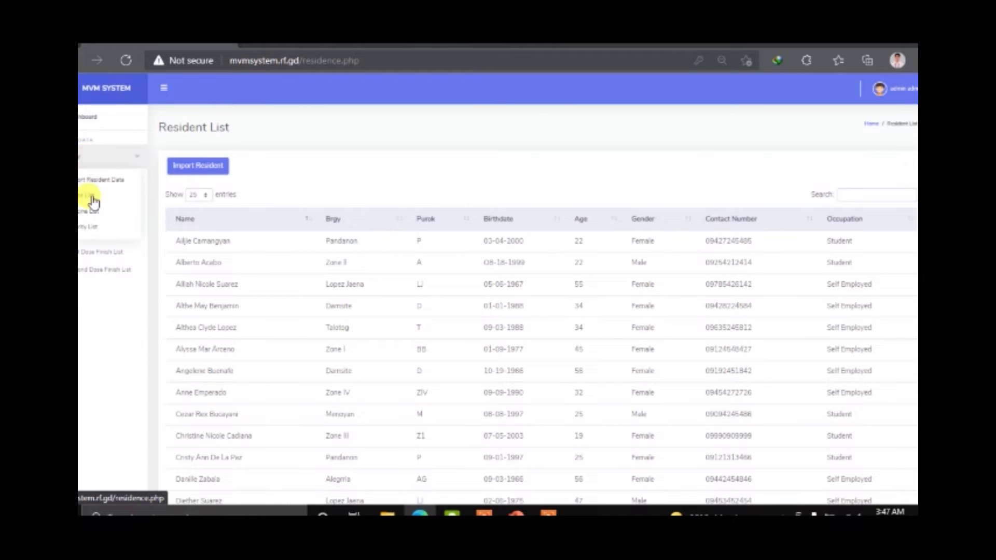
click(93, 197)
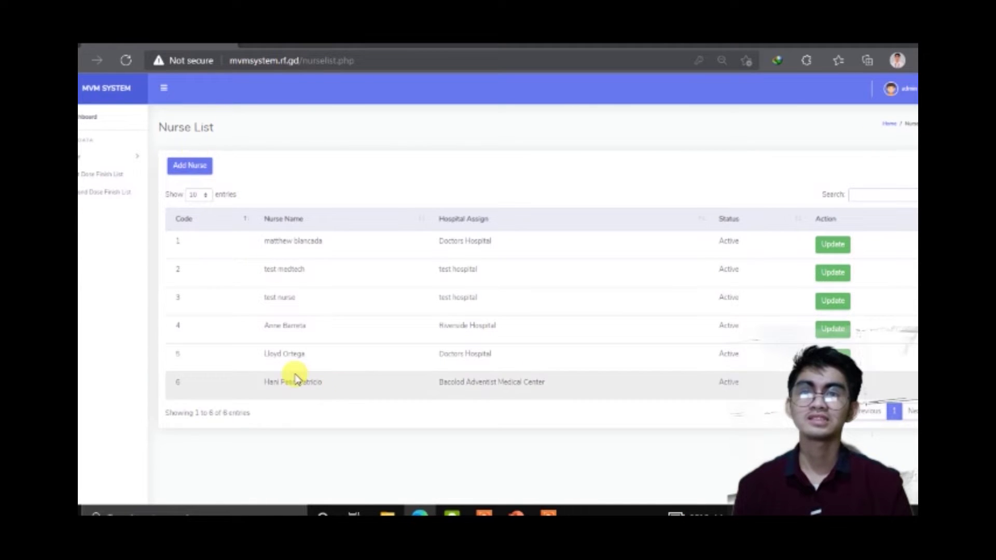
click(182, 165)
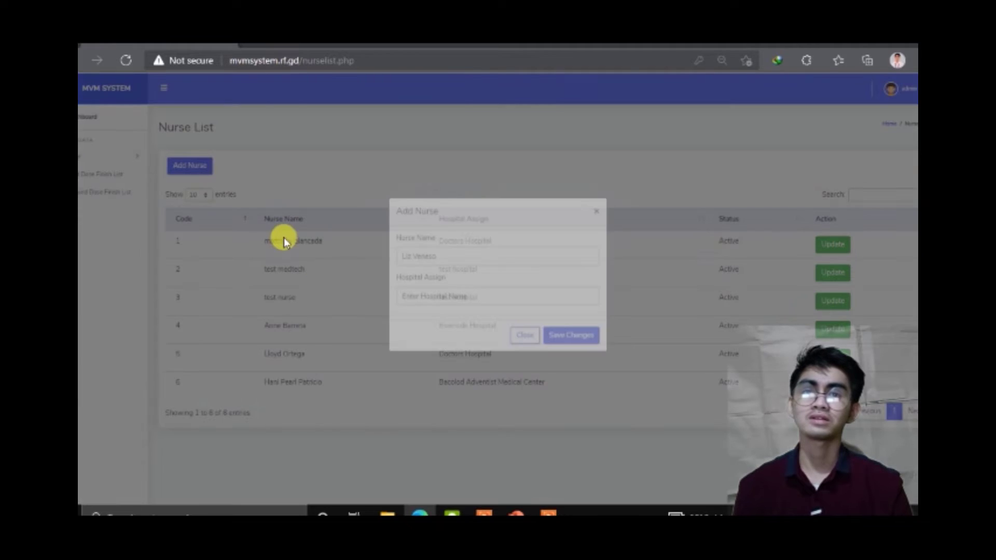
click(437, 273)
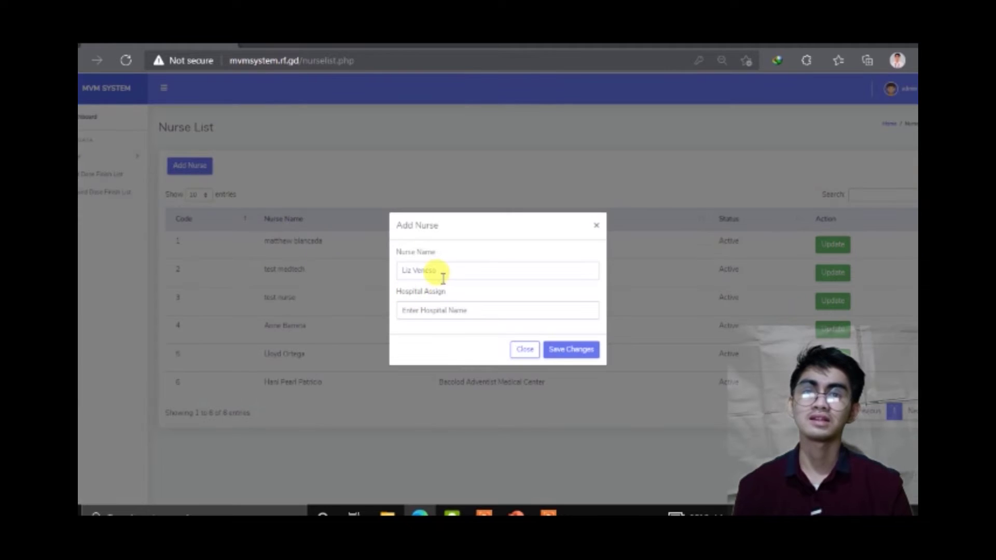
click(441, 311)
text(Riverside Hospital)
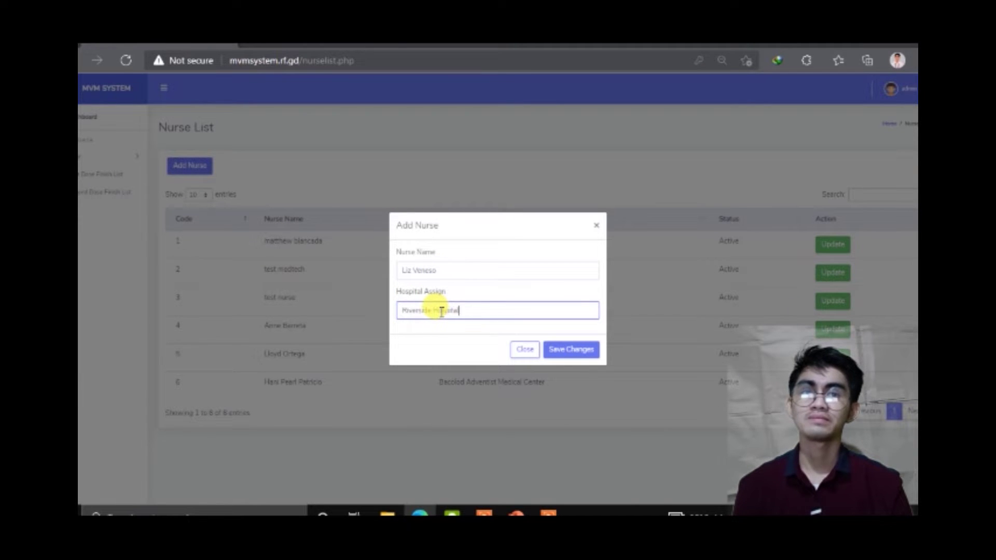
click(576, 351)
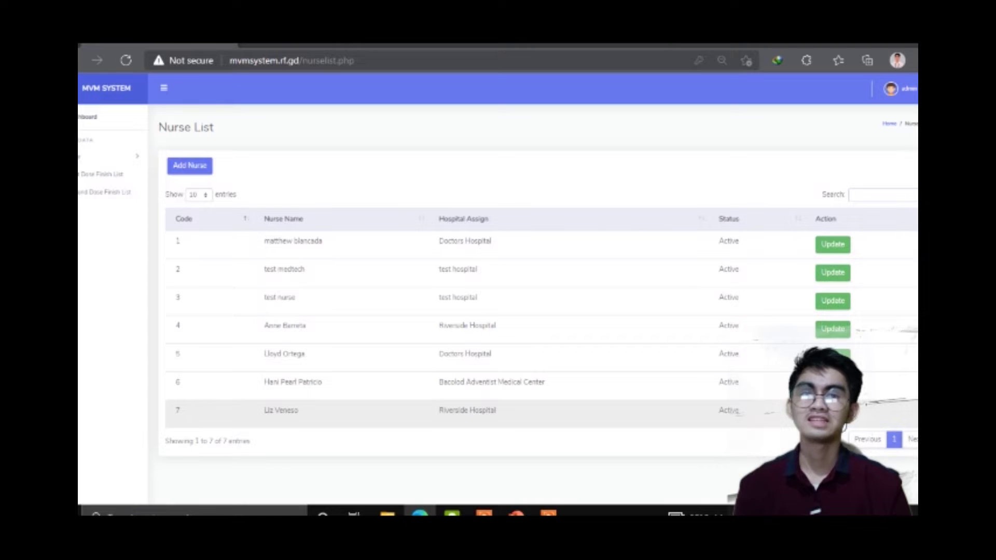
Step: Correct nurse 7's name and save, then search the Nurse List by a nurse's name
click(832, 410)
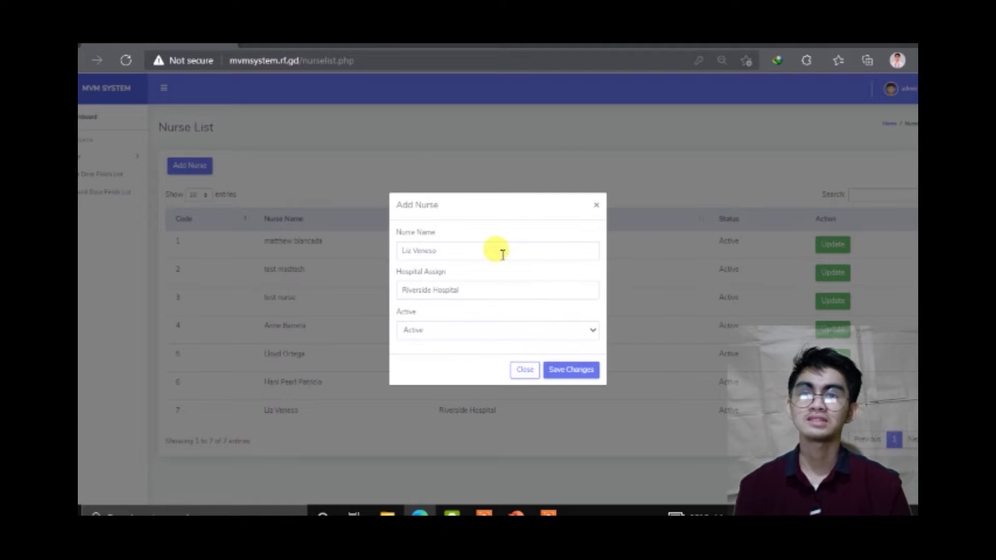
click(502, 254)
text(r)
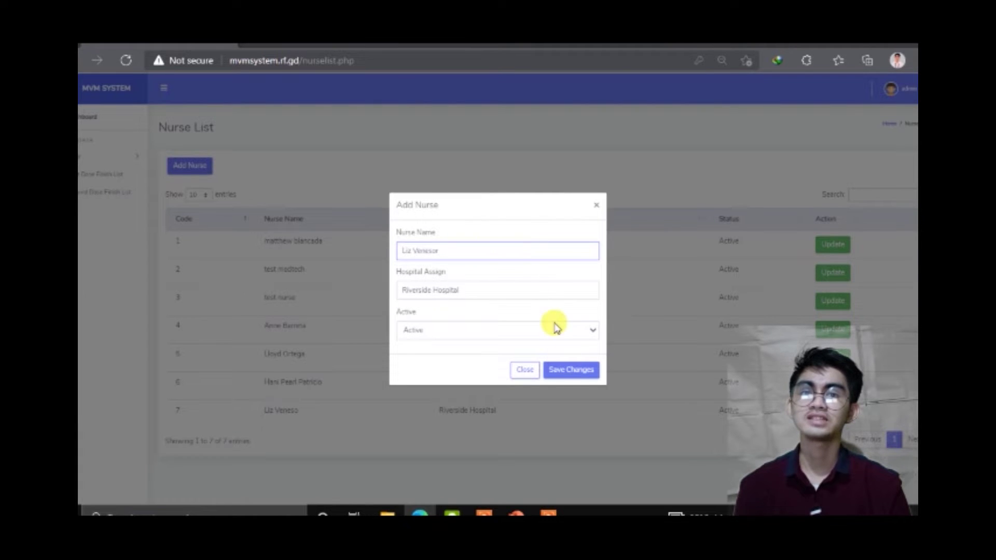
click(570, 370)
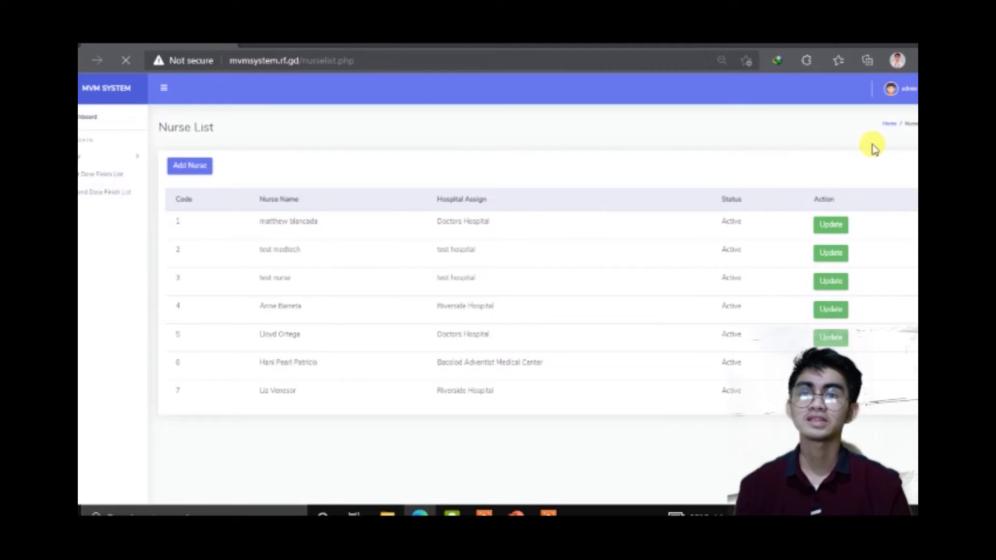
click(872, 197)
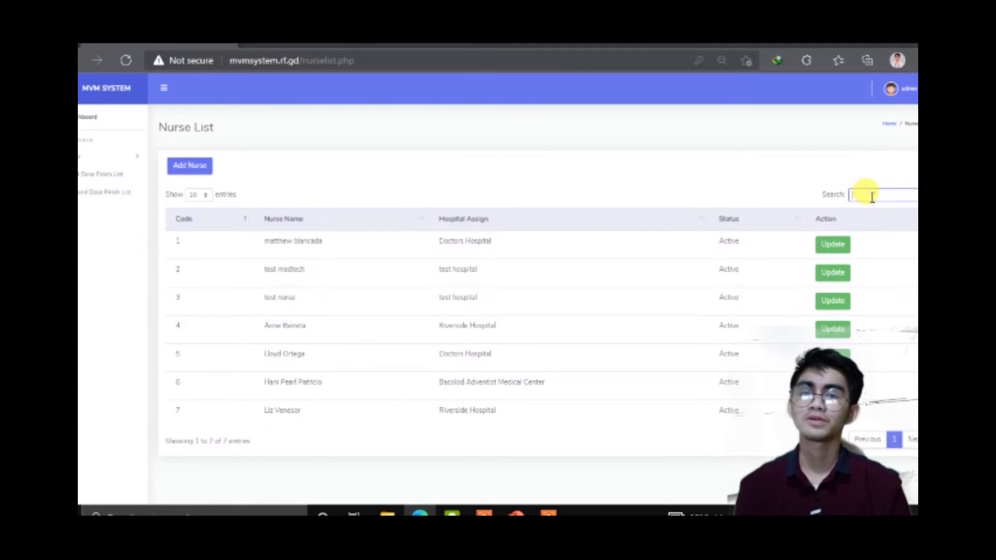
text(An)
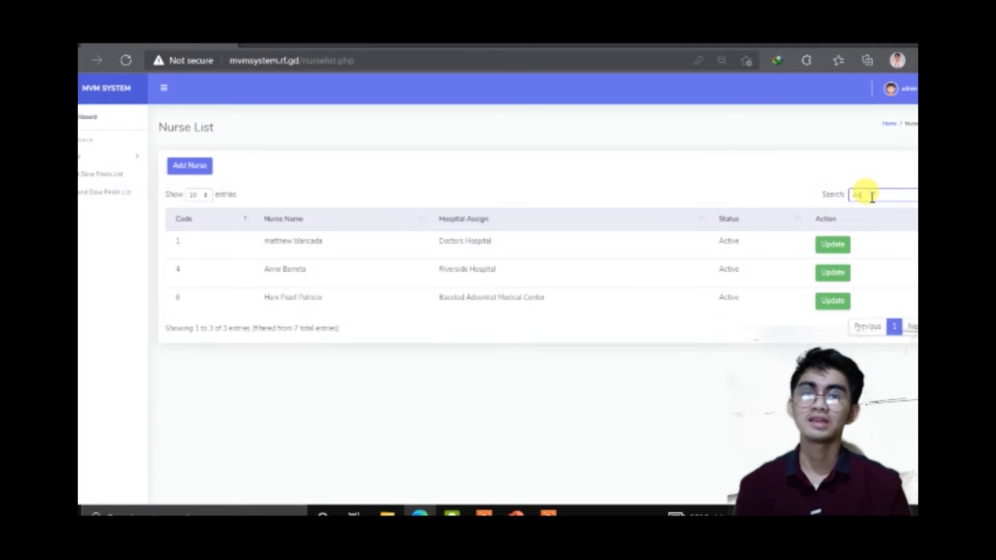
text(ne)
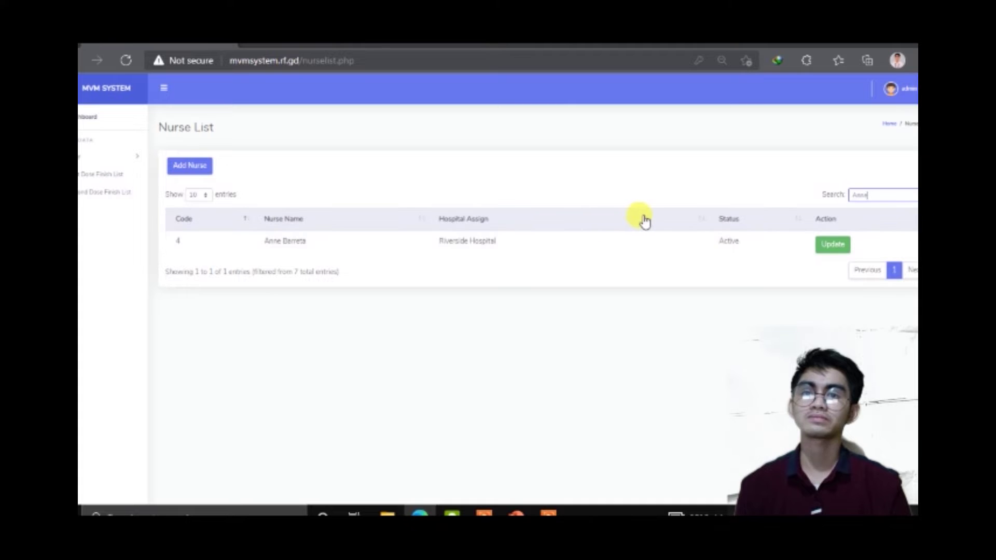
Step: Open the Vaccine List from the sidebar's data management menu
click(136, 163)
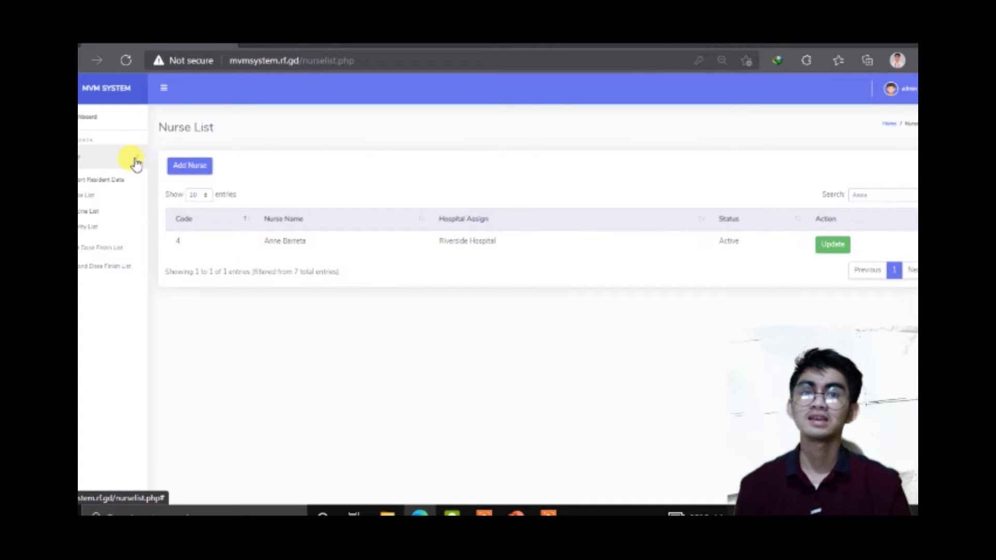
click(107, 213)
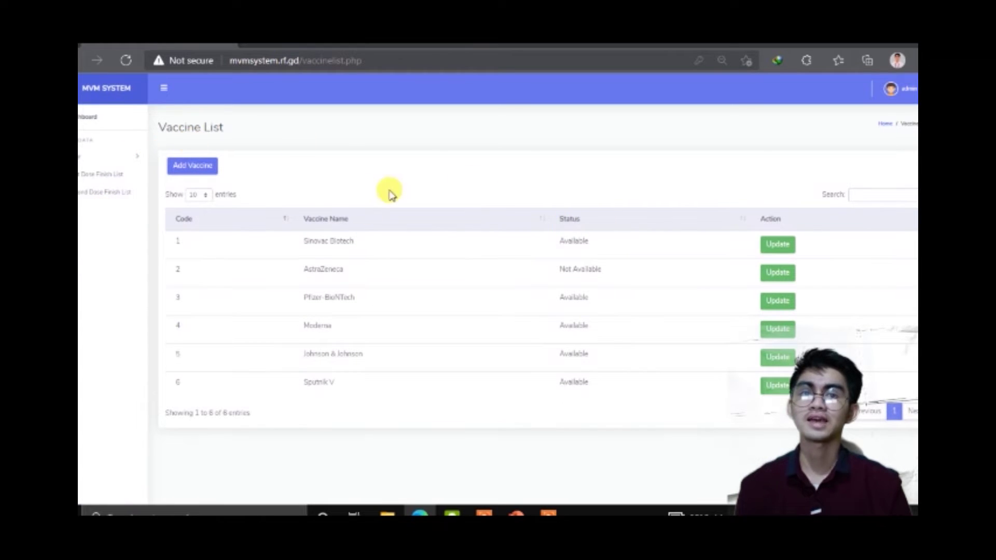
Step: Add the vaccine 'Brand y' to the Vaccine List and save it
click(210, 167)
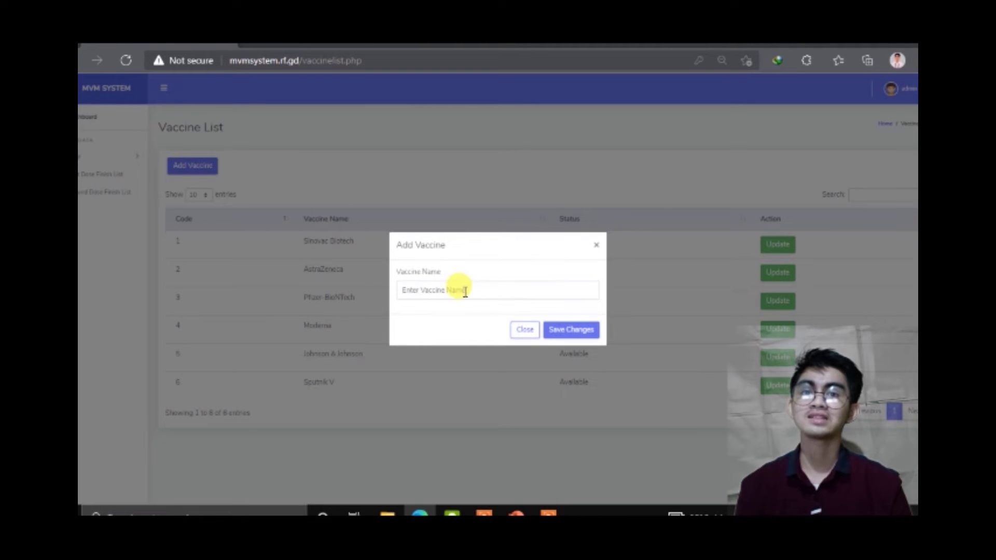
click(465, 292)
text(Bi)
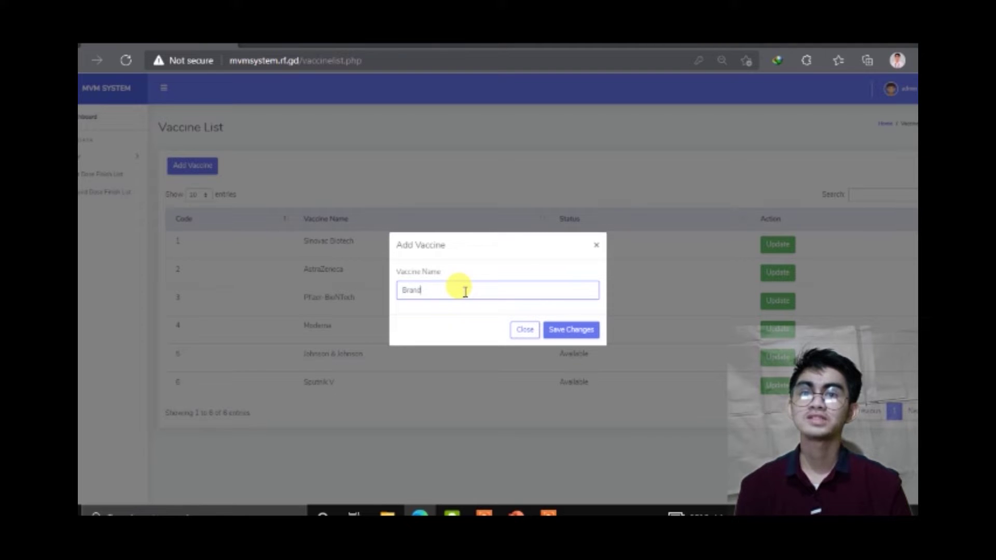
click(569, 339)
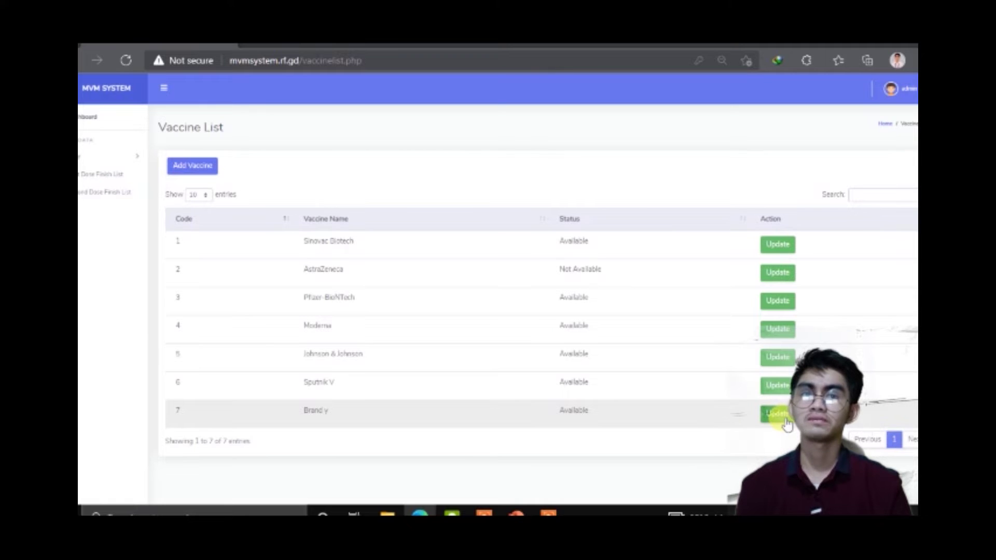
Step: Find Brand y by searching 'bra' and rename the vaccine to Brand Z
click(863, 195)
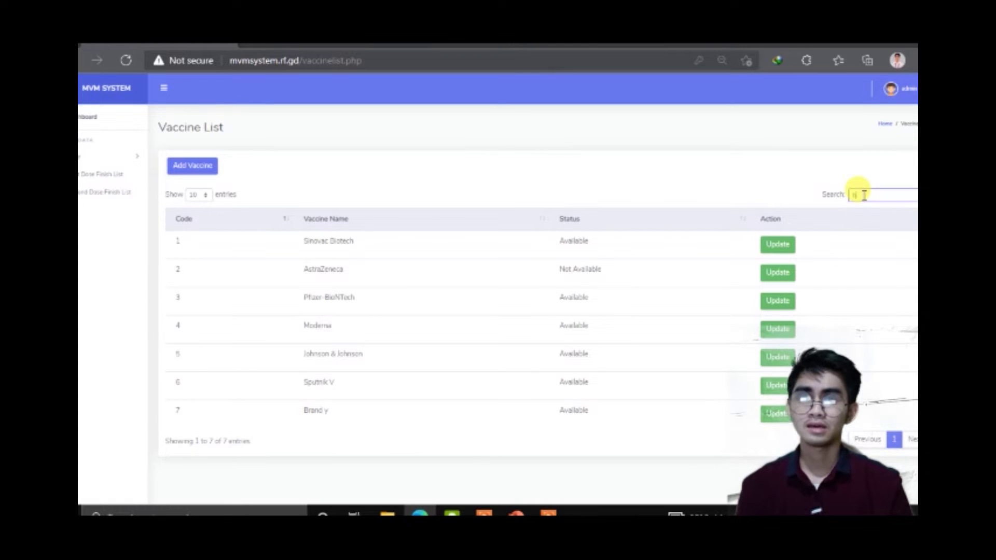
text(brand y)
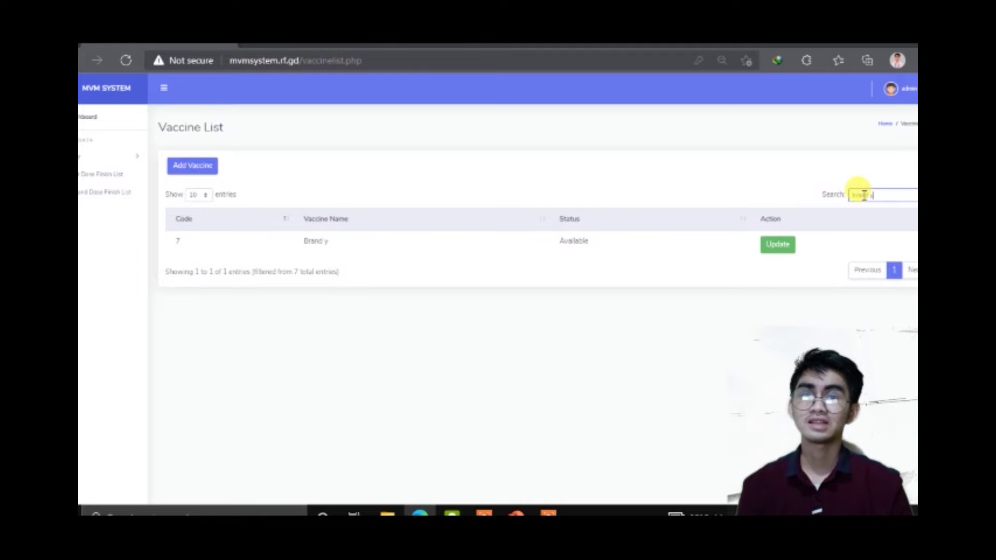
click(779, 245)
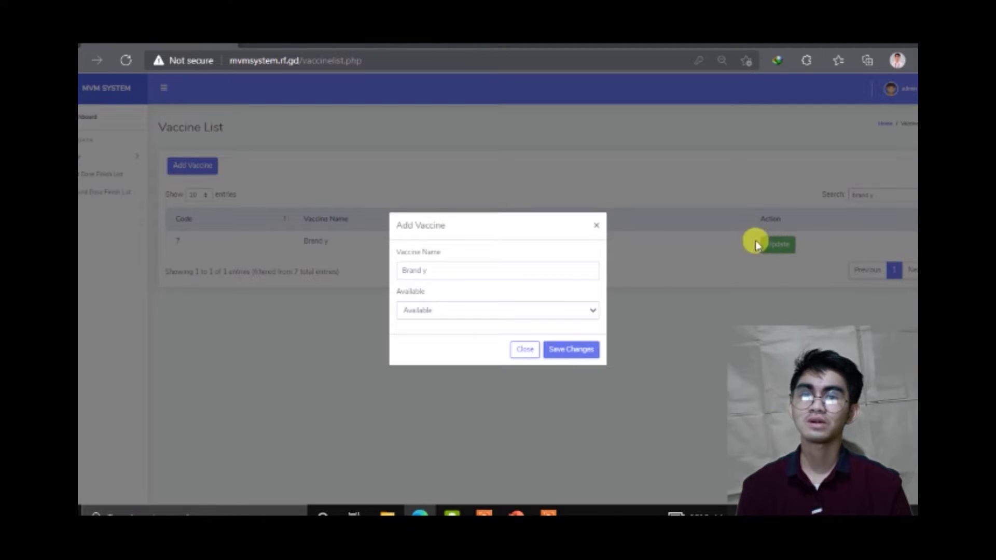
click(573, 265)
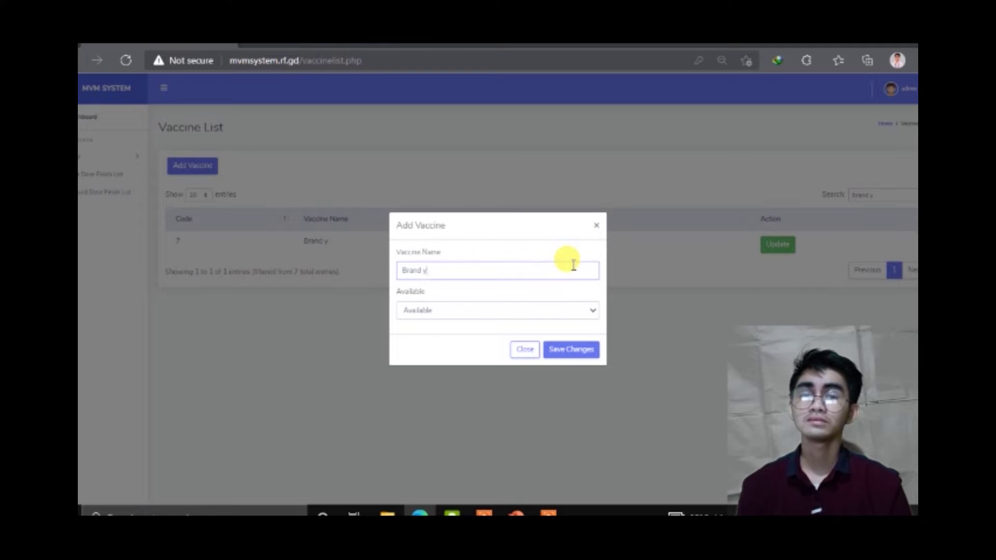
text(Z)
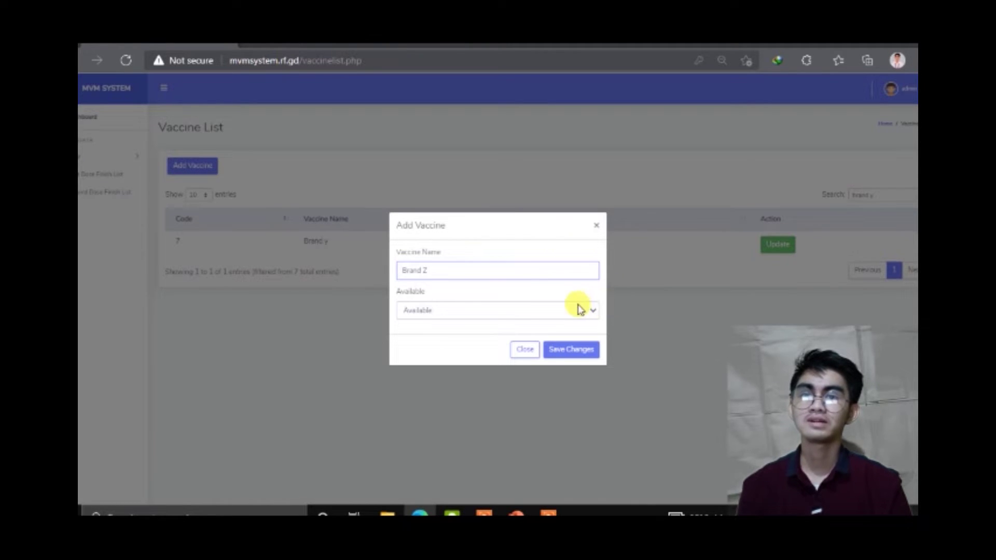
click(574, 350)
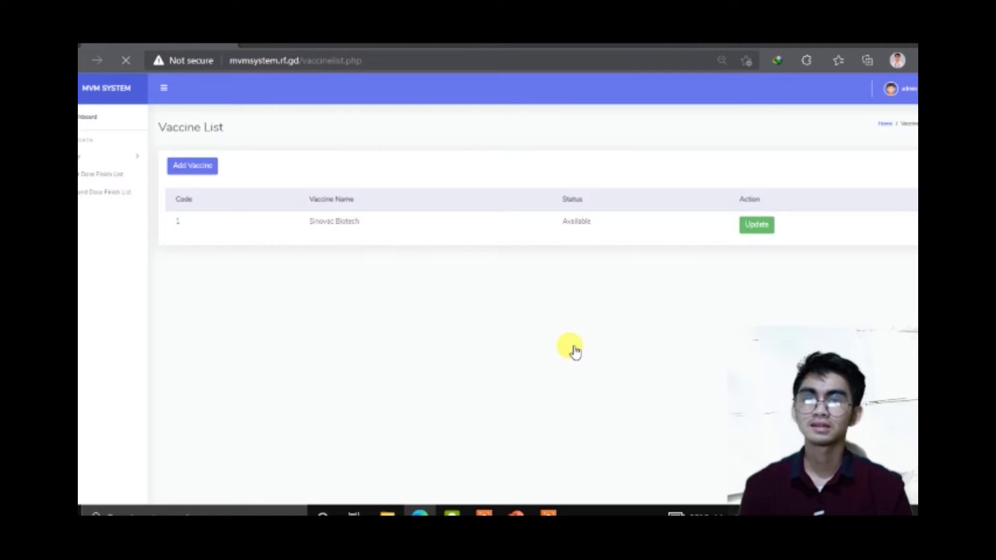
click(120, 157)
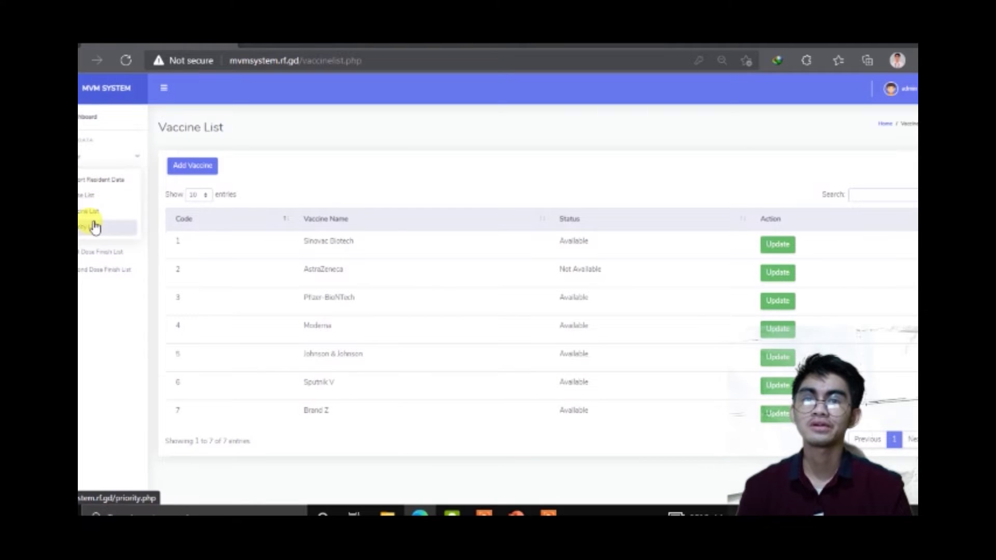
Step: Open the Priority Code List and add priority code A10
click(95, 226)
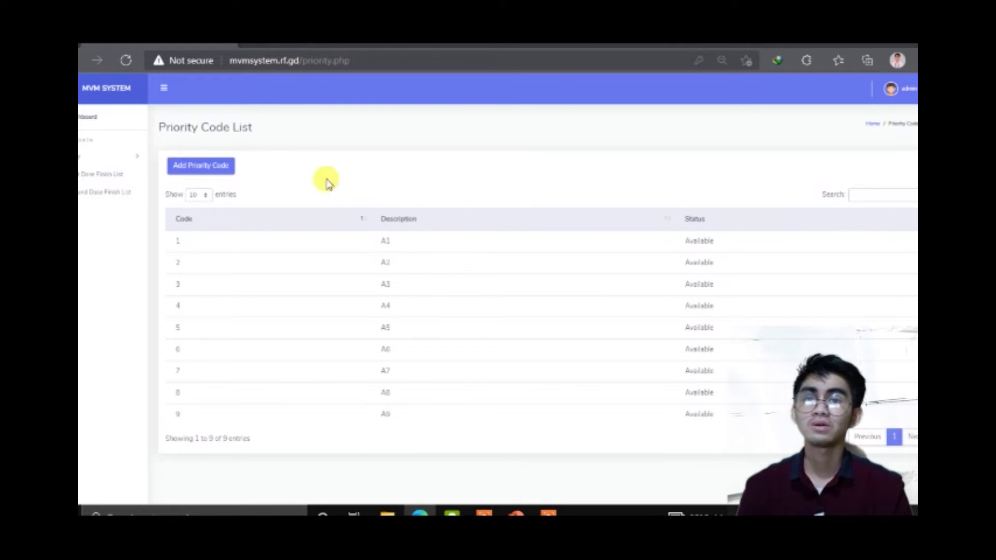
click(212, 169)
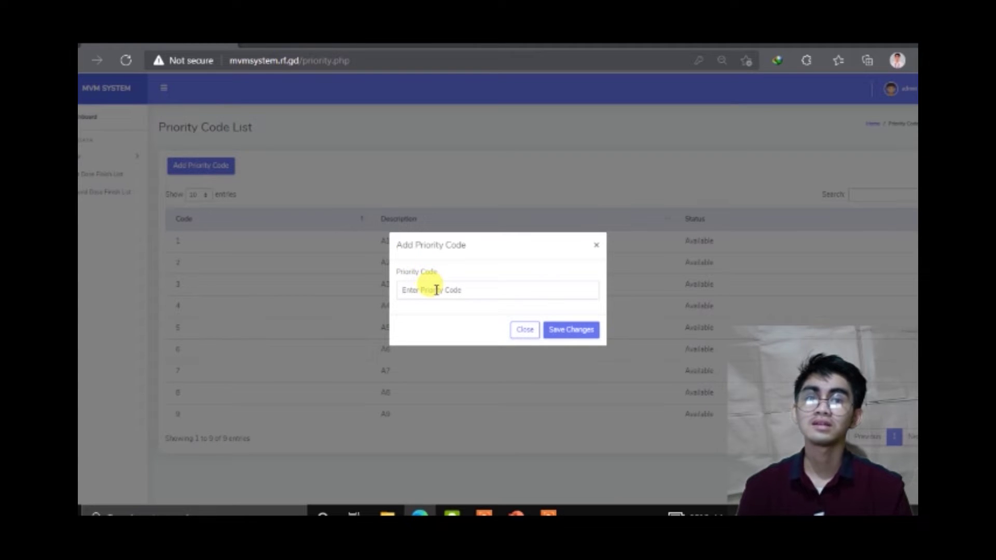
click(436, 290)
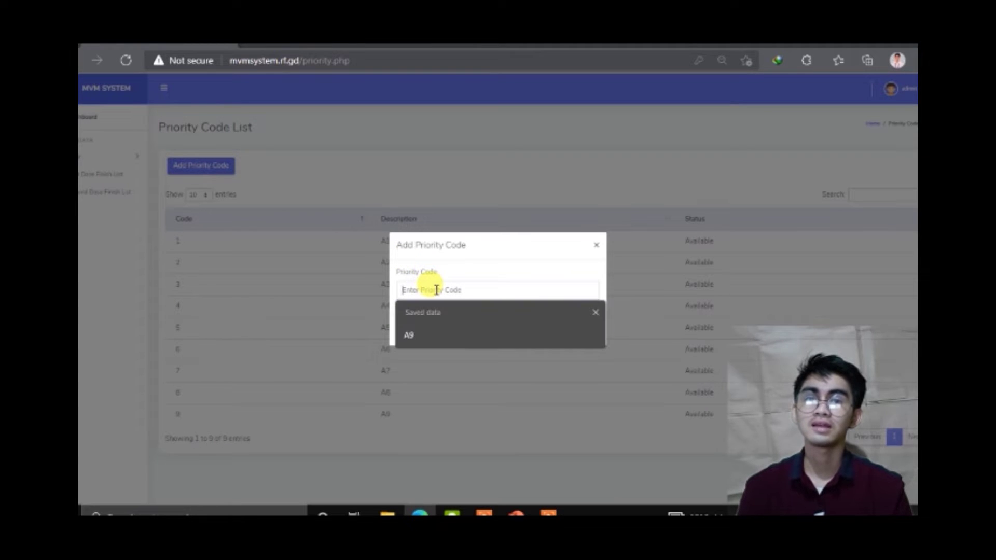
text(A)
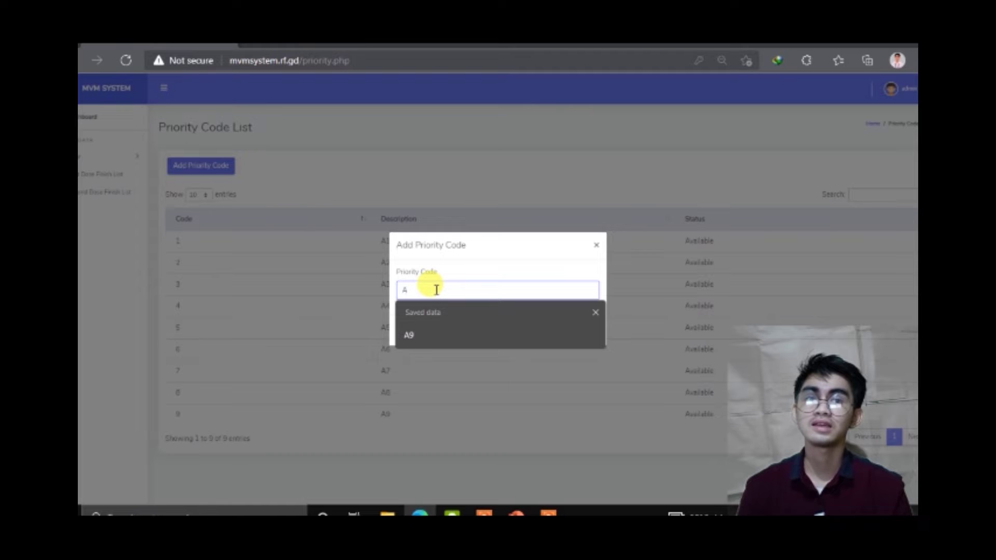
text(10)
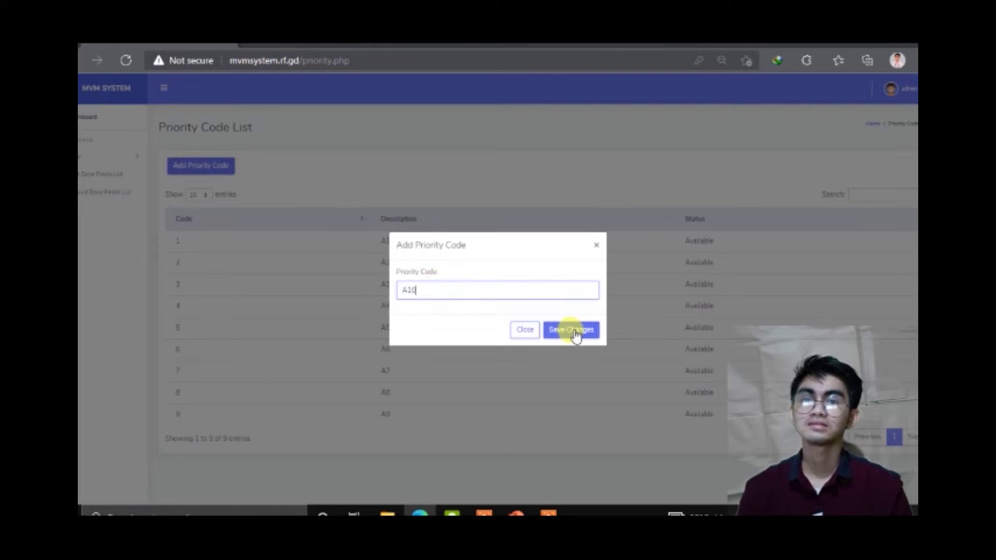
click(575, 333)
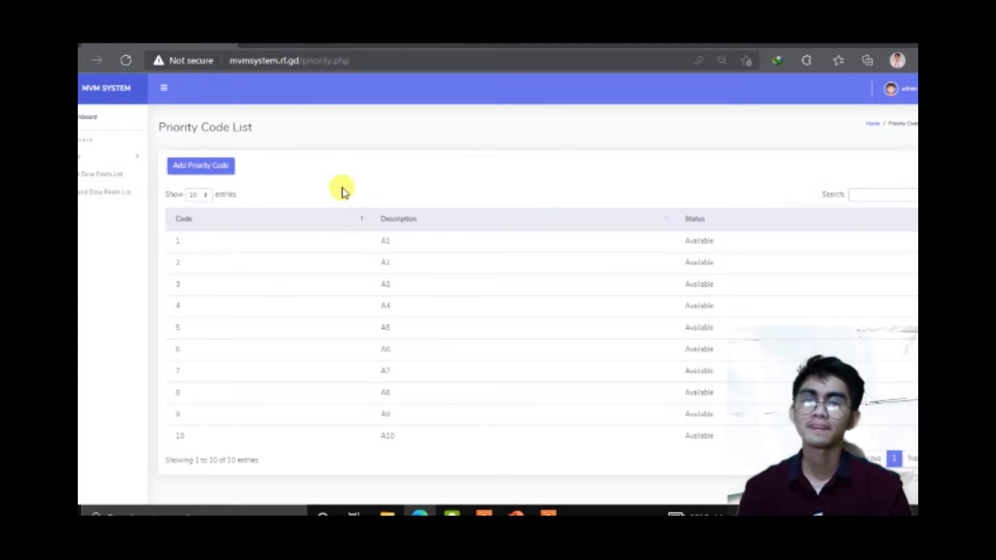
Step: Open the First Dose Finished List and move to its next page
click(121, 172)
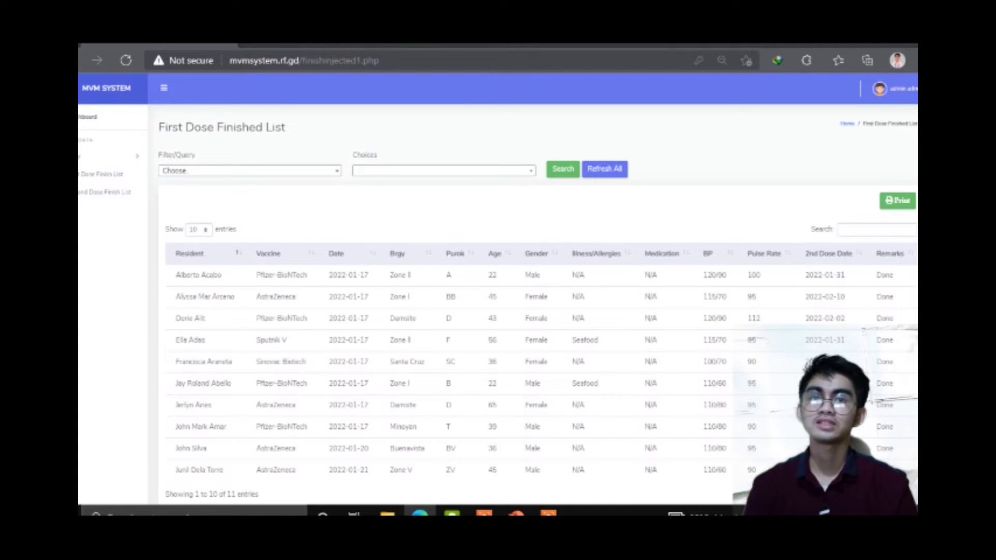
scroll(498, 288, down, 1)
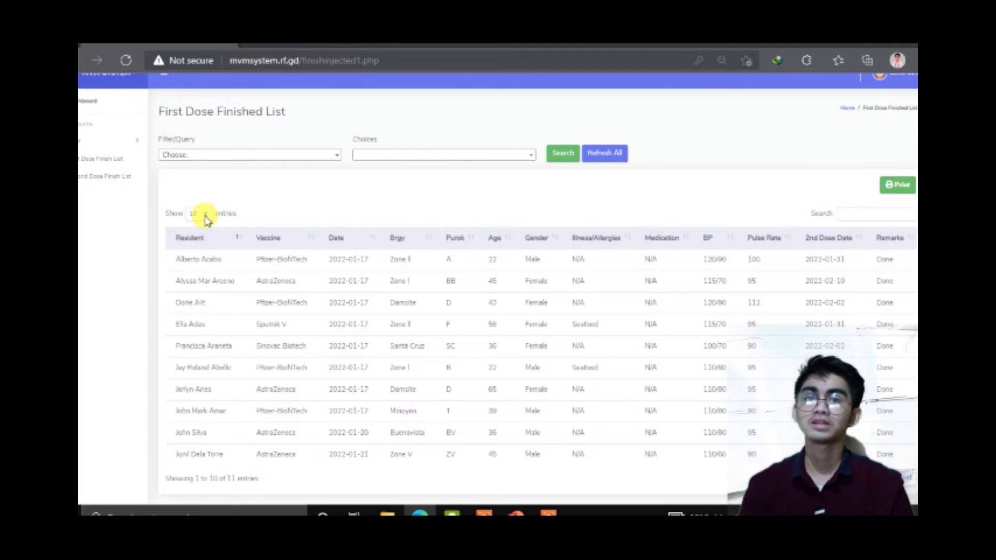
click(904, 479)
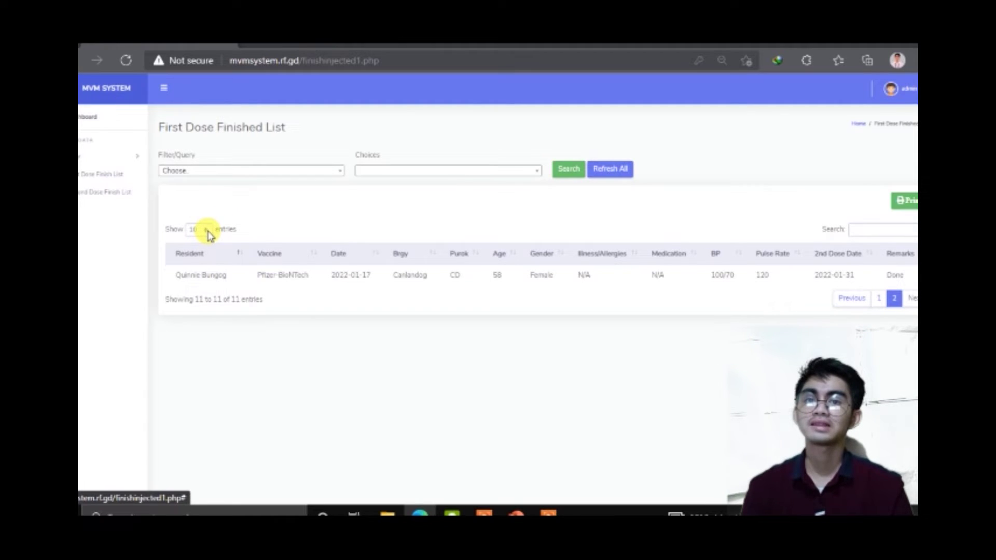
Step: Keep 10 entries per page and search the list for 'Zone II'
click(208, 232)
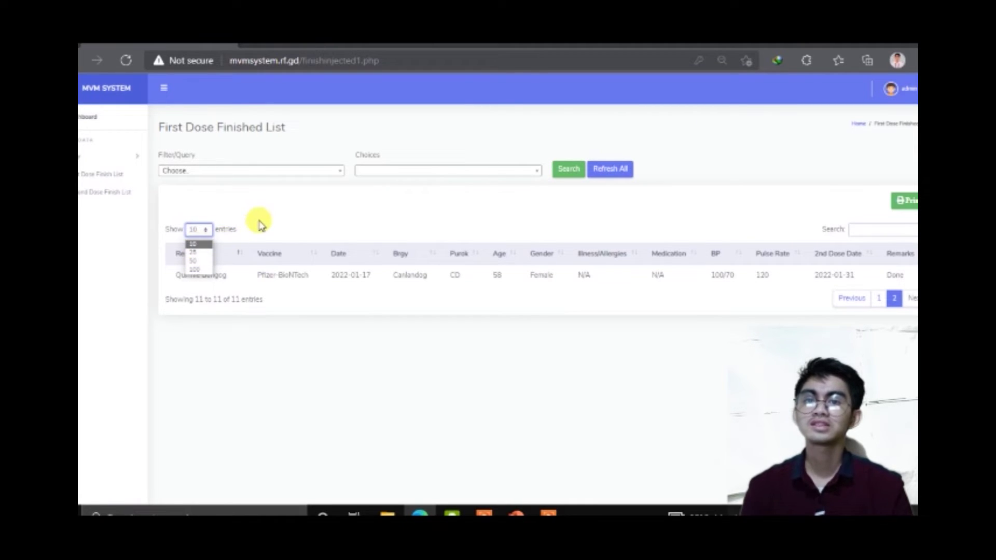
click(207, 246)
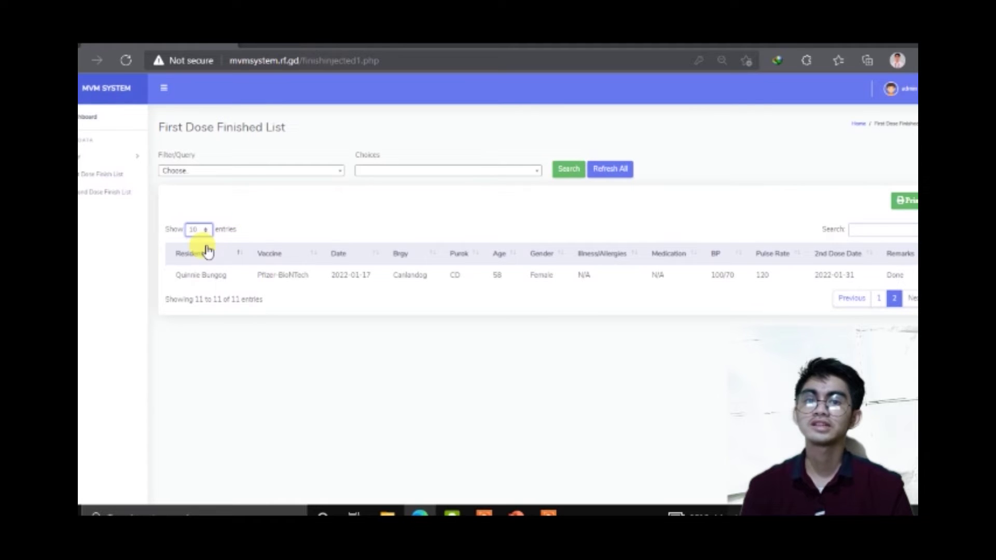
click(870, 229)
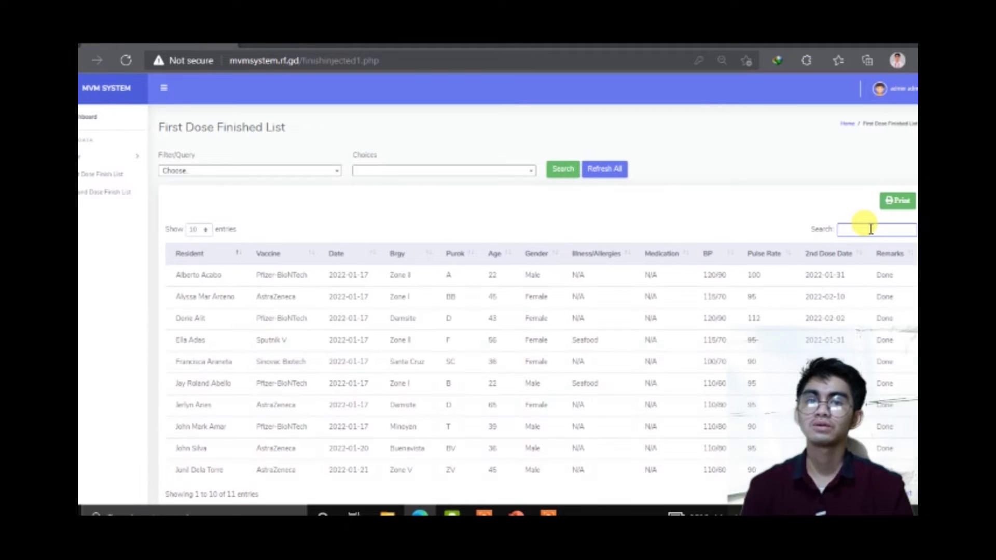
text(Zo)
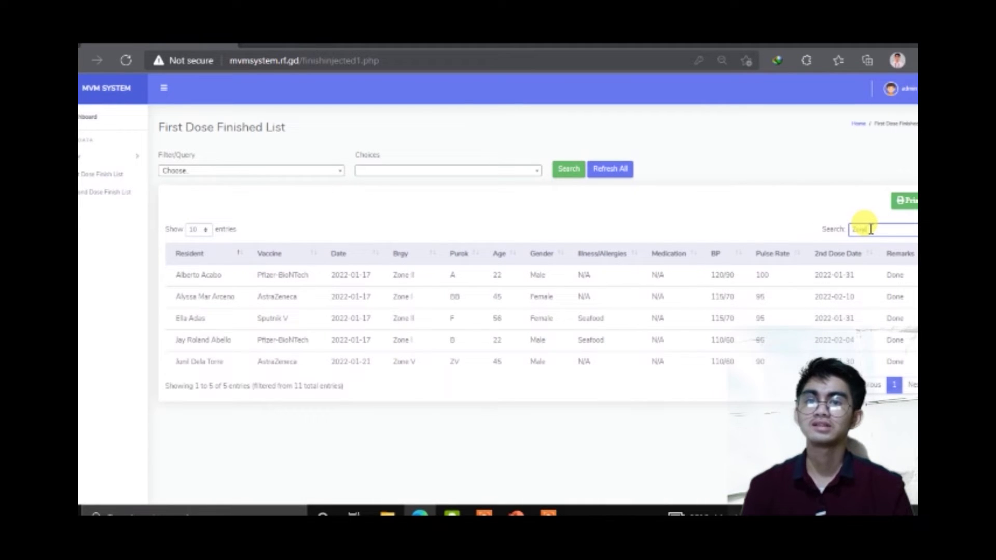
text(ne)
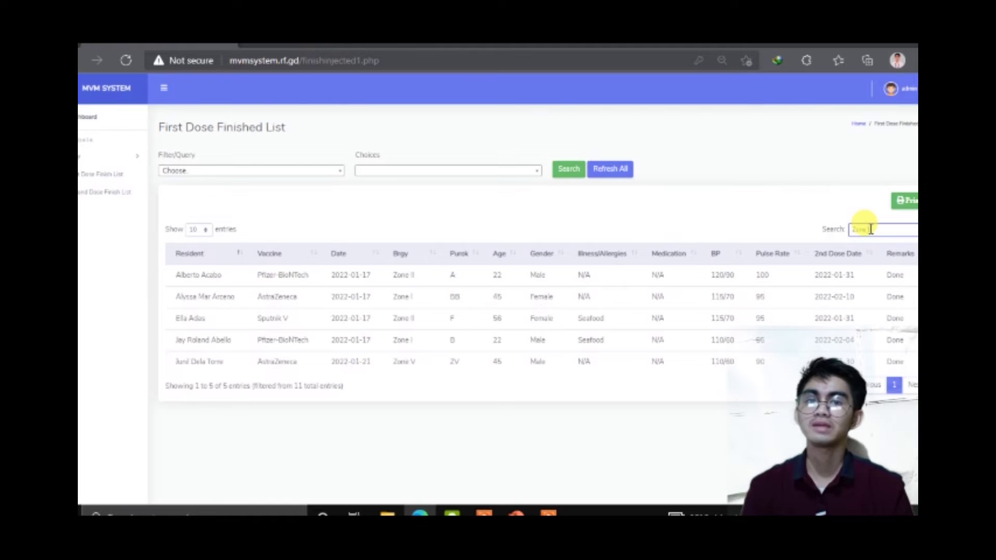
text( II)
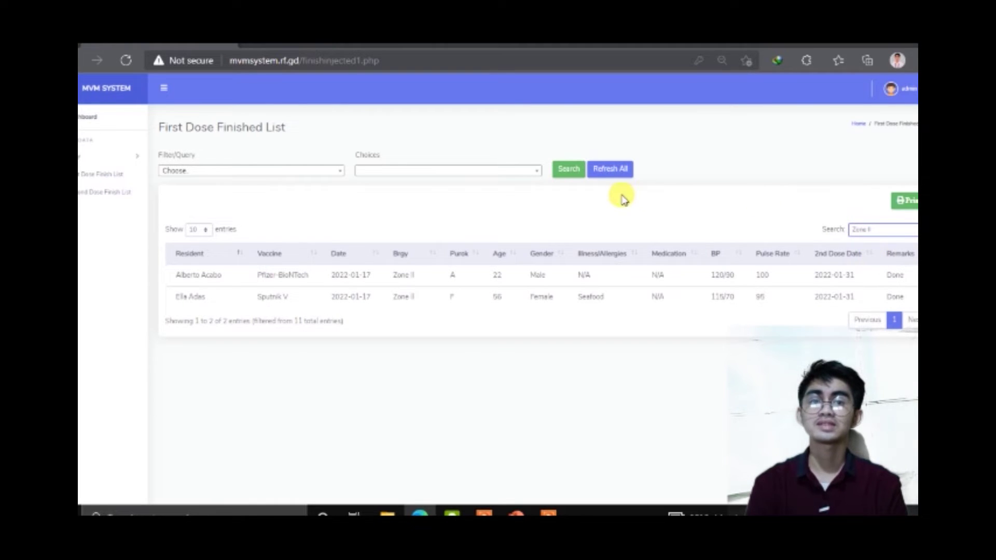
Step: Filter the First Dose Finished List to the 26-59 Age range and open its printable version
click(337, 174)
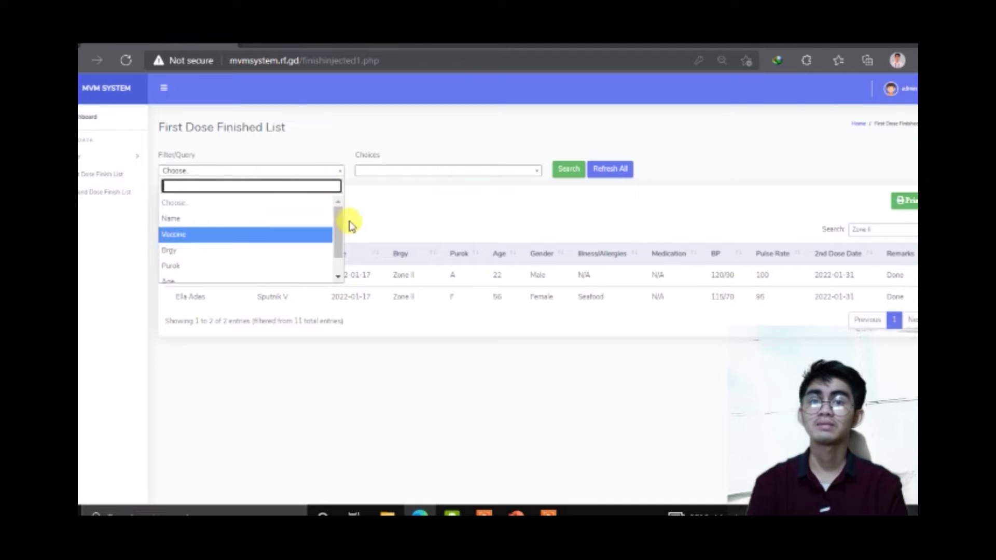
drag(337, 218, 335, 233)
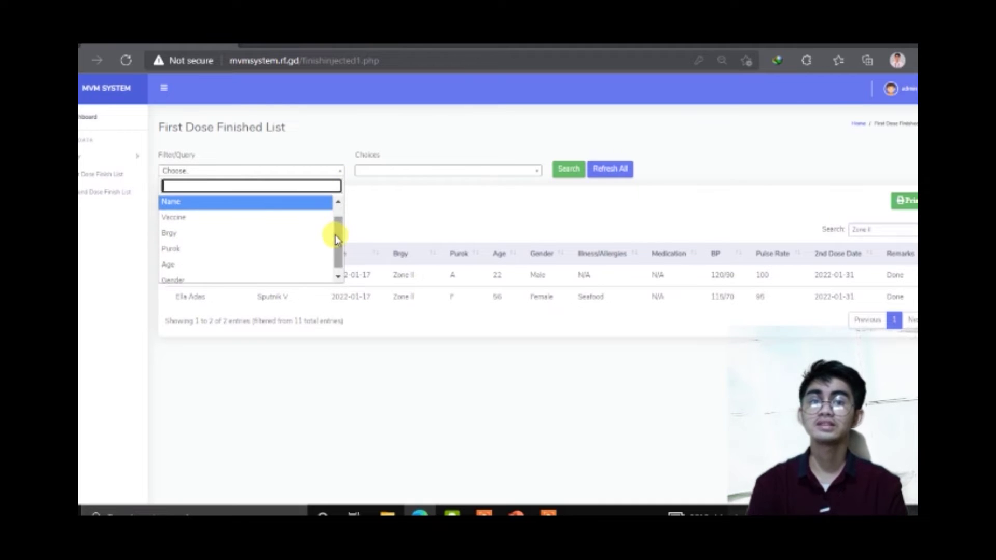
click(251, 264)
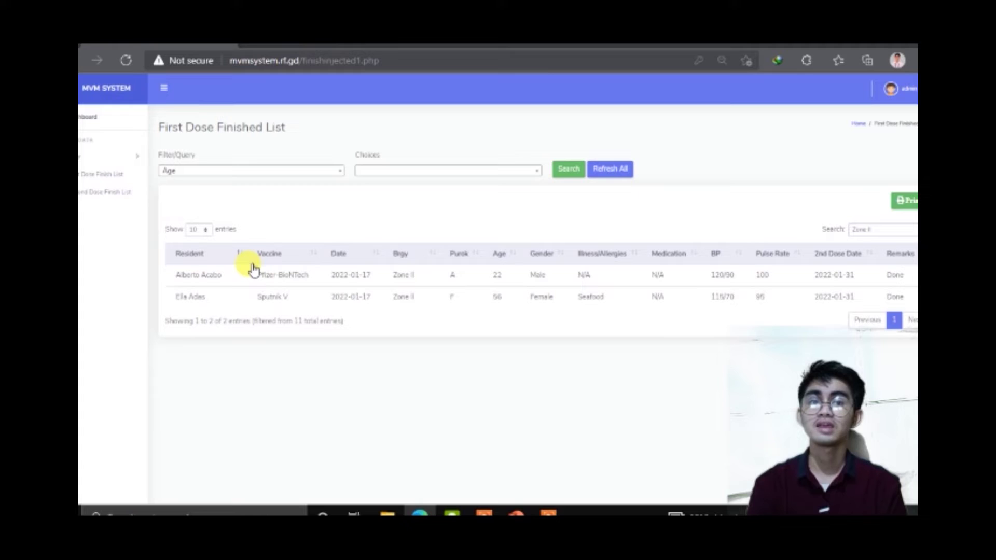
click(385, 178)
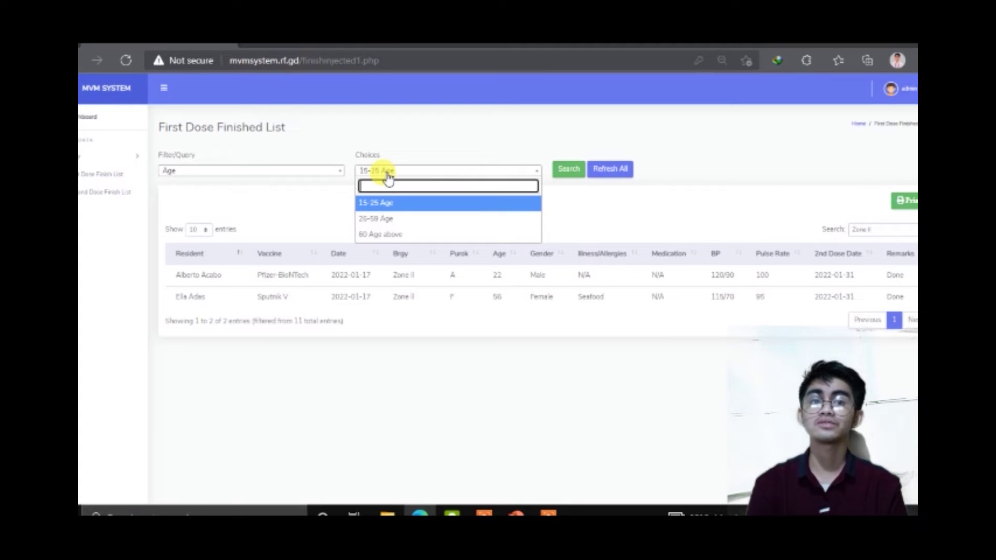
click(380, 219)
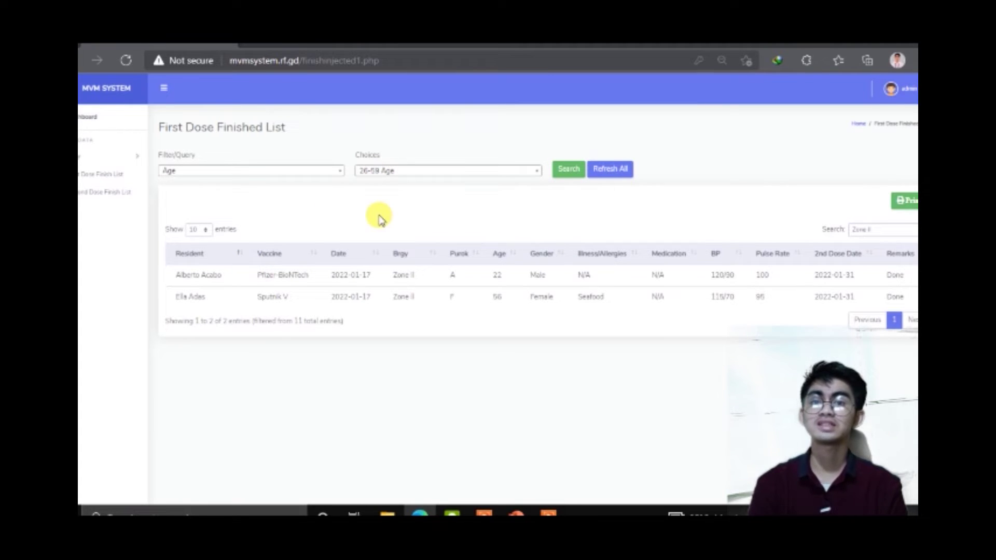
click(567, 170)
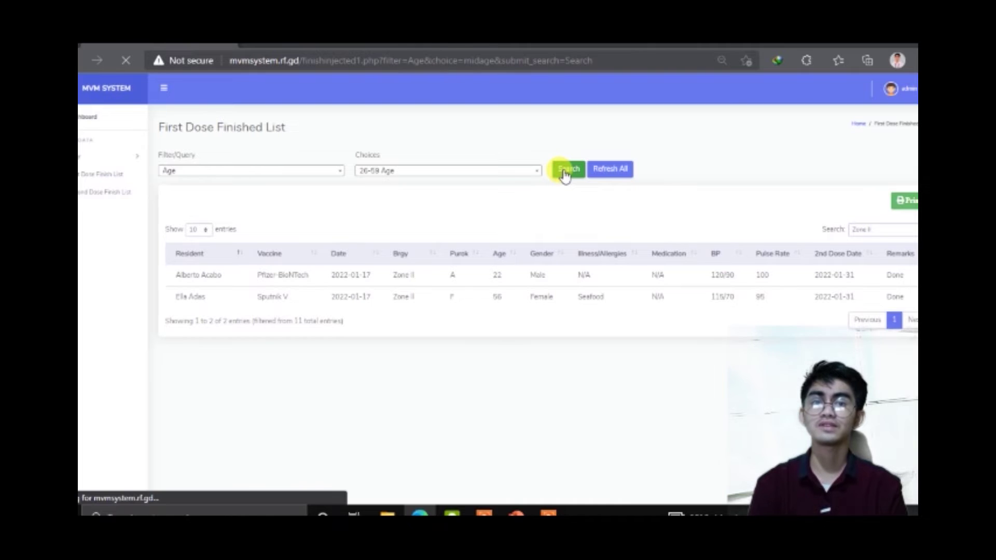
click(913, 203)
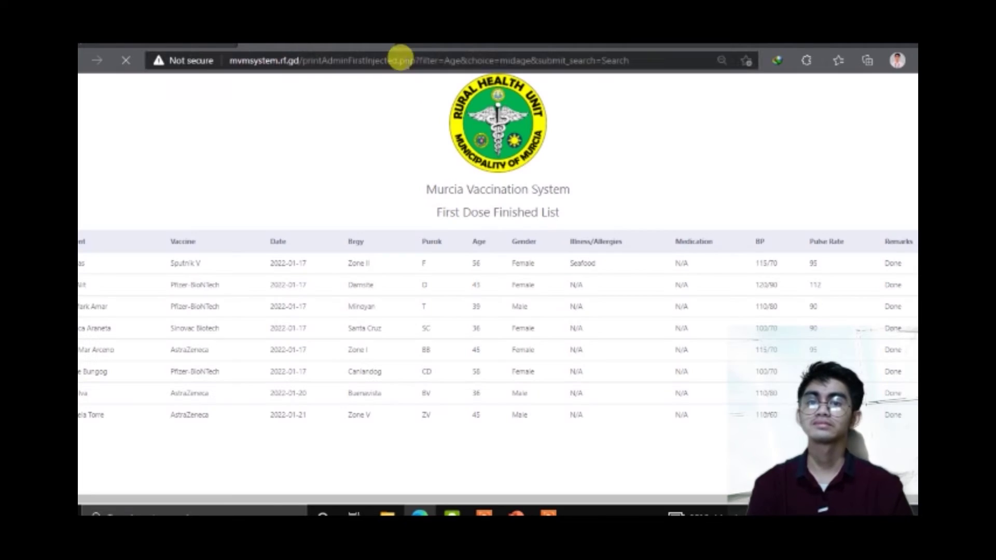
click(390, 45)
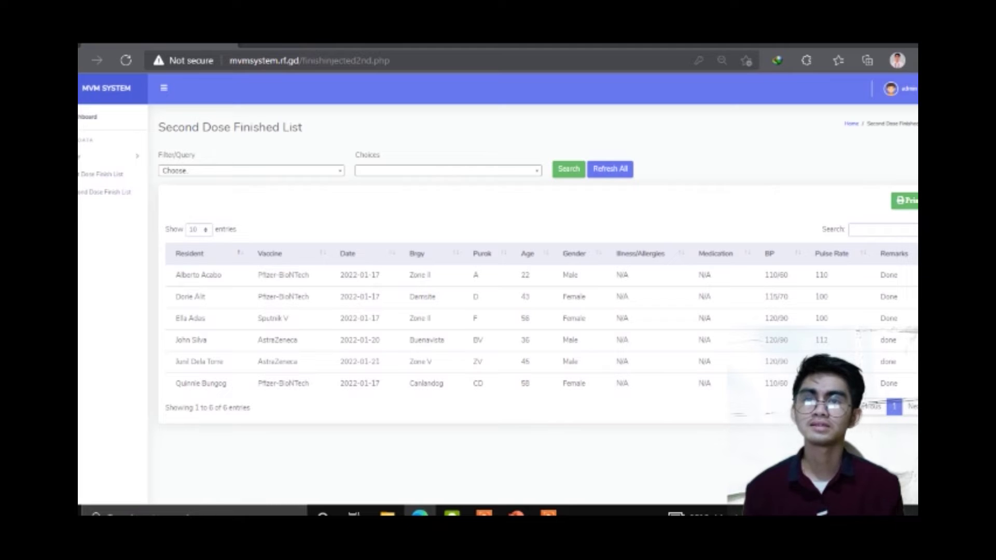
Step: Log out of the admin account from the profile menu, confirming the logout
click(910, 90)
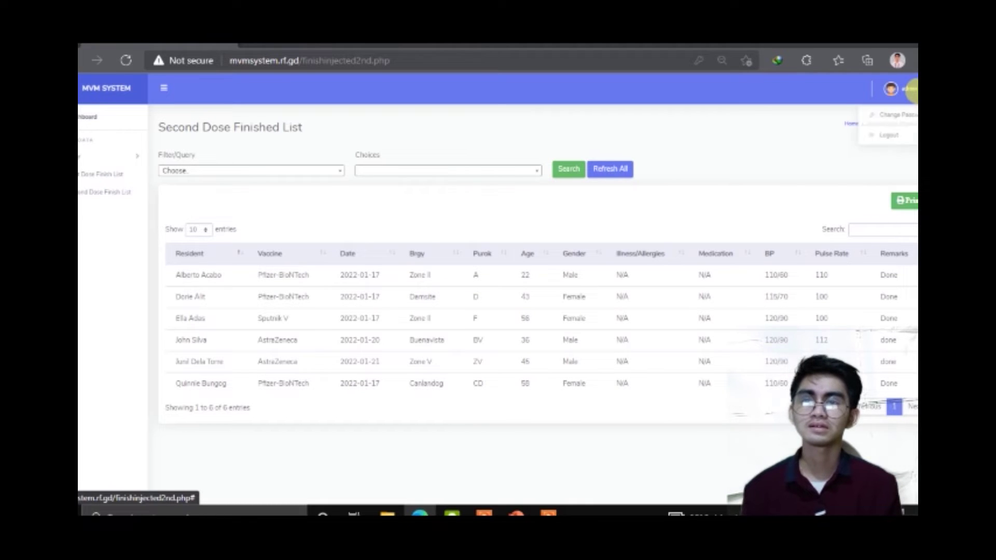
click(895, 134)
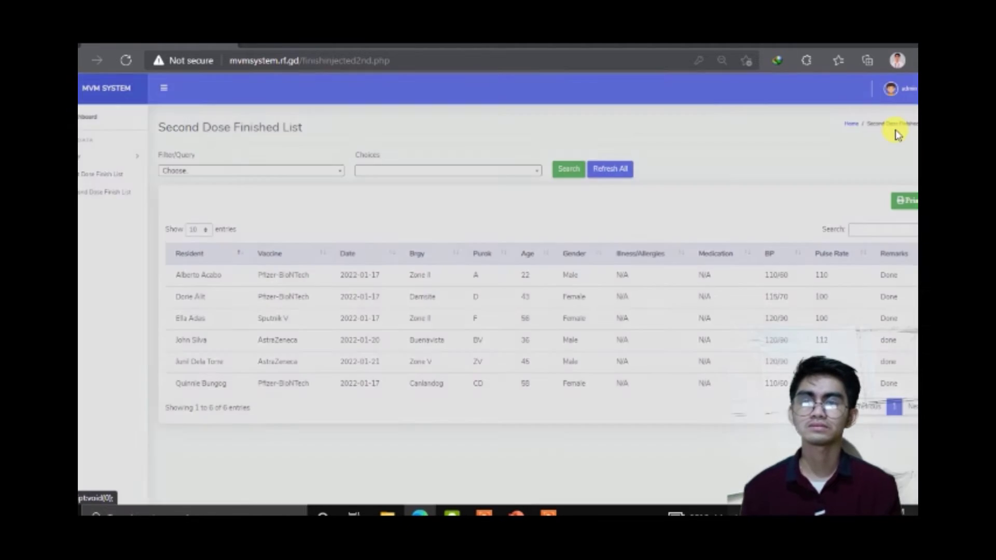
click(595, 161)
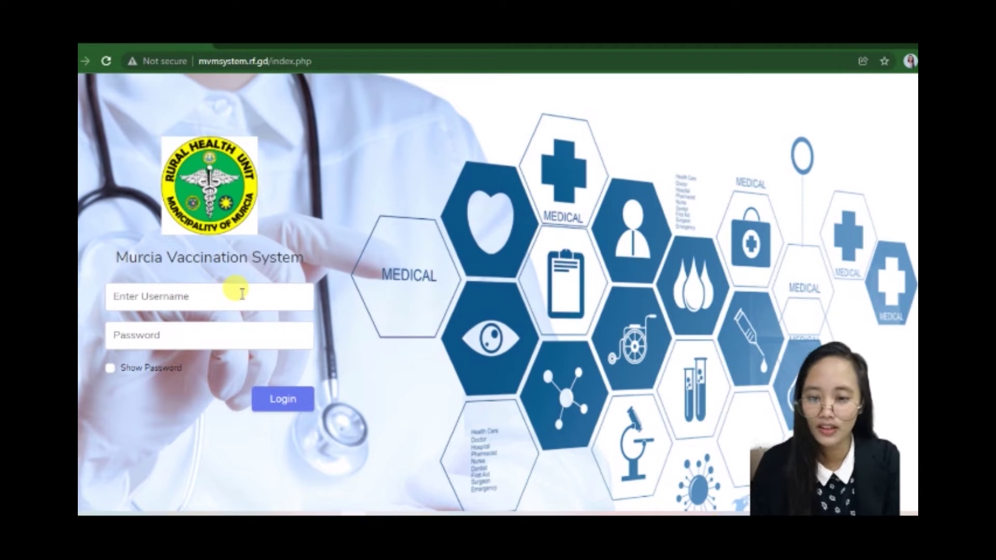
Step: Sign in with the saved nurse username and its password
click(242, 294)
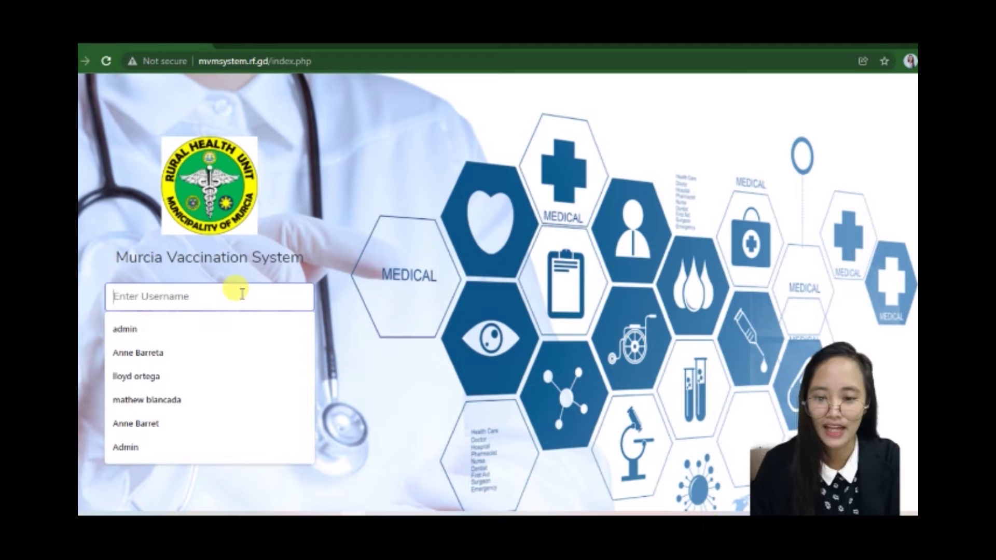
click(206, 352)
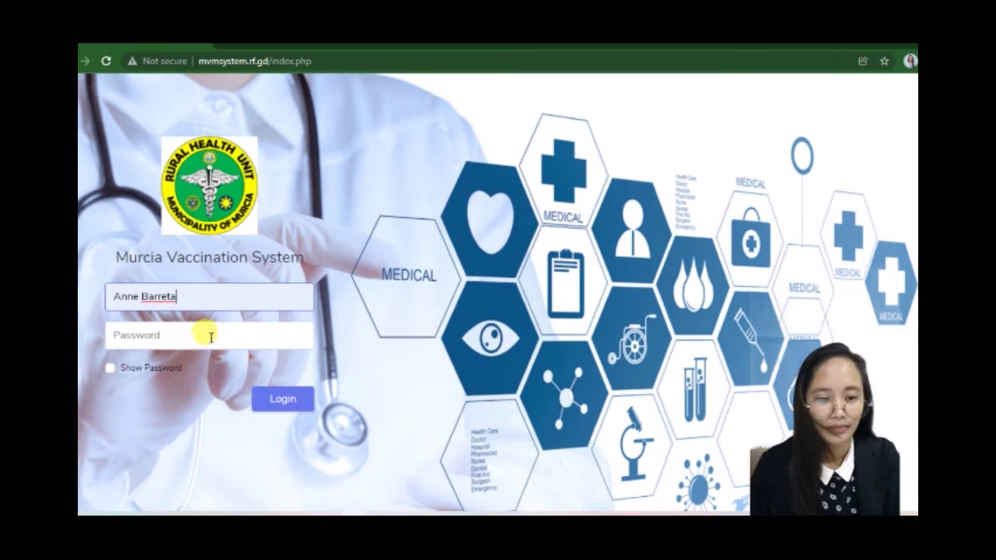
click(208, 335)
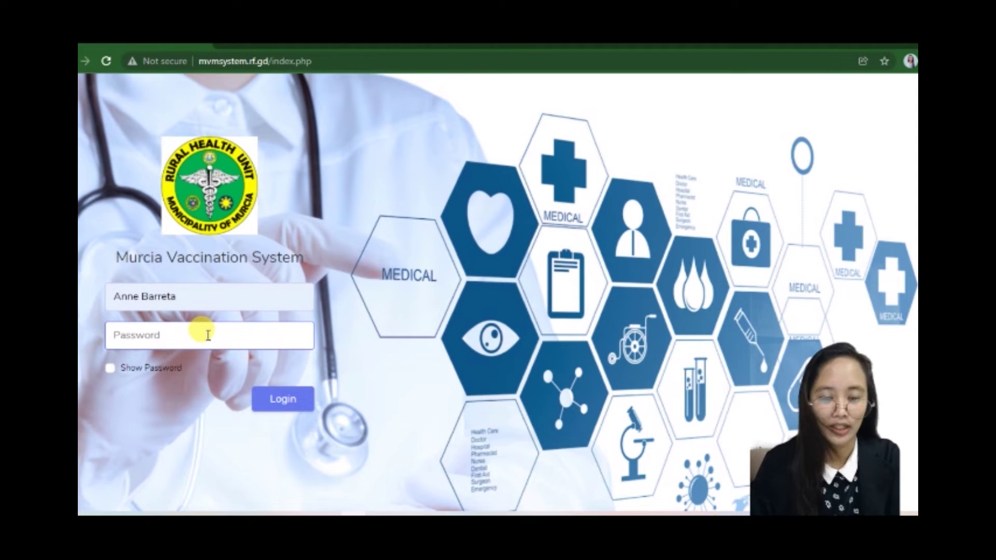
text(********)
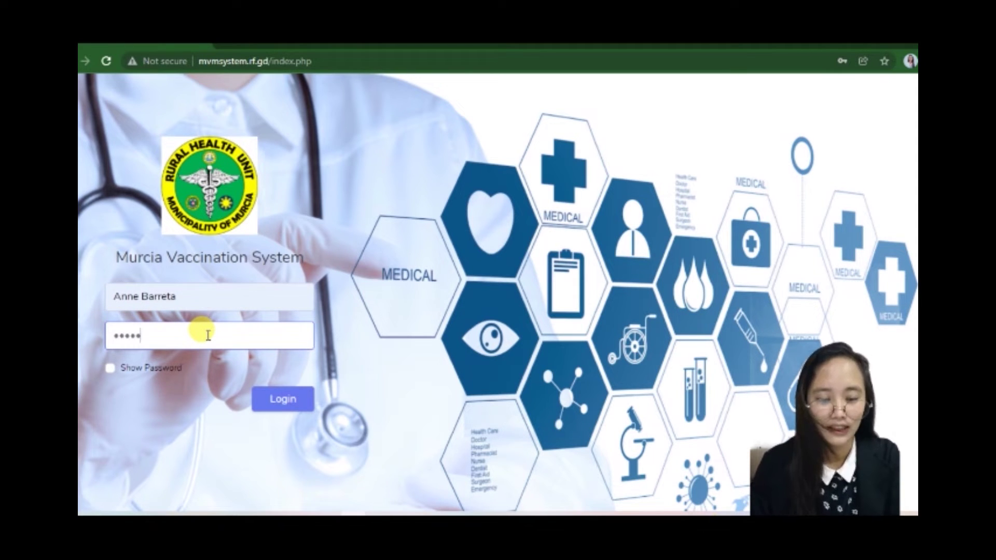
click(286, 406)
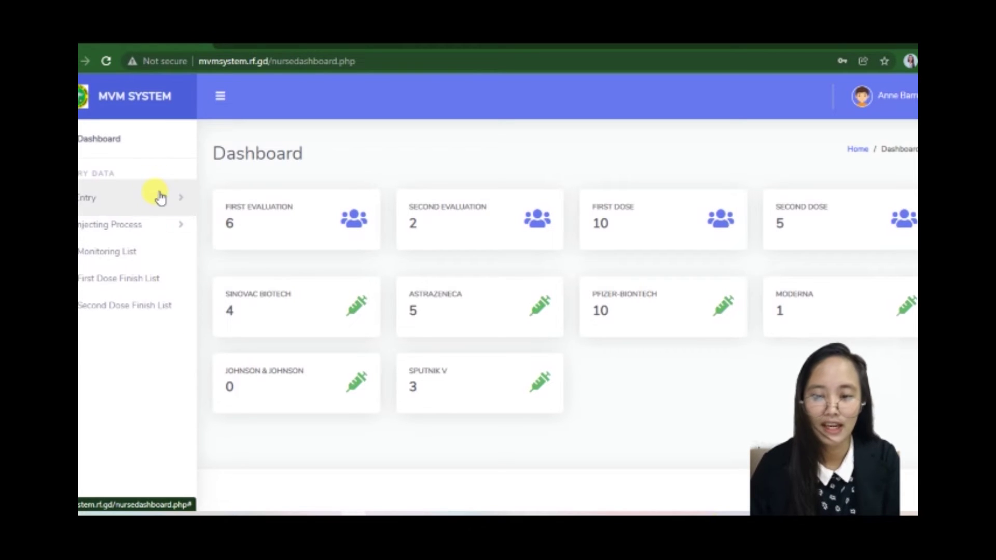
Step: Open the First Evaluation List under Entry and look over its six resident evaluations
click(159, 196)
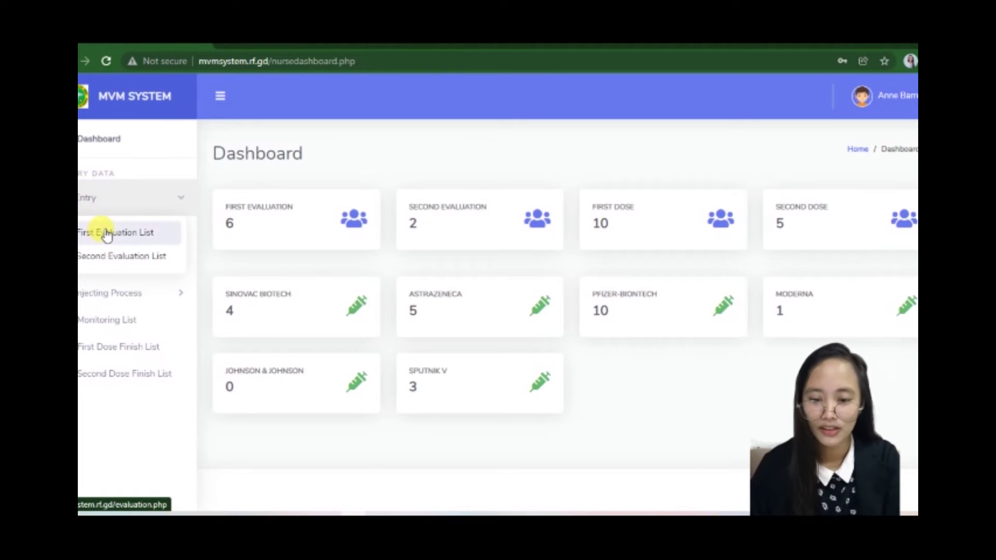
click(106, 234)
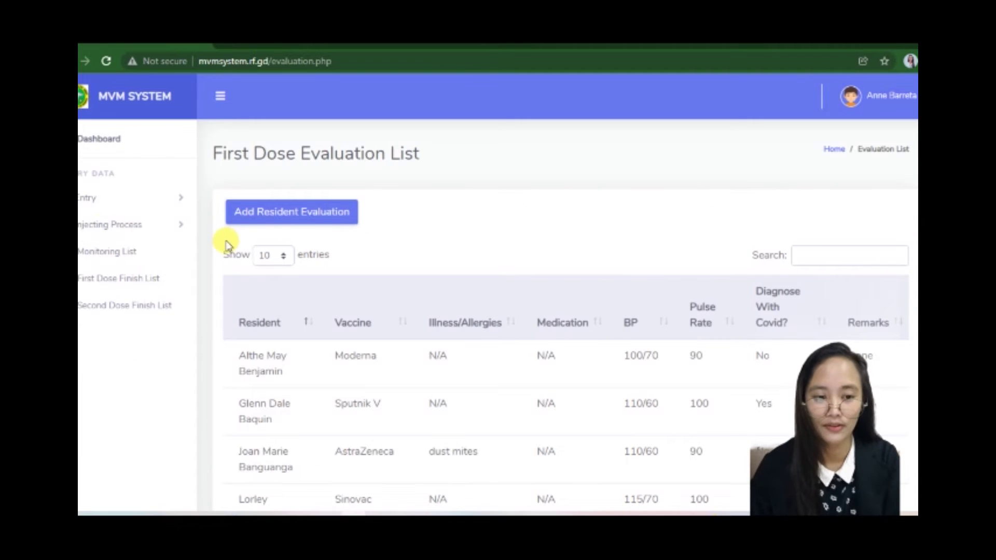
scroll(363, 350, down, 3)
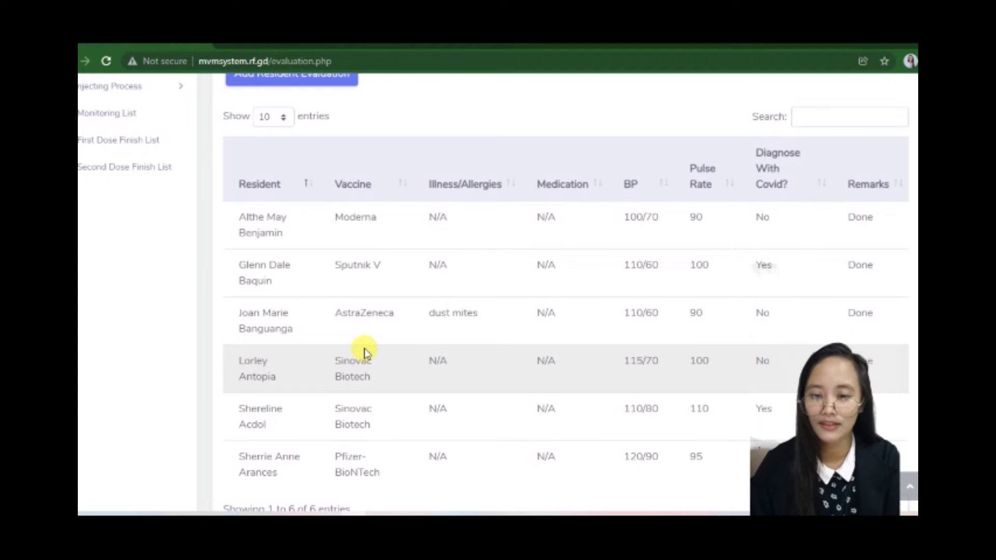
scroll(365, 352, up, 3)
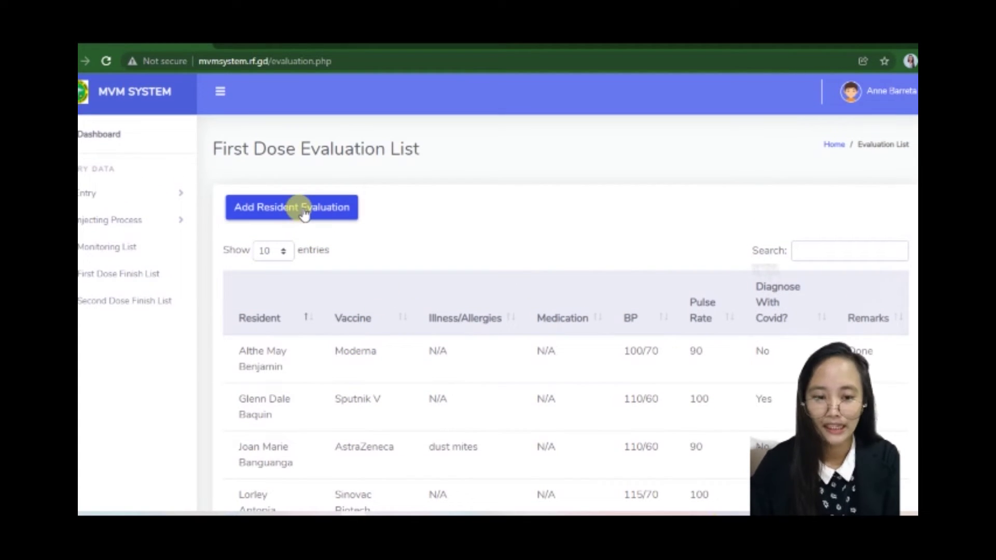
Step: Start a new evaluation and pick the resident from the Resident Name list
click(273, 214)
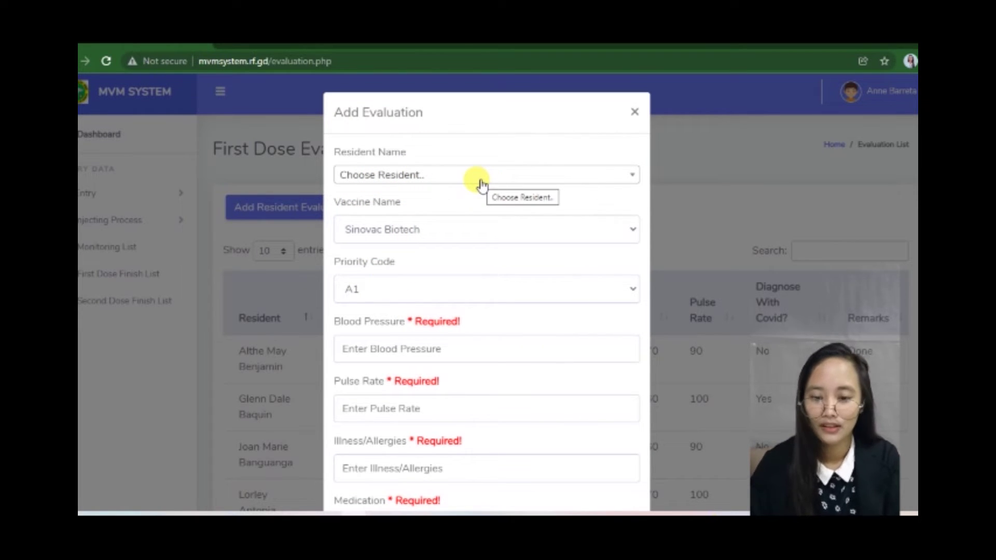
click(559, 175)
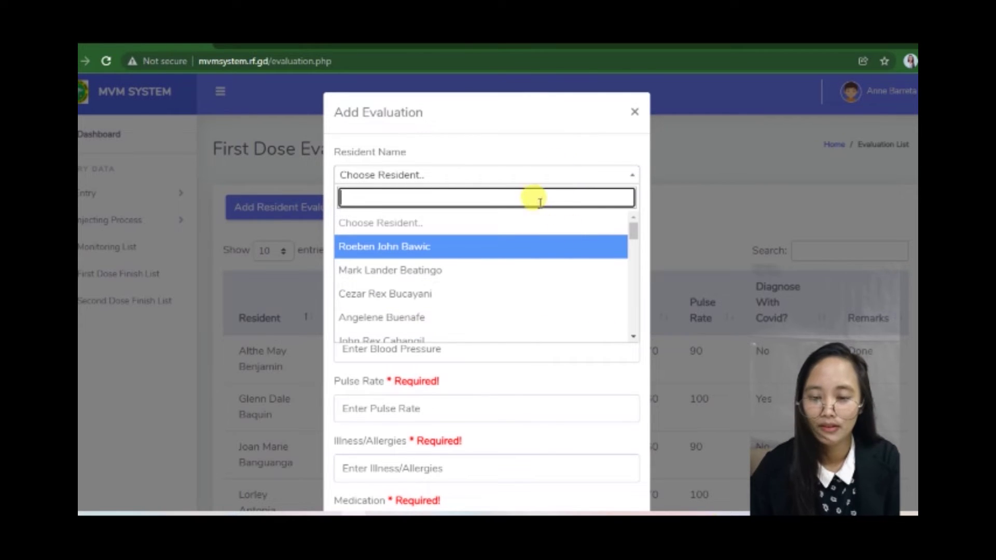
scroll(541, 284, down, 1)
scroll(541, 285, up, 1)
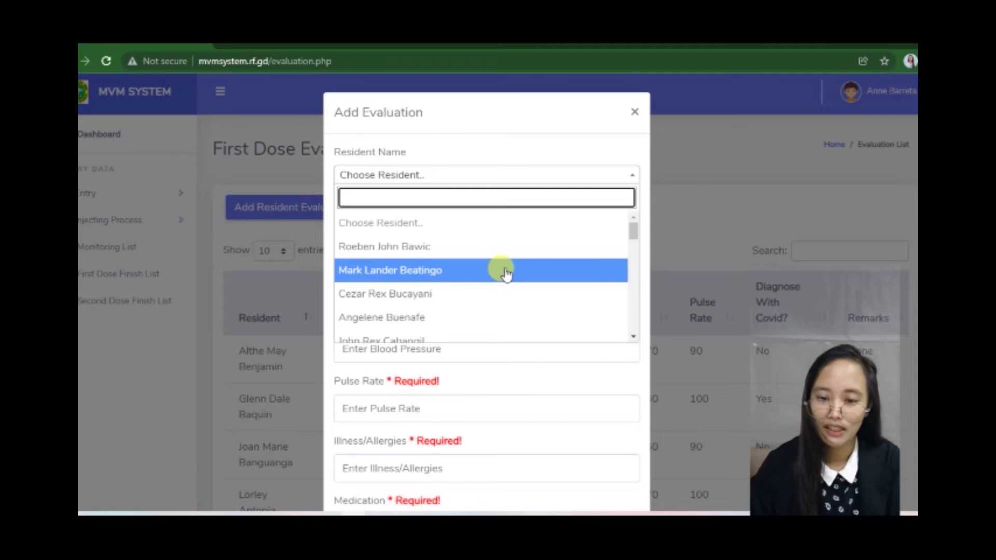
scroll(534, 217, down, 1)
scroll(534, 217, up, 1)
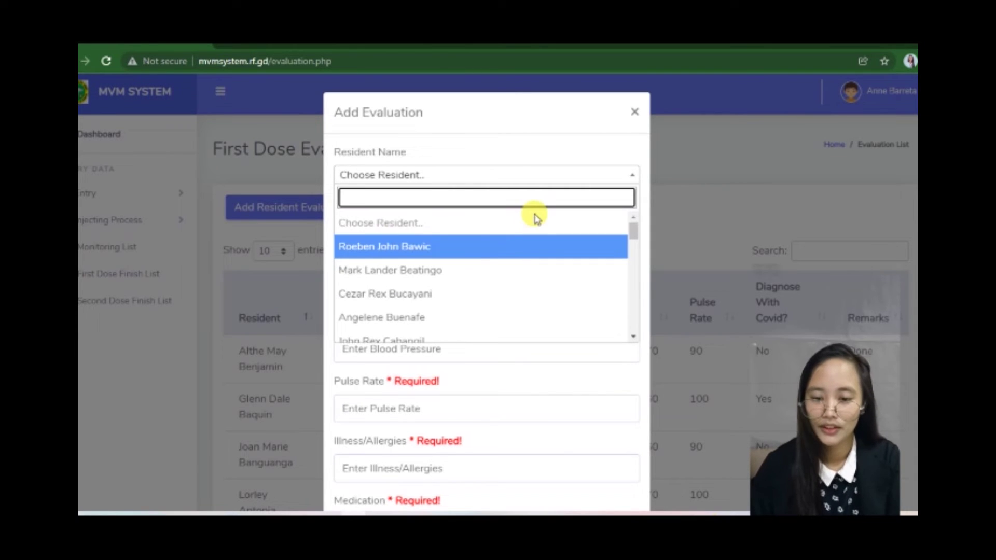
scroll(512, 251, down, 3)
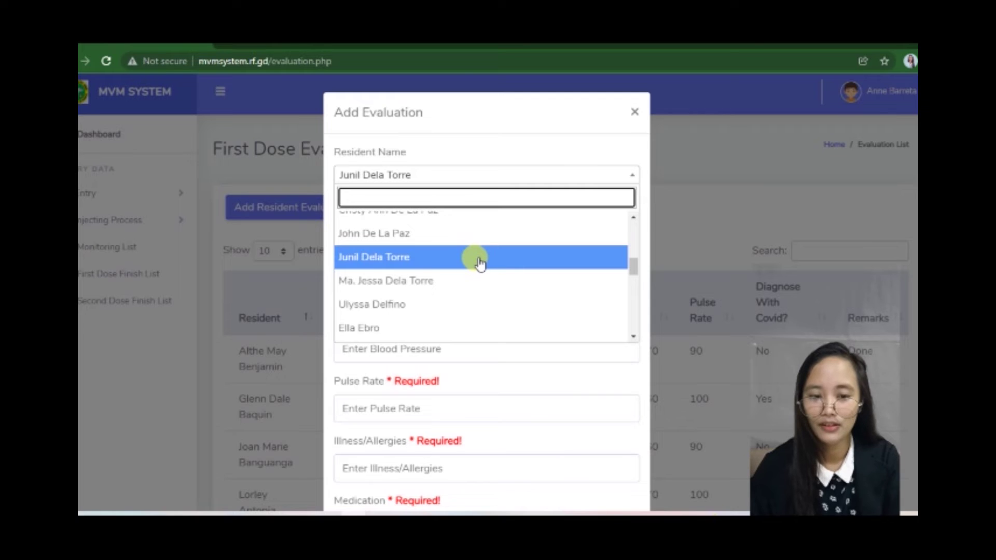
click(479, 262)
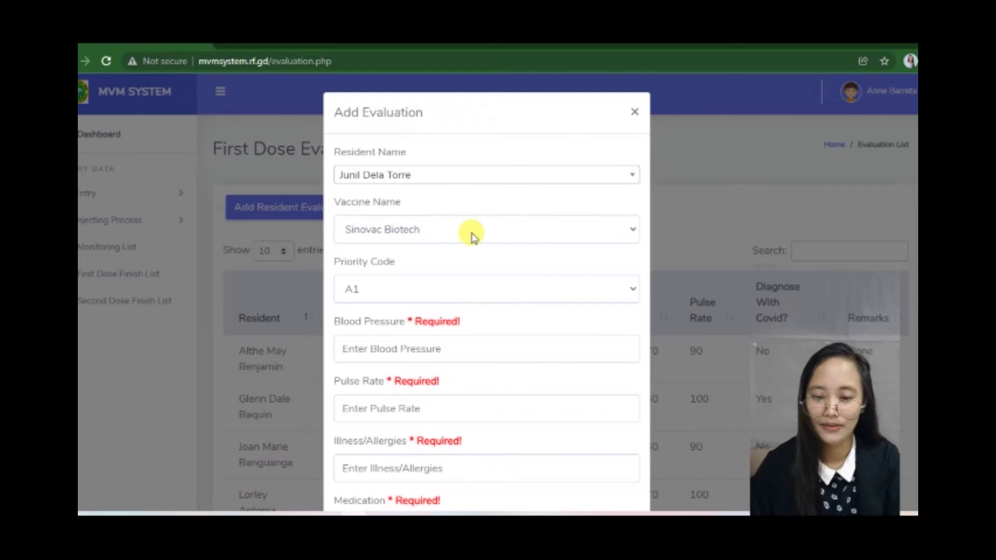
Step: Set the vaccine to AstraZeneca and the priority code to A2
click(471, 236)
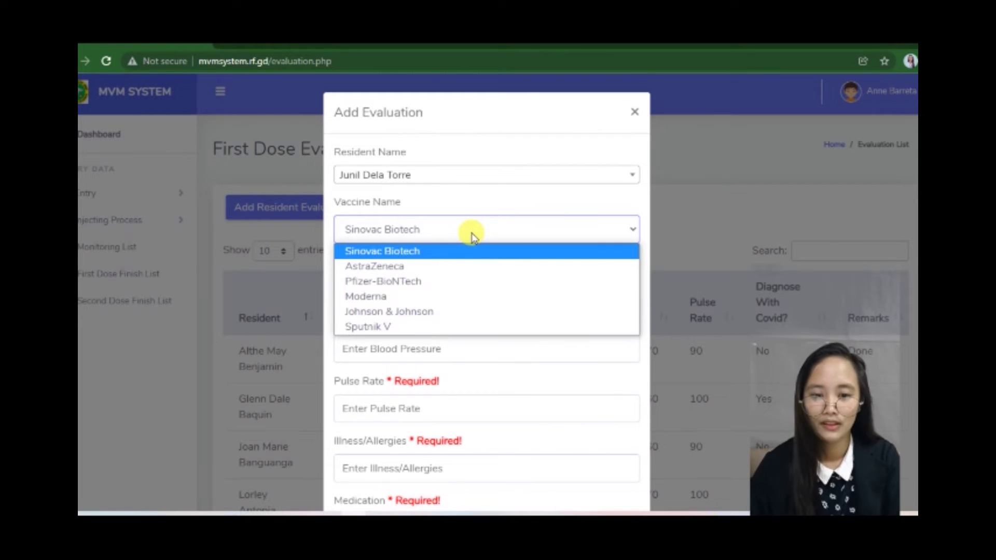
click(468, 266)
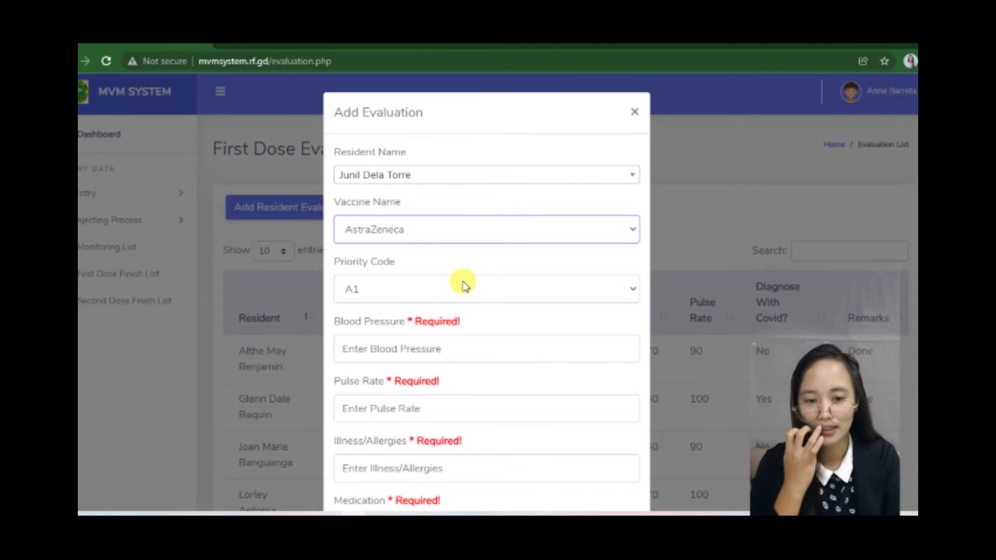
click(464, 286)
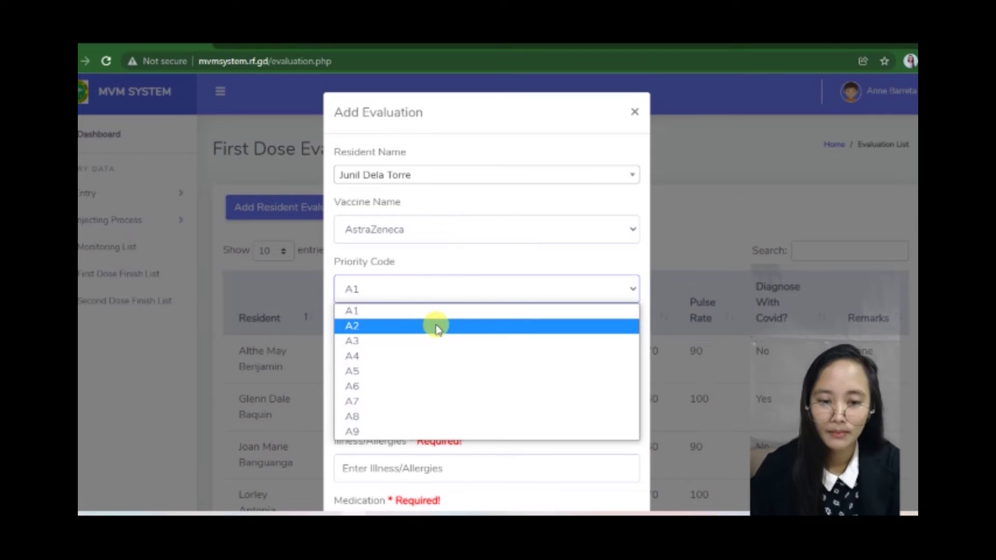
key(Escape)
scroll(438, 329, down, 2)
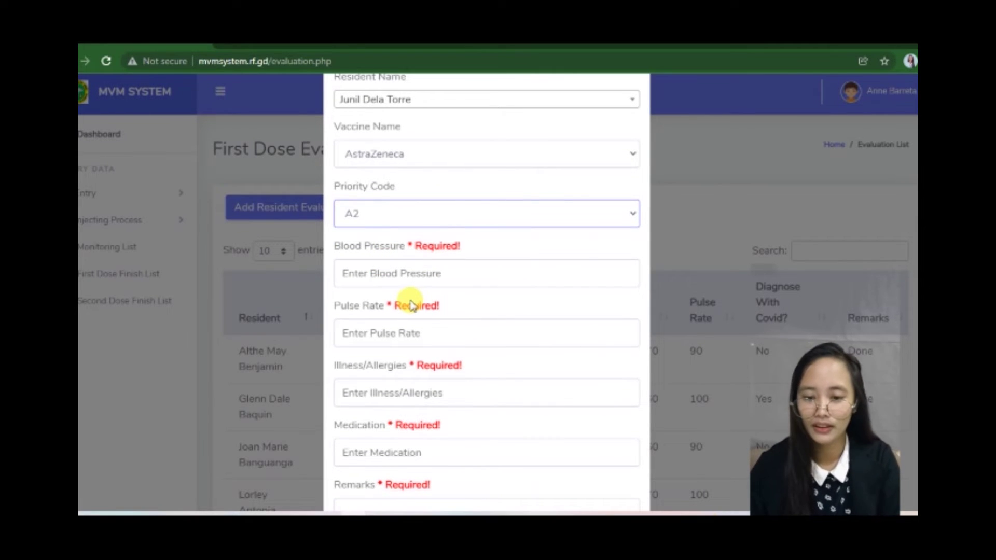
Step: Set blood pressure to 110/60; an early save attempt shows the form is incomplete
click(419, 268)
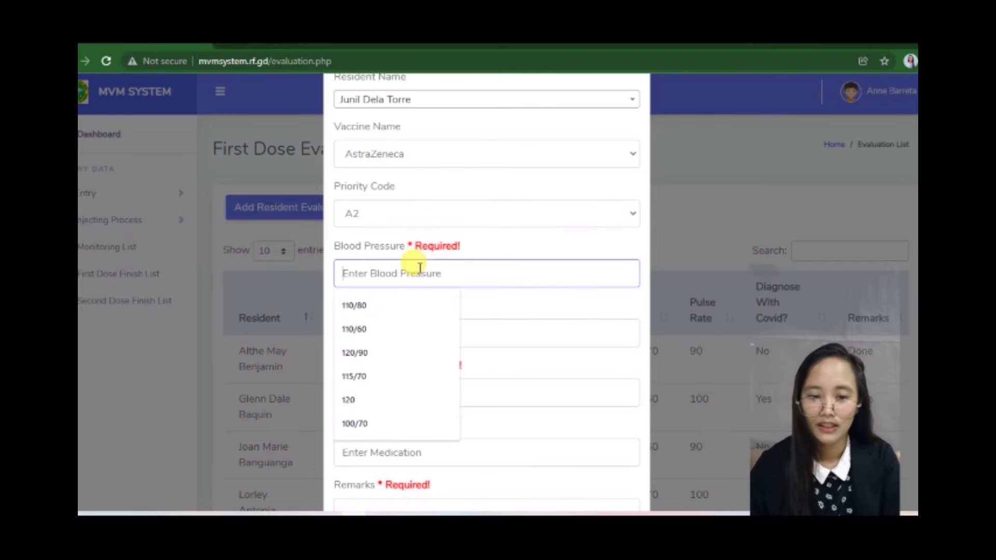
click(390, 329)
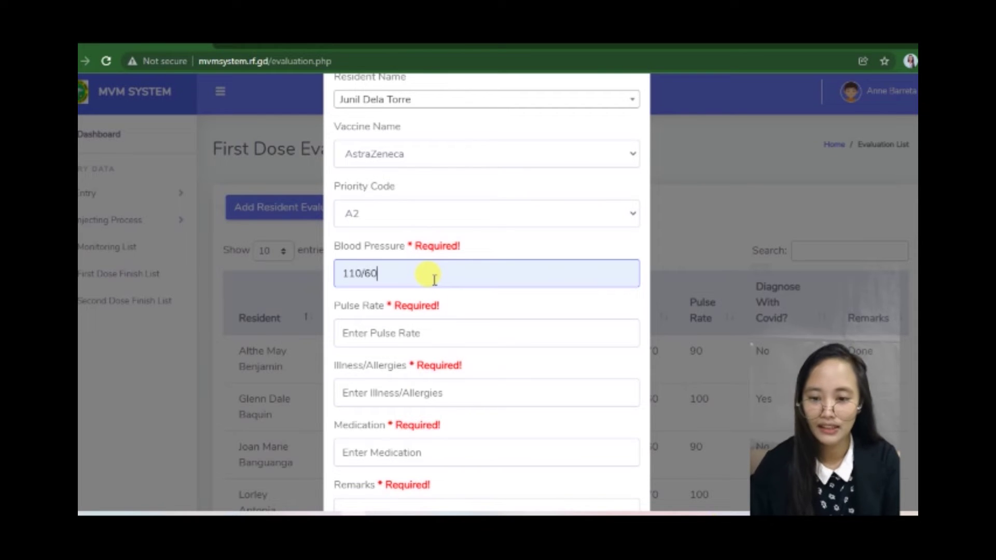
scroll(434, 280, down, 3)
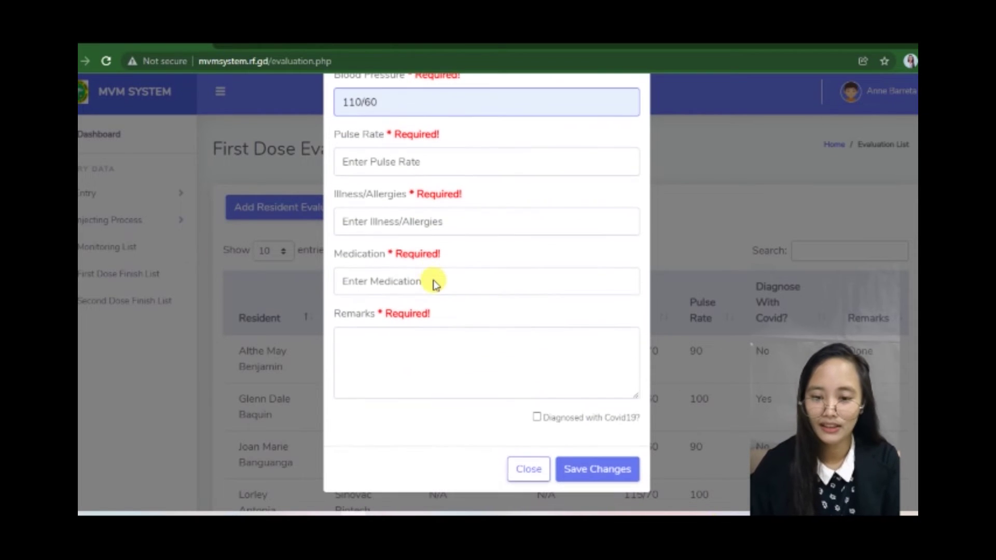
click(597, 473)
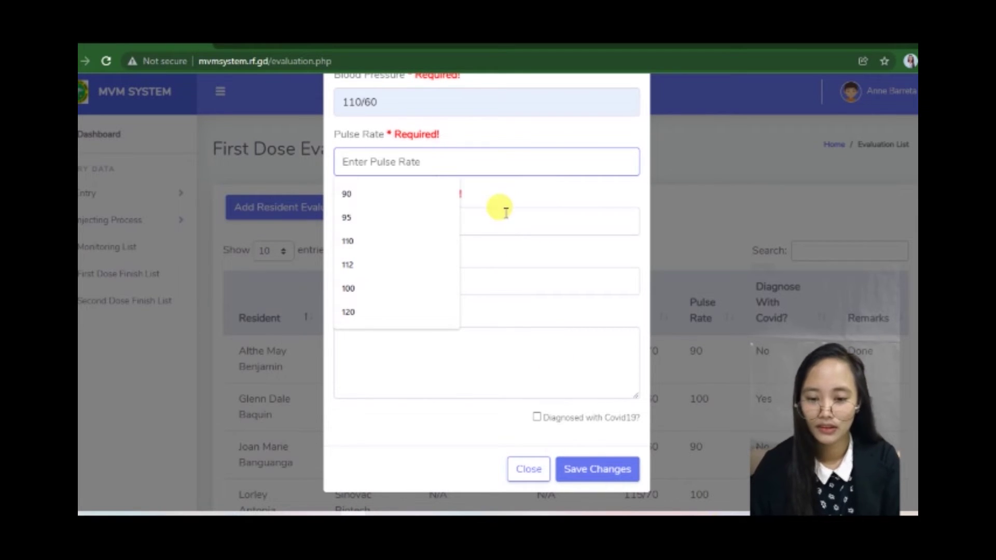
scroll(498, 244, up, 2)
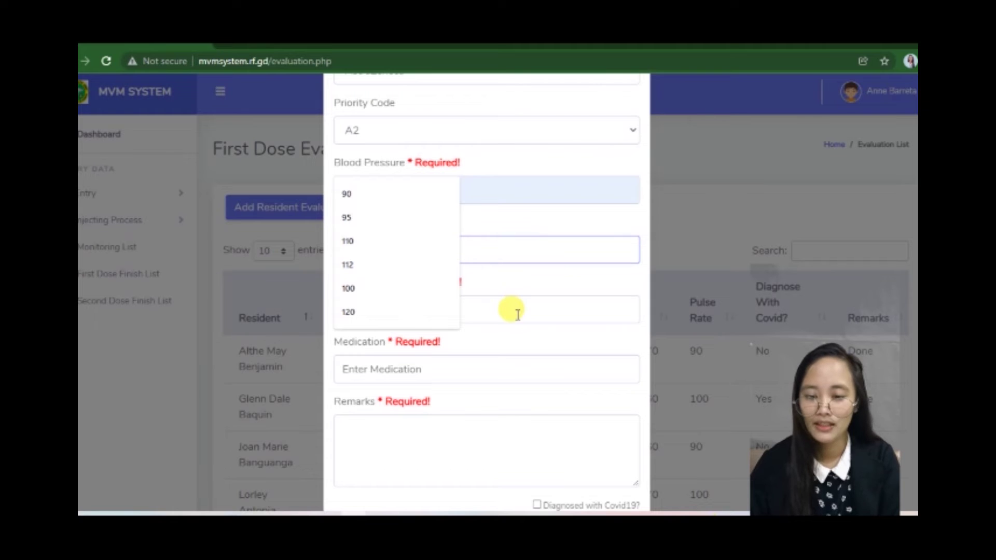
scroll(517, 314, down, 2)
scroll(517, 314, up, 4)
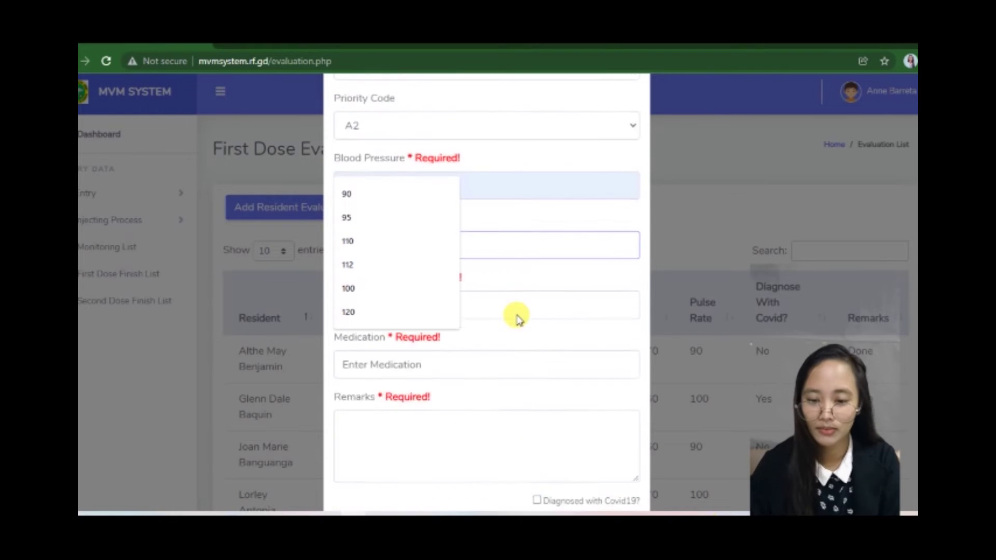
Step: Set pulse rate to 90 and Illness/Allergies and Medication both to N/A
right_click(511, 268)
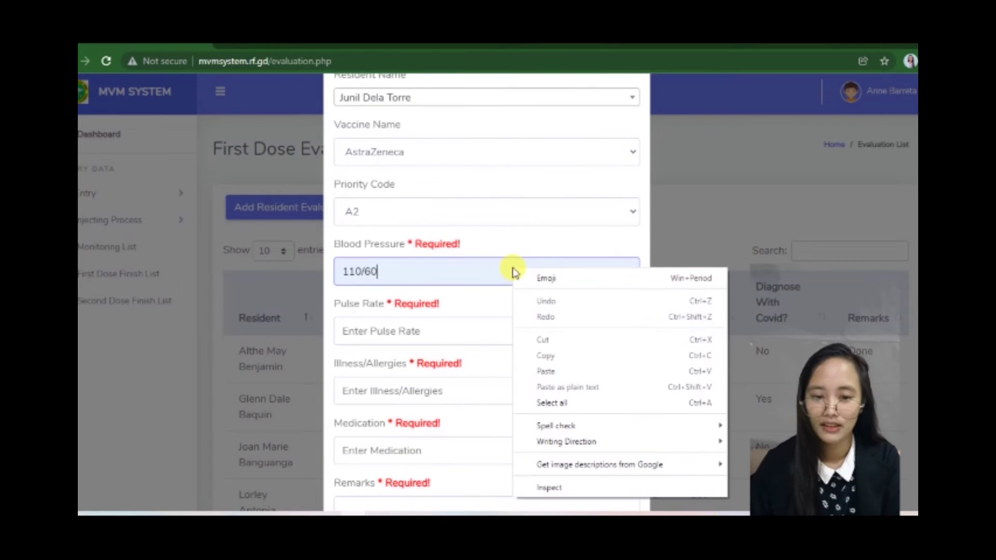
click(438, 326)
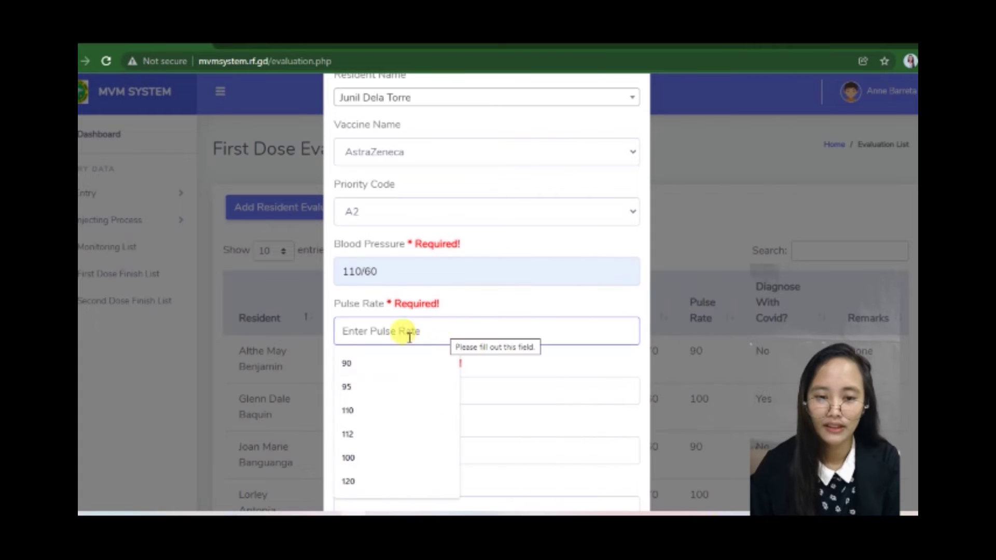
click(388, 365)
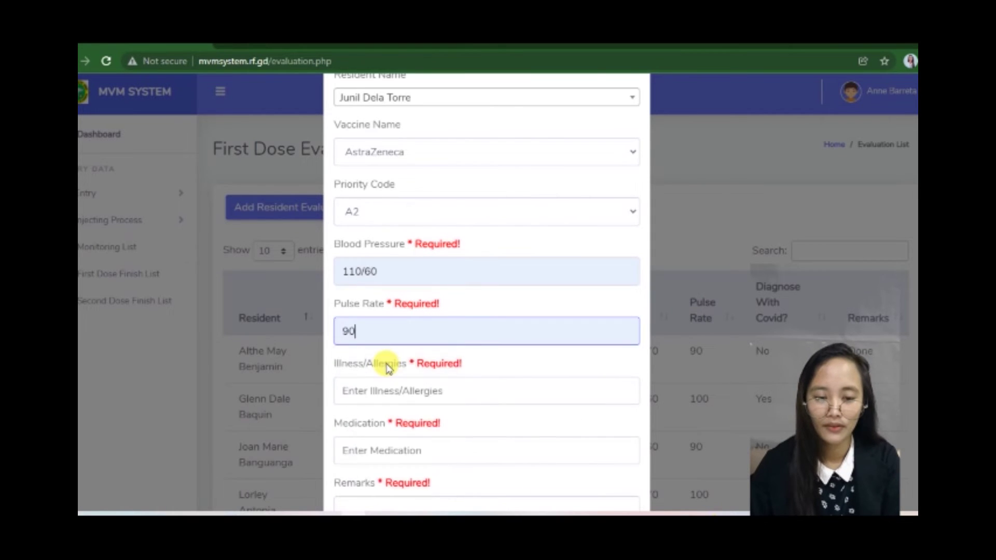
scroll(386, 360, down, 2)
click(408, 314)
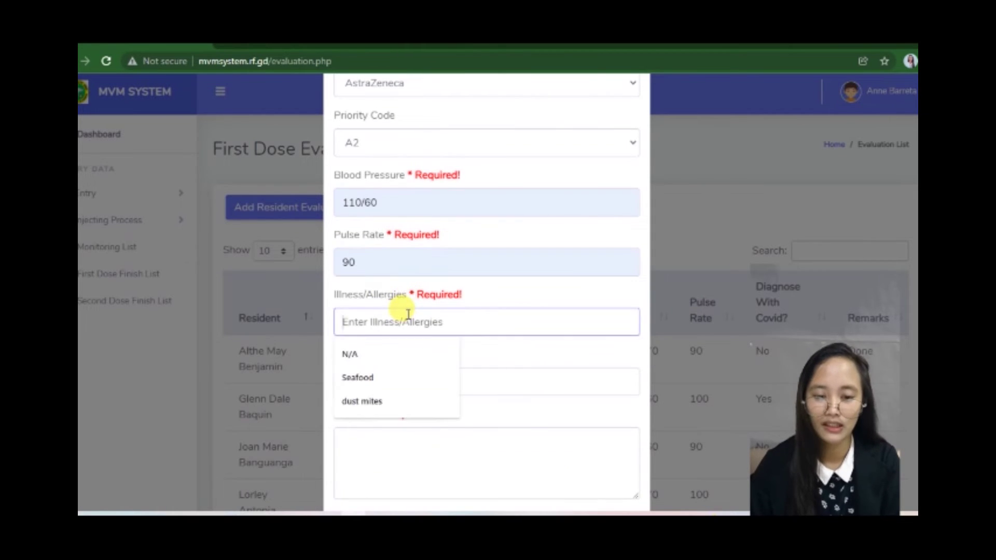
scroll(408, 314, down, 1)
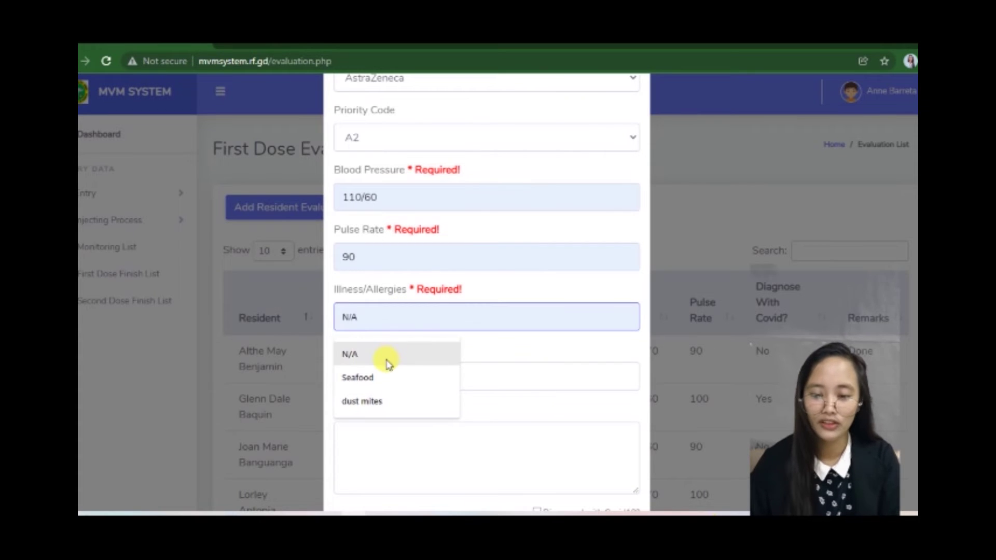
click(443, 355)
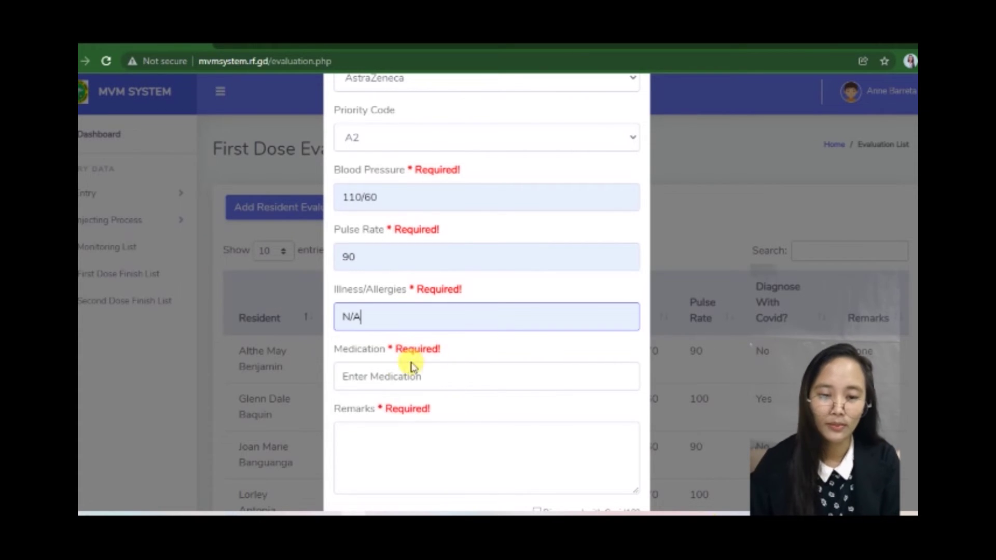
click(397, 379)
click(377, 405)
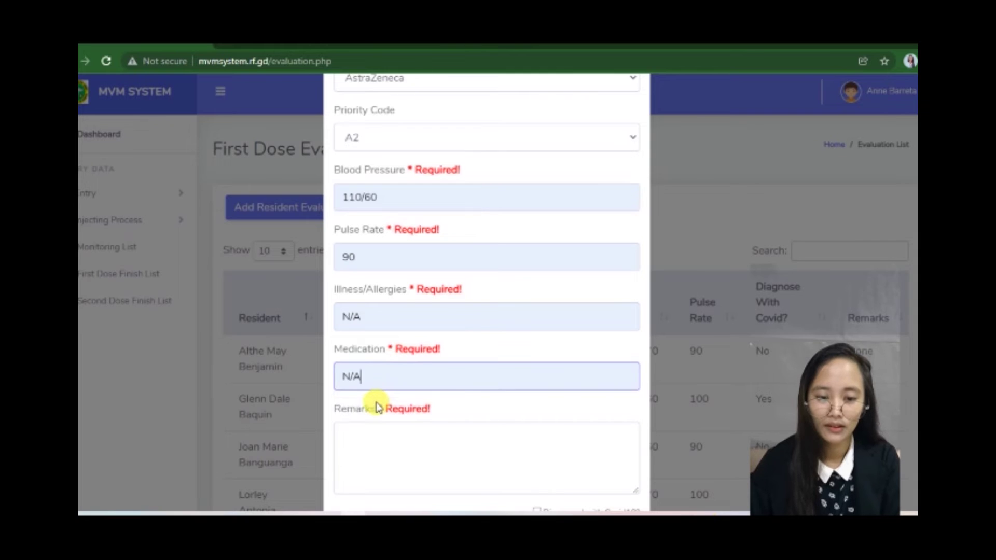
scroll(377, 401, down, 1)
Step: Enter the remark 'Done', tick Diagnosed with Covid19, and save the evaluation
click(390, 359)
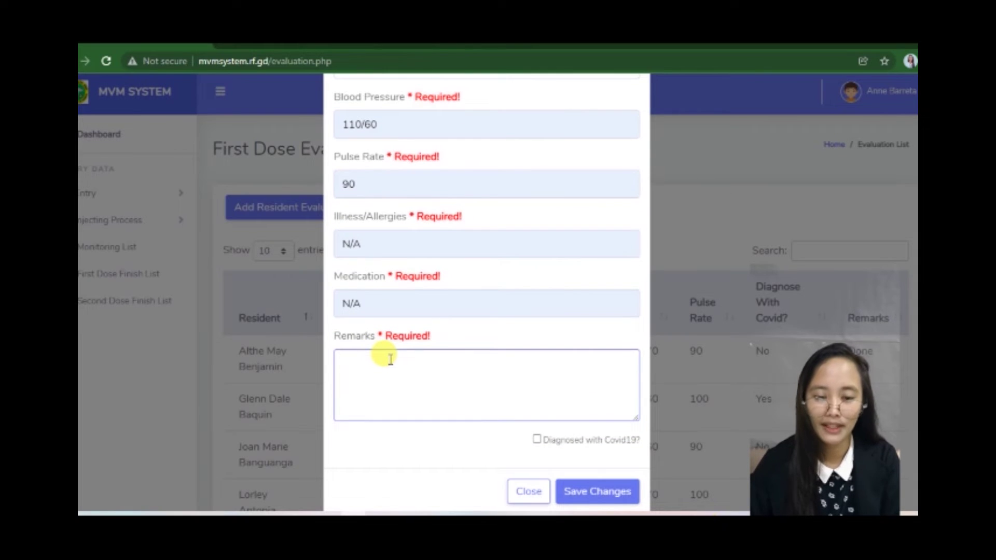
text(Done)
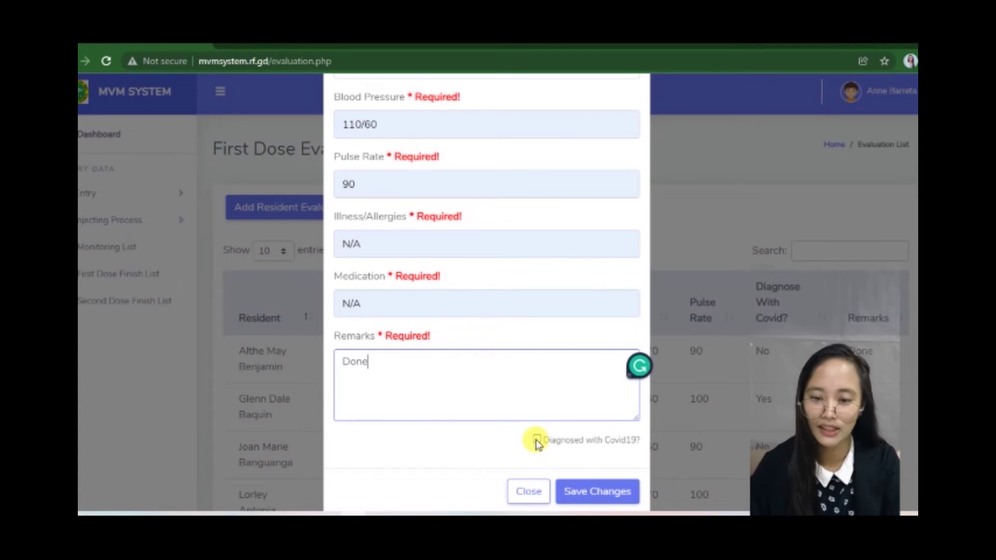
click(536, 440)
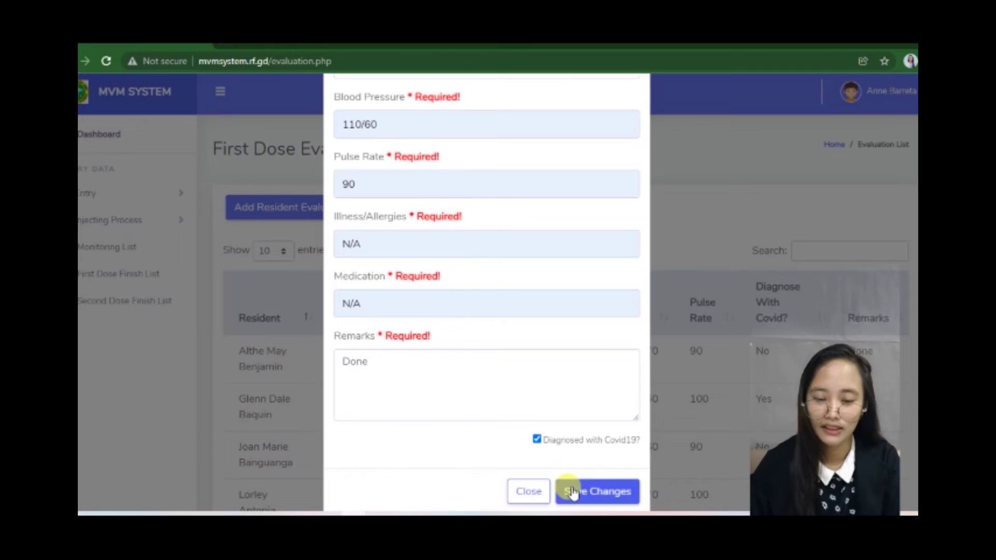
click(573, 491)
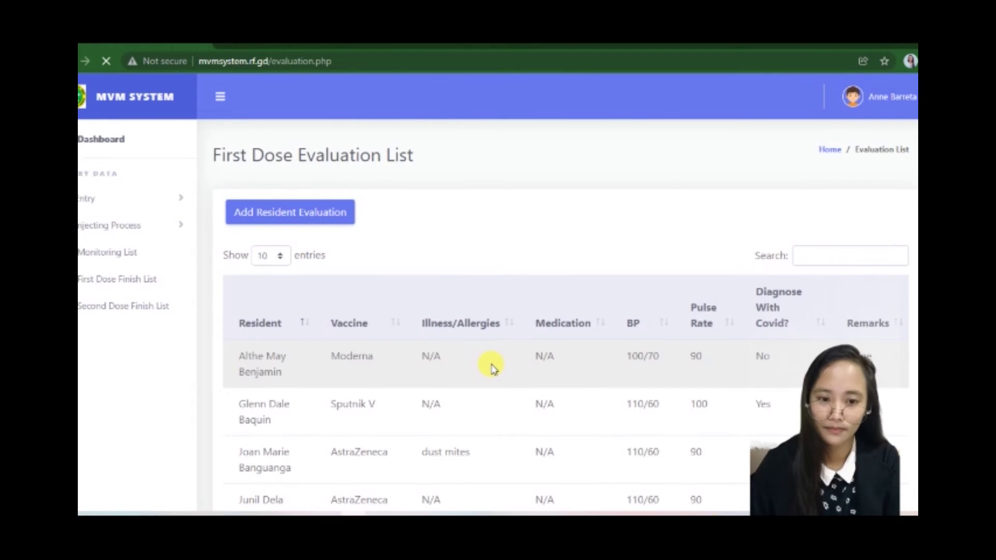
Step: Search the evaluation list for 'juni' to show only the new resident's row
scroll(430, 356, down, 3)
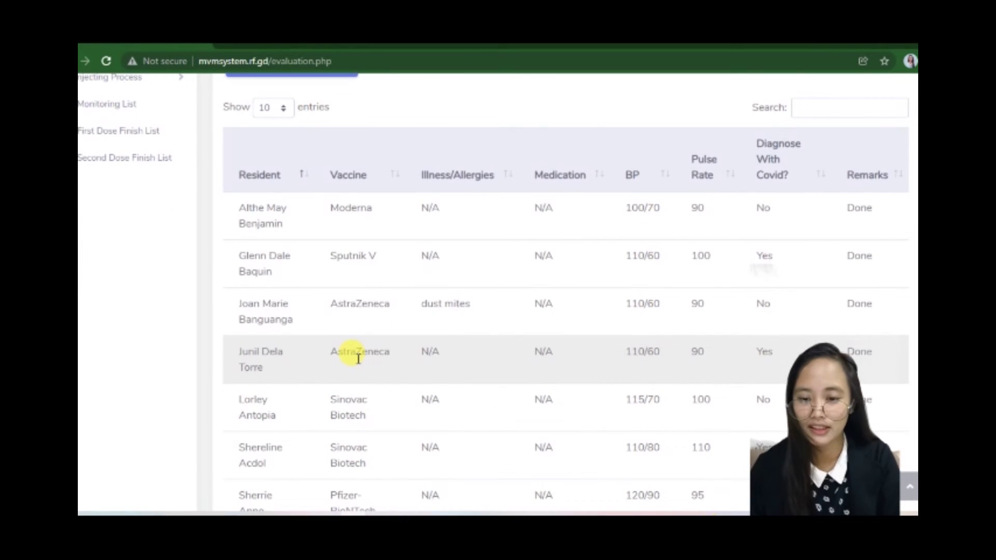
scroll(357, 358, up, 3)
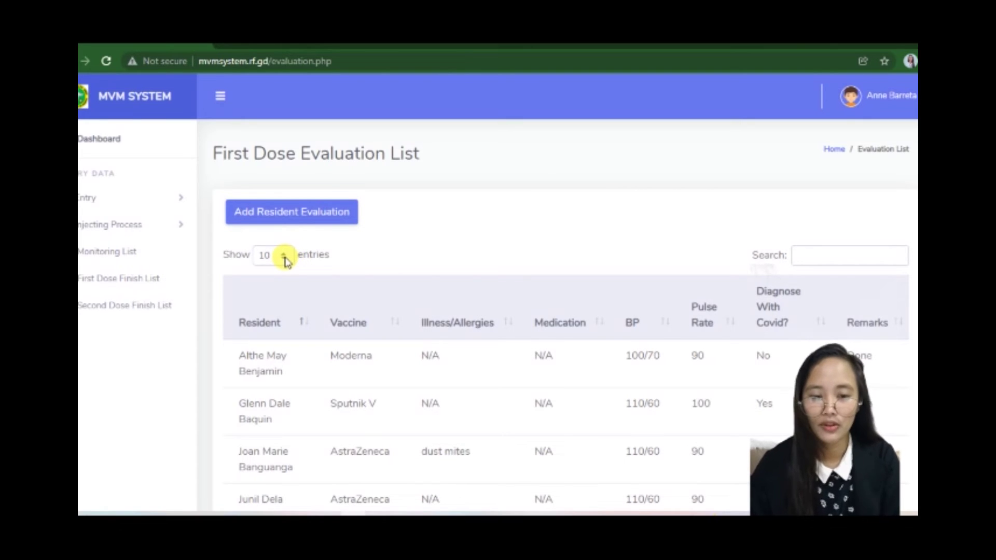
click(286, 259)
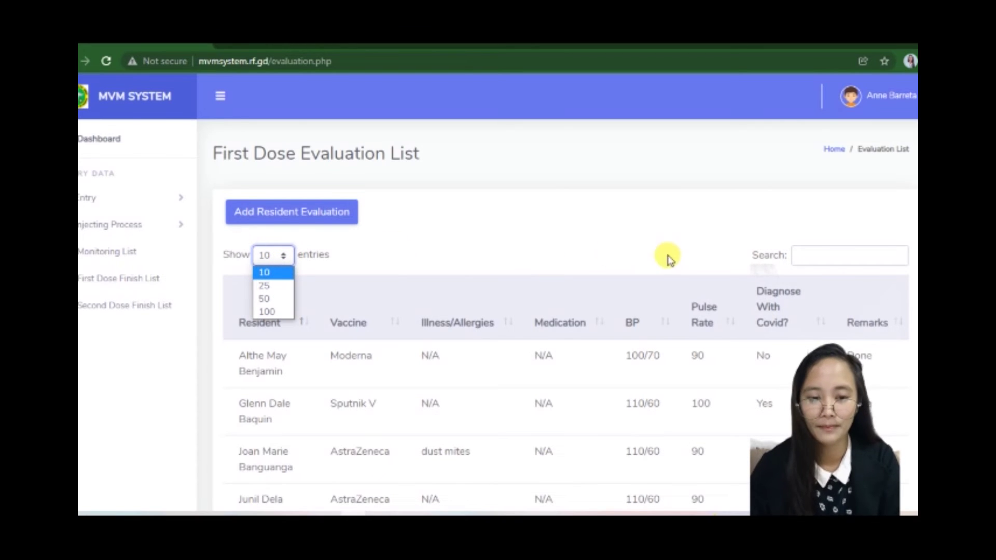
click(829, 254)
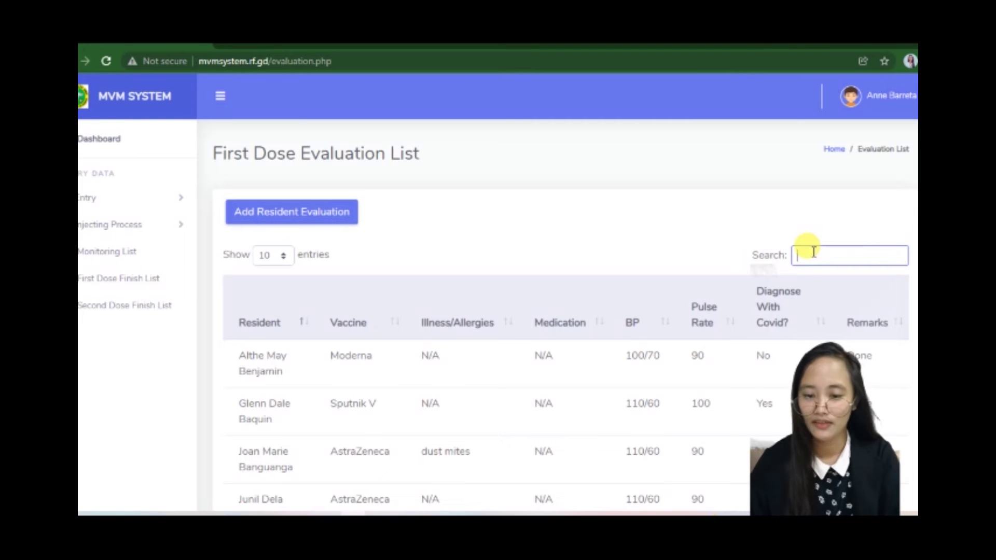
text(juni)
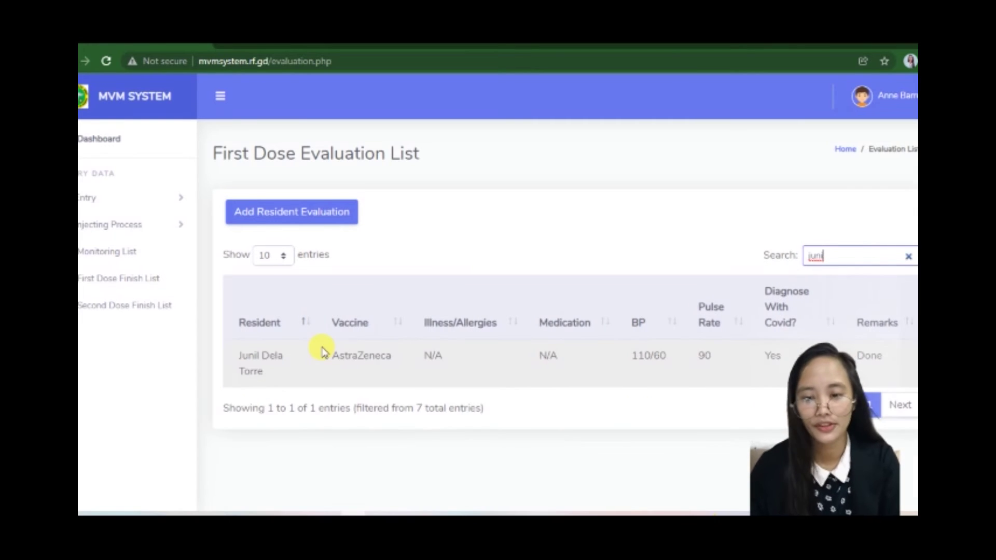
click(149, 226)
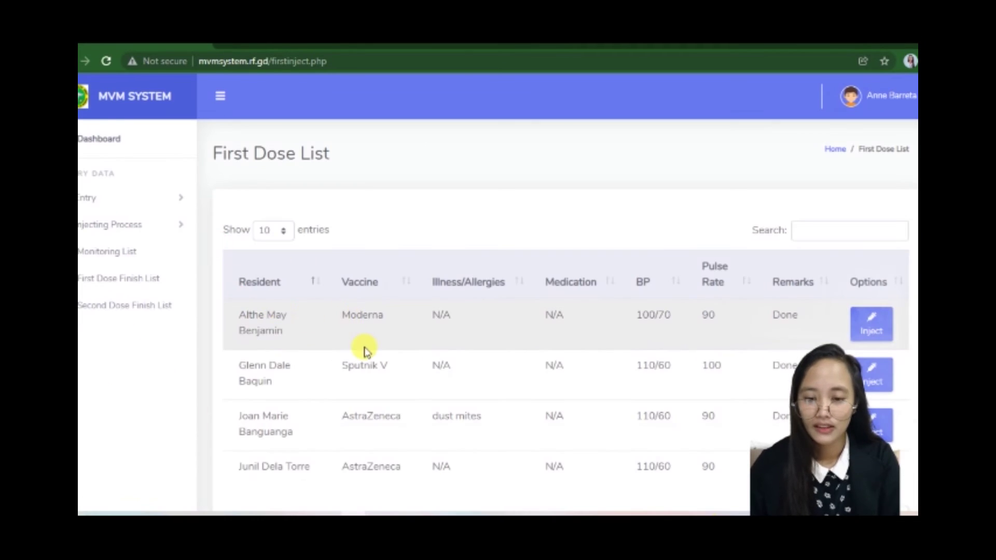
Step: Search the First Dose List for 'junil' and confirm that resident's injection as finished
scroll(366, 351, down, 1)
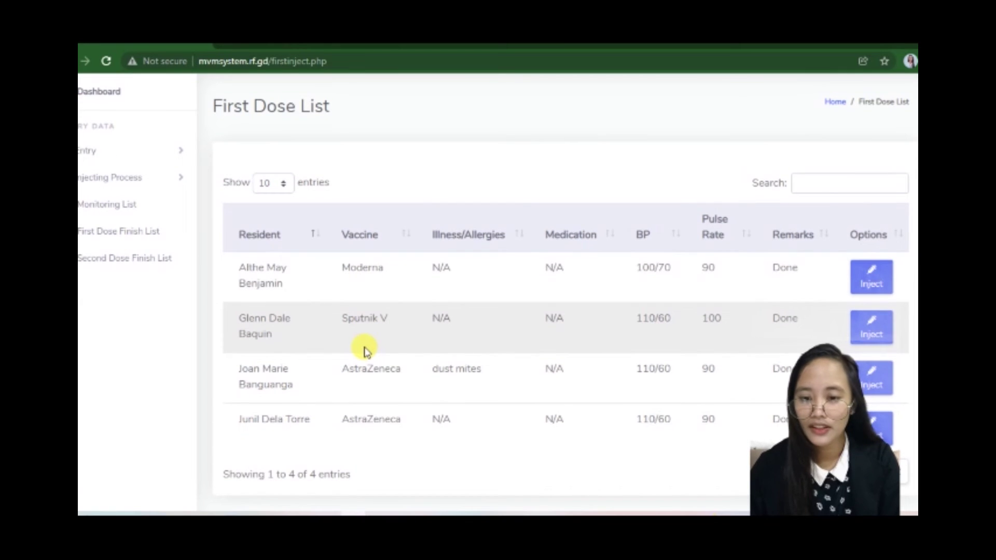
scroll(364, 345, up, 1)
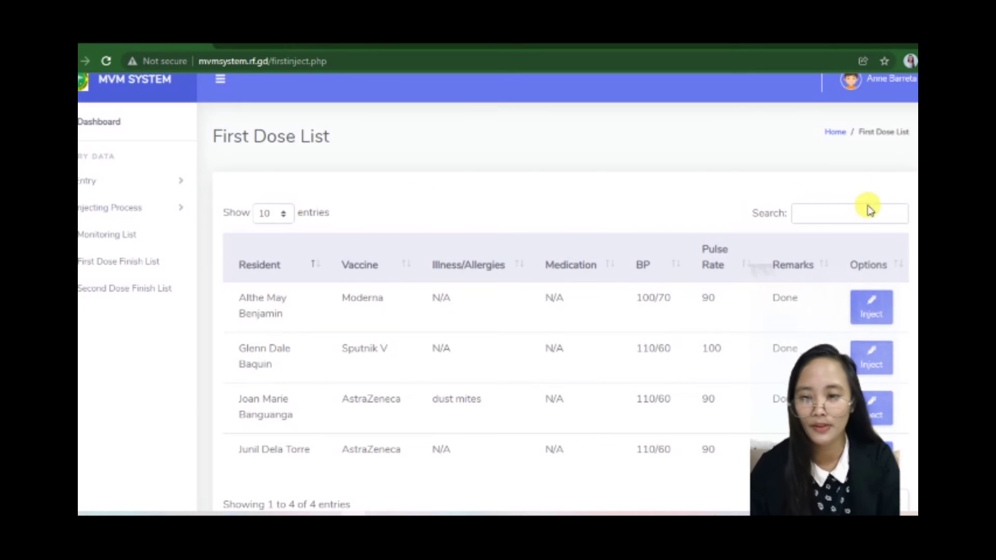
click(838, 214)
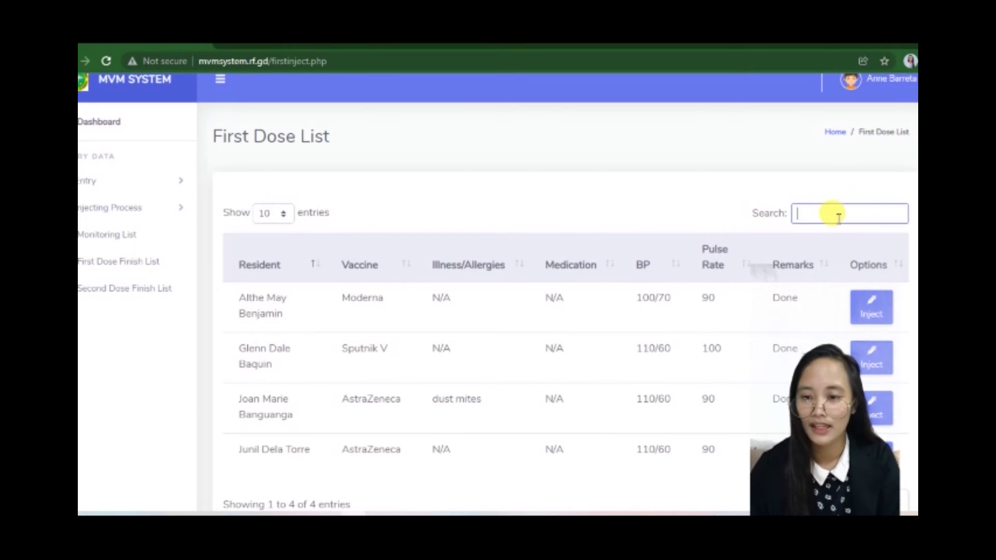
text(juni)
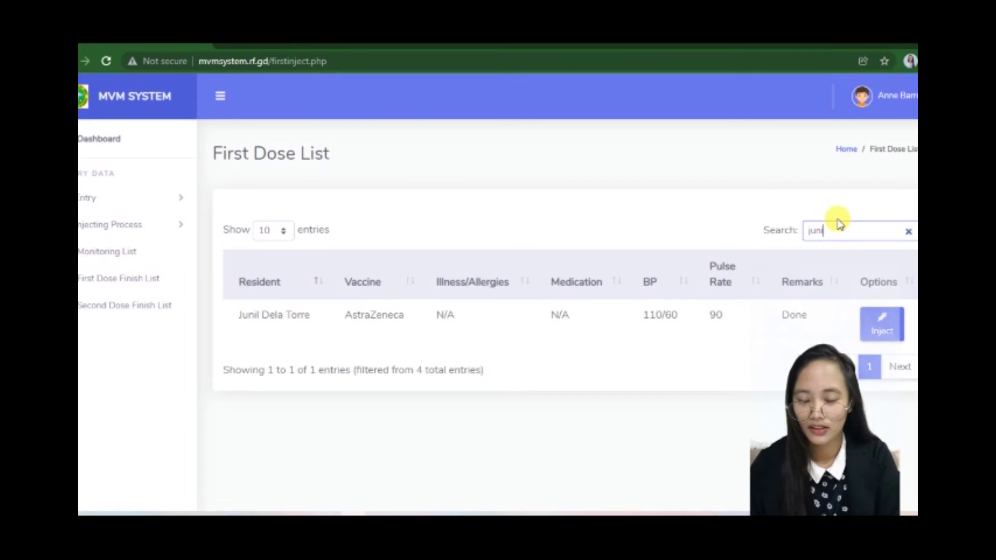
text(l)
click(888, 324)
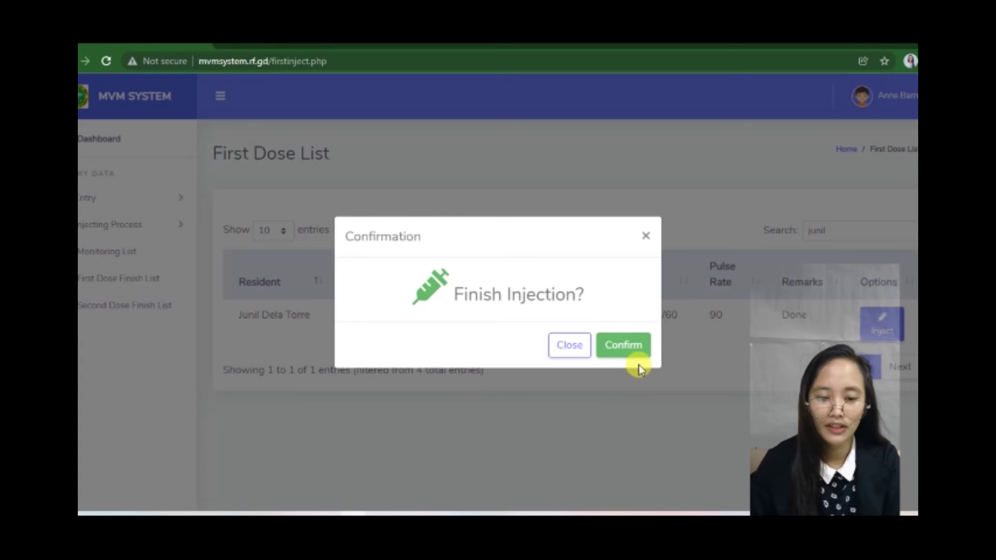
click(636, 348)
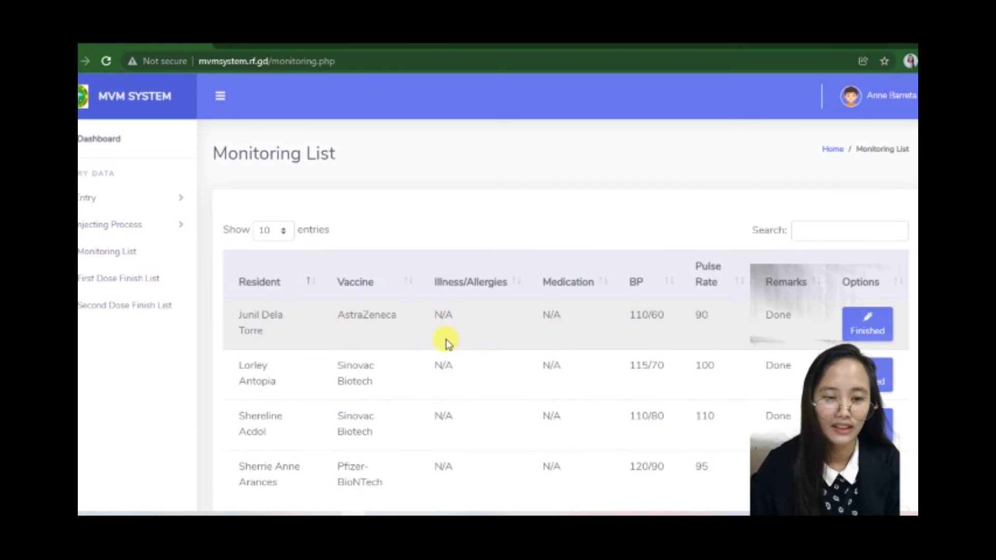
Step: Finish the first monitored resident with 2nd dose date 30/01/2022 and remark Done
scroll(445, 341, down, 1)
click(876, 318)
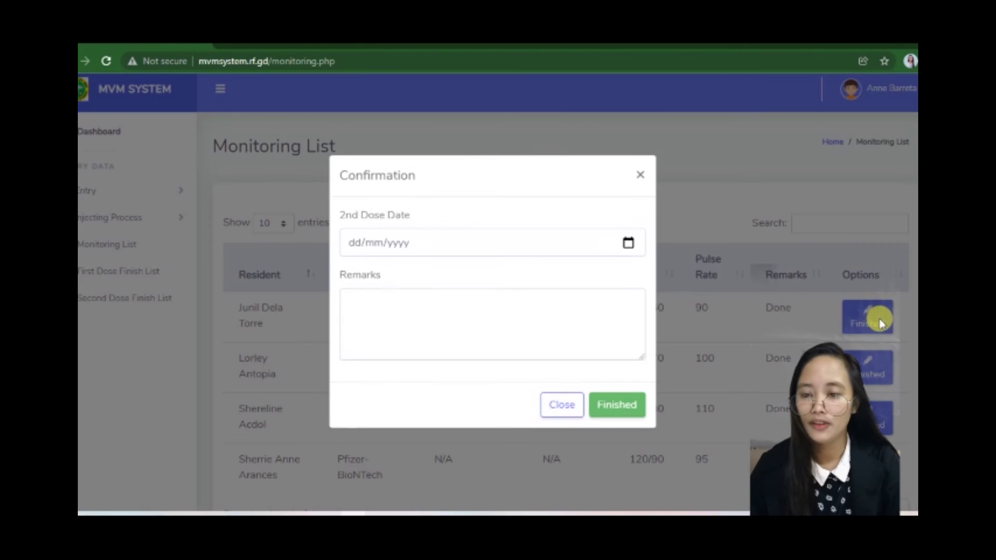
click(628, 245)
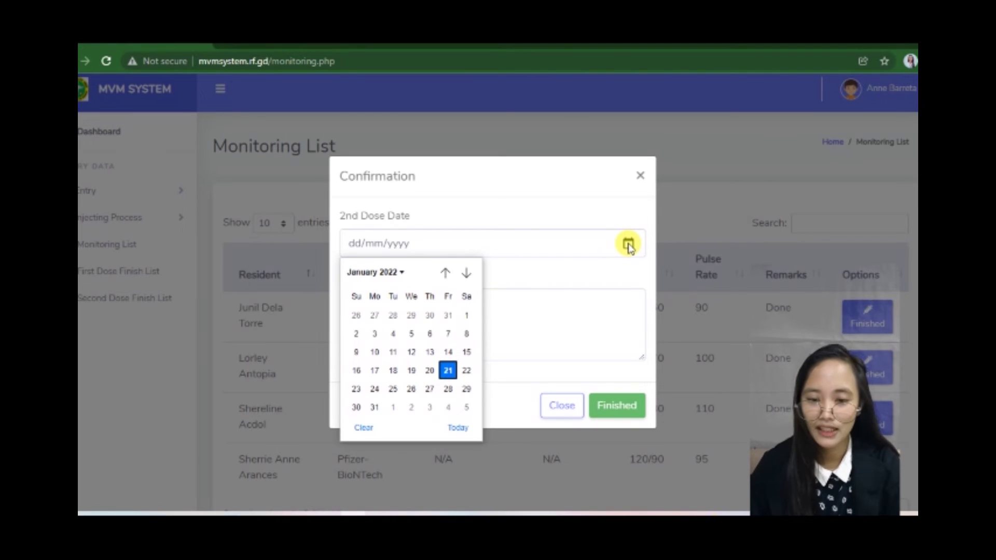
click(356, 408)
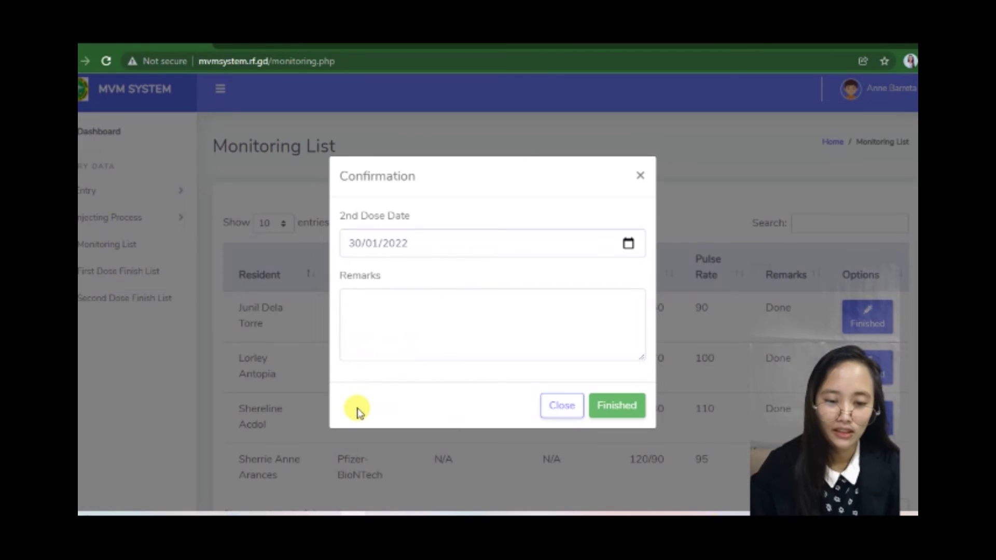
click(458, 321)
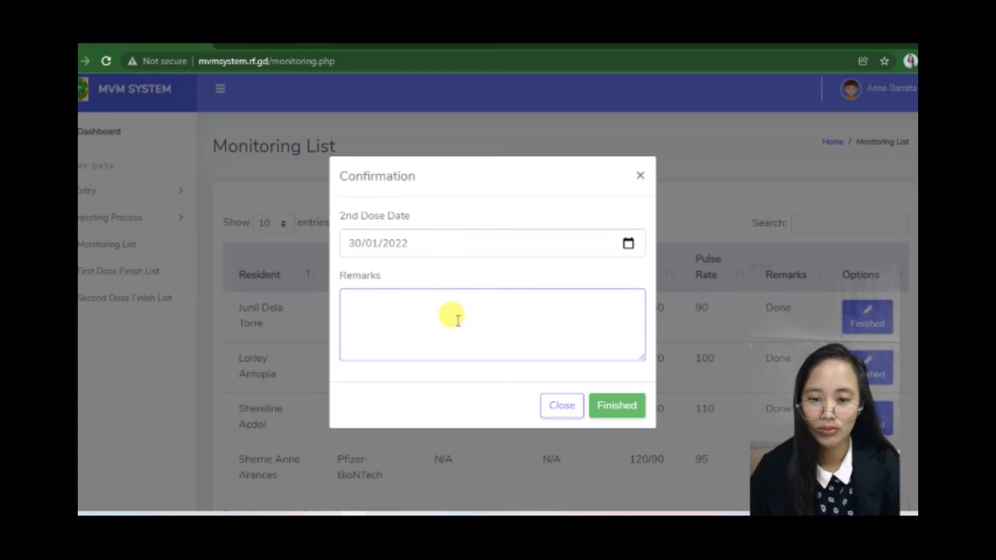
click(617, 409)
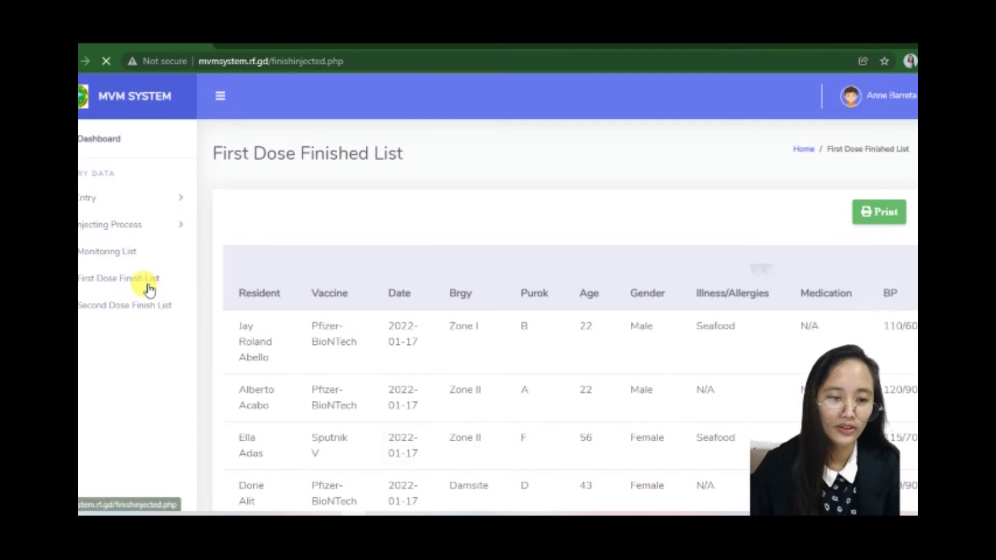
Step: Search the First Dose Finished List for 'juni'
scroll(380, 360, down, 3)
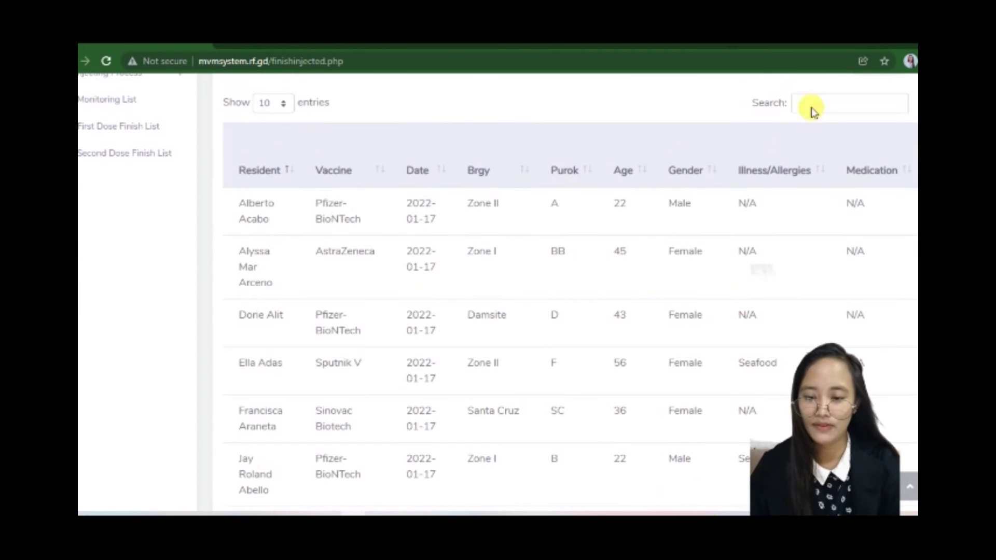
scroll(655, 151, up, 3)
scroll(754, 190, down, 2)
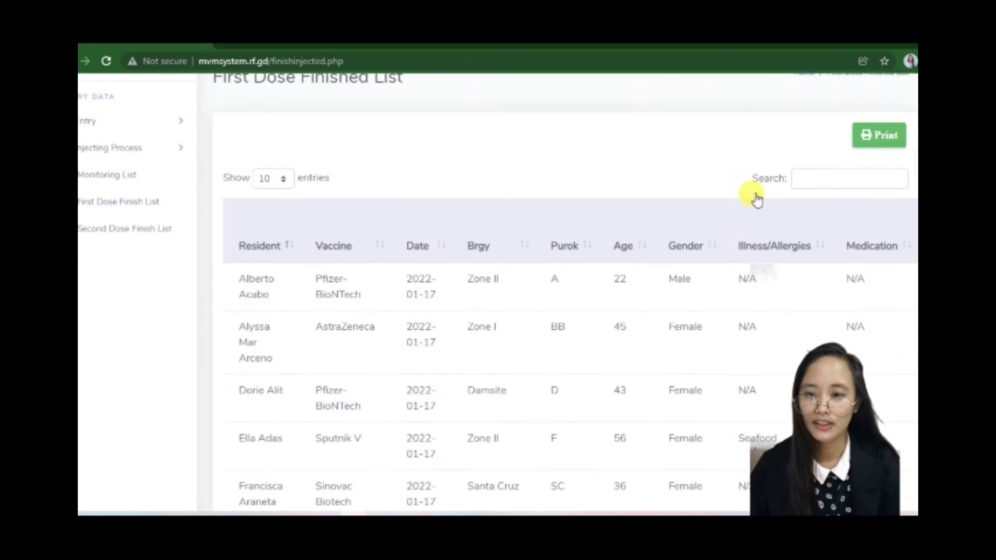
click(813, 152)
text(juni)
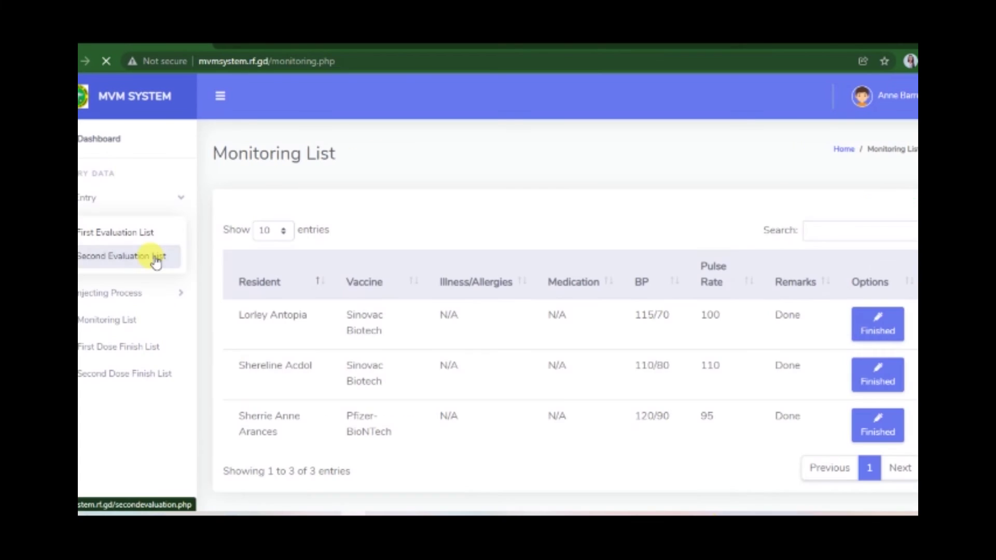
Step: Start a new second-dose evaluation and select the resident found by searching 'june'
click(151, 258)
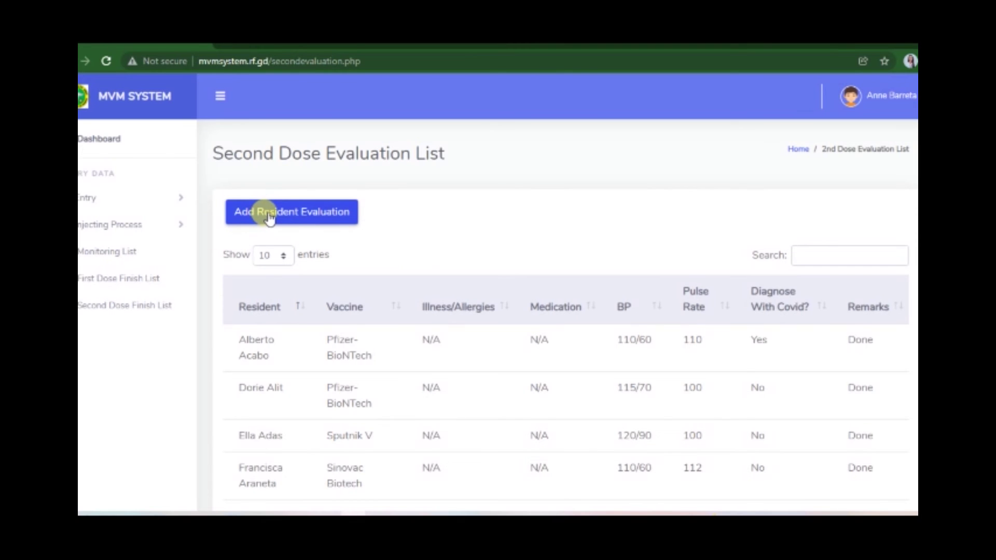
click(269, 218)
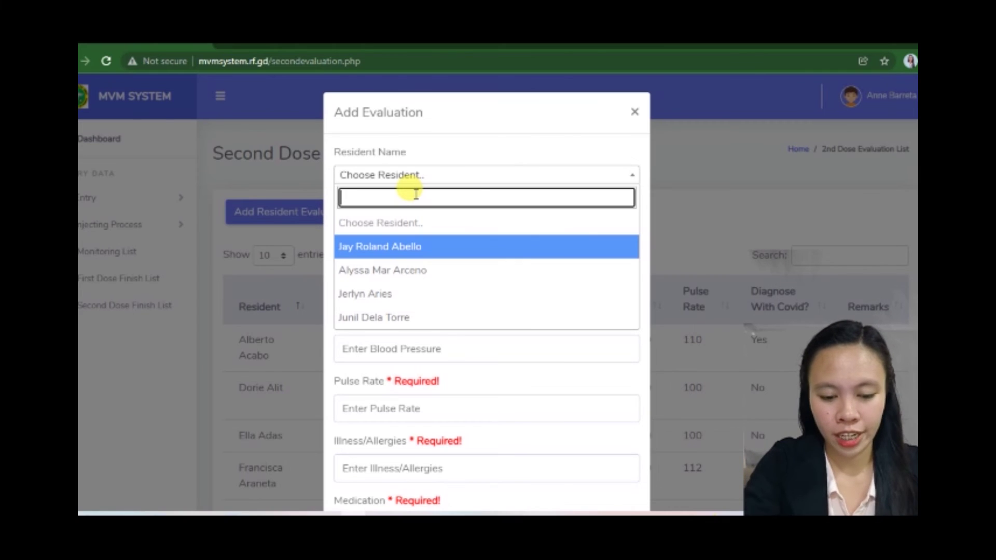
text(t)
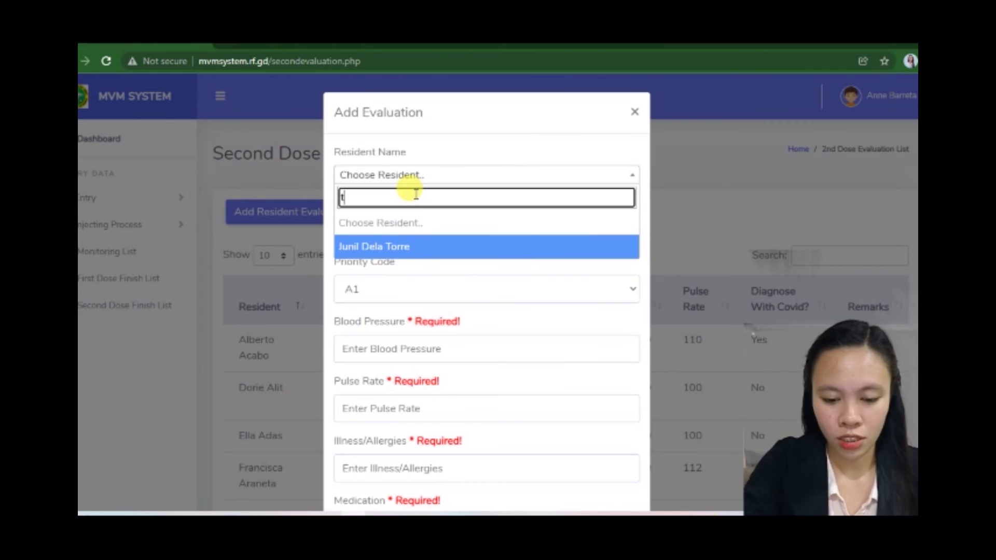
key(BackSpace)
text(juneil)
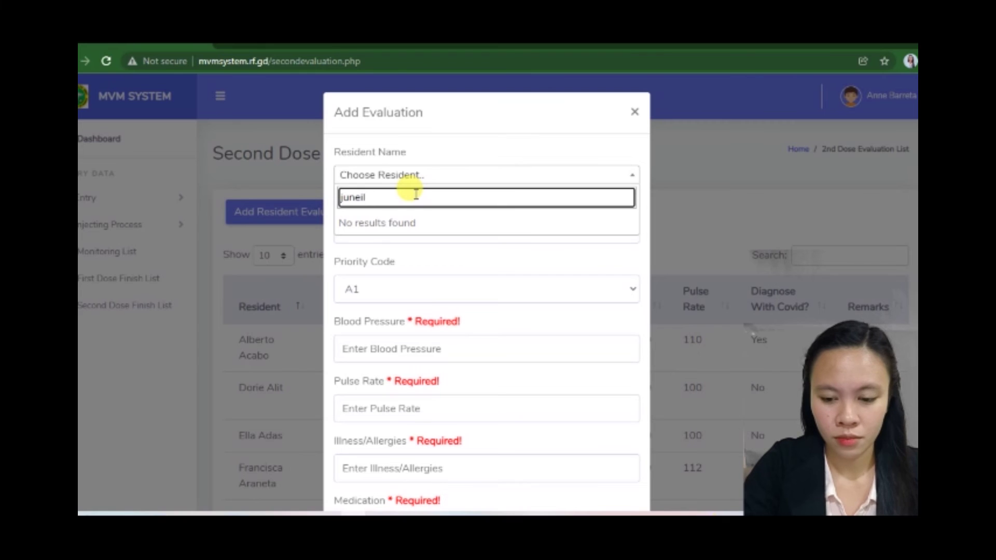
key(BackSpace)
key(BackSpace)
key(BackSpace)
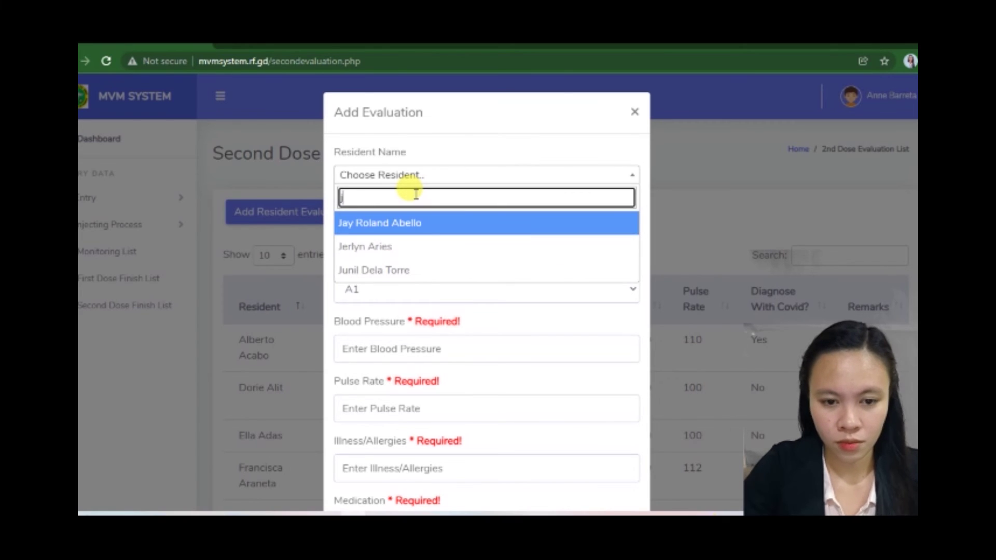
click(453, 271)
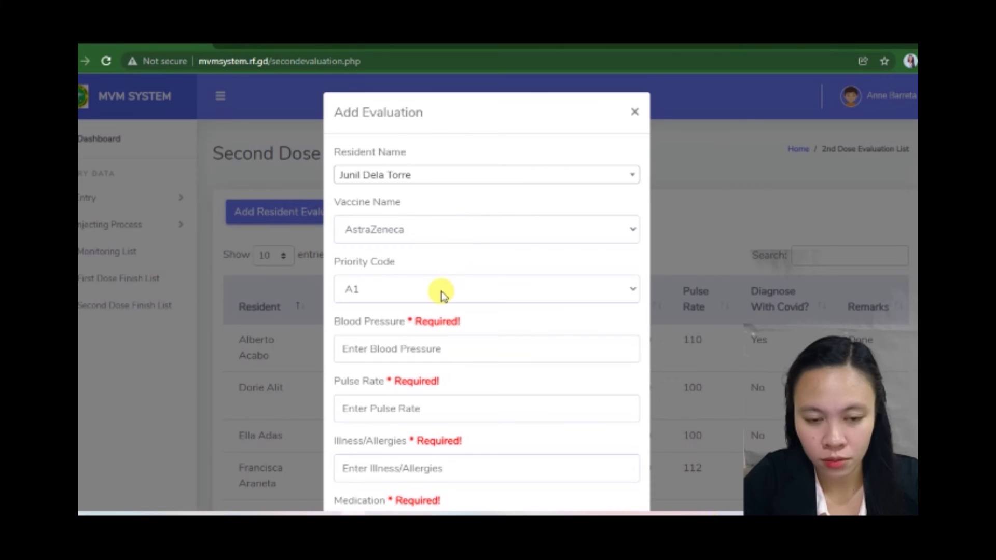
Step: Set priority code A2, blood pressure 120/90 and pulse rate 110
click(482, 284)
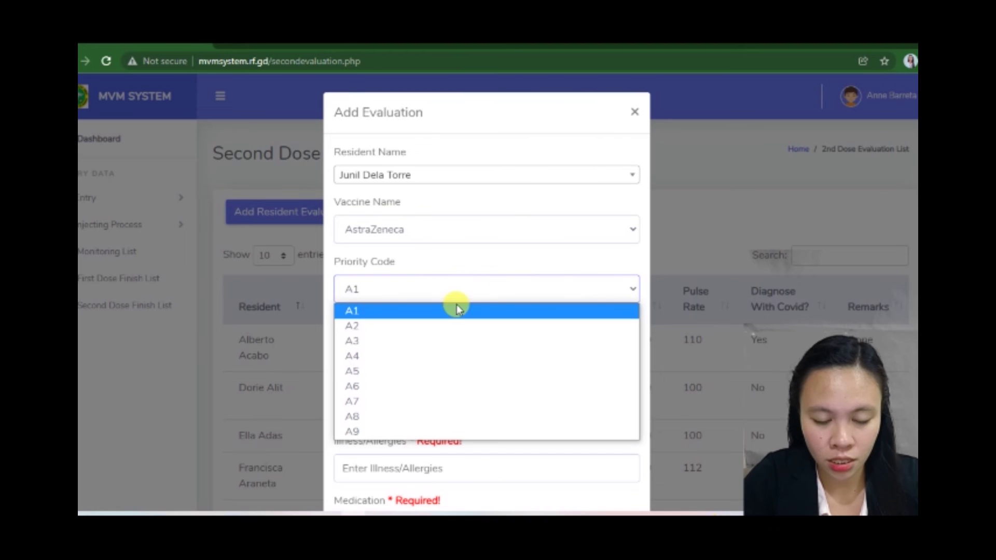
click(438, 325)
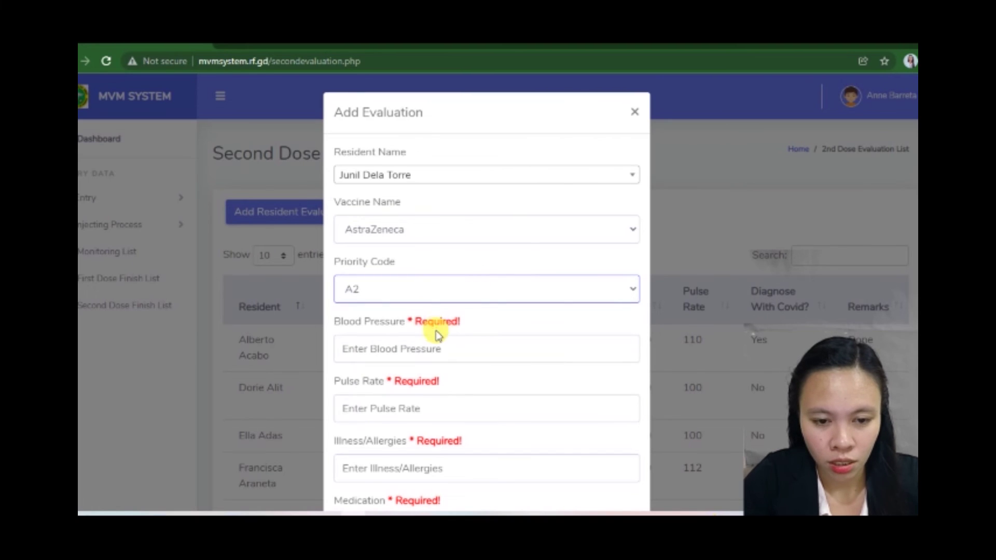
click(435, 349)
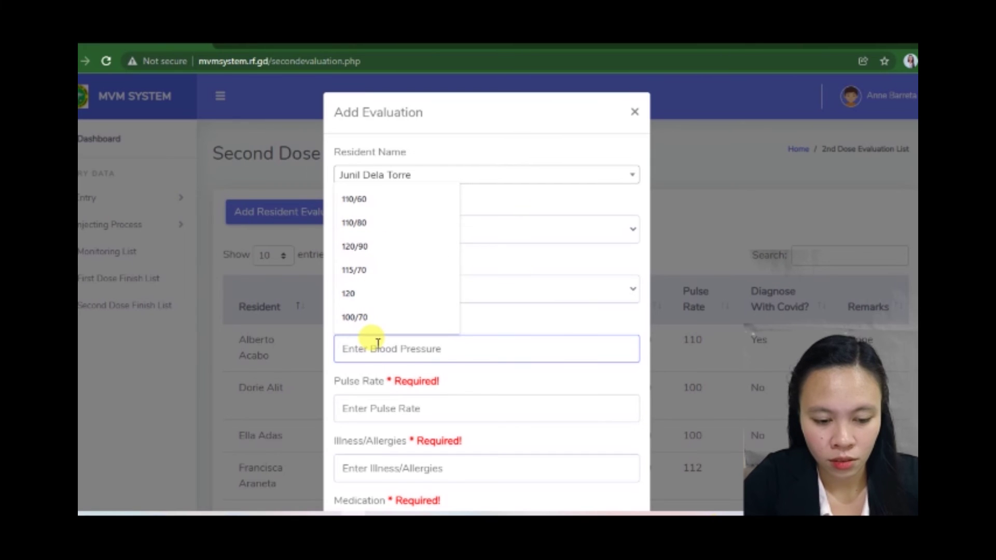
click(398, 248)
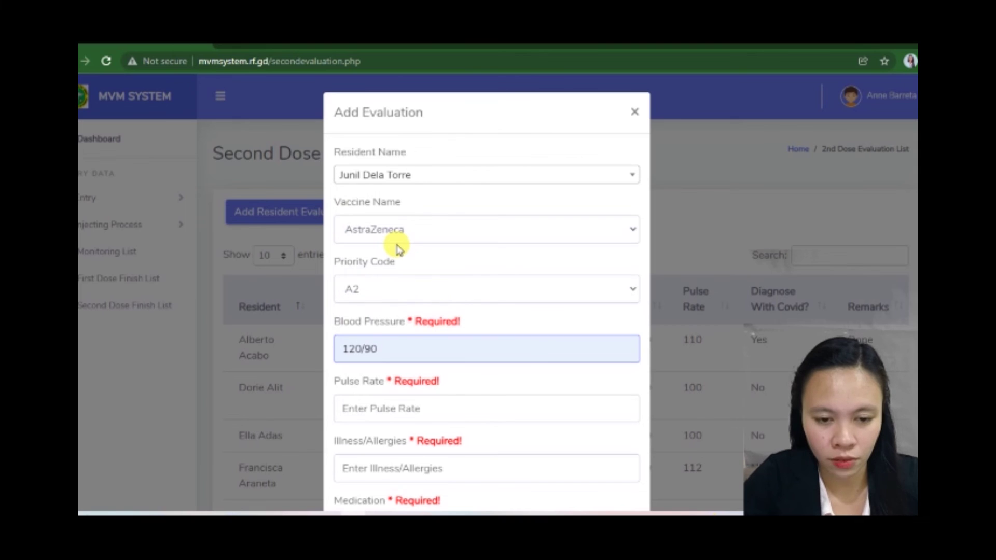
click(397, 407)
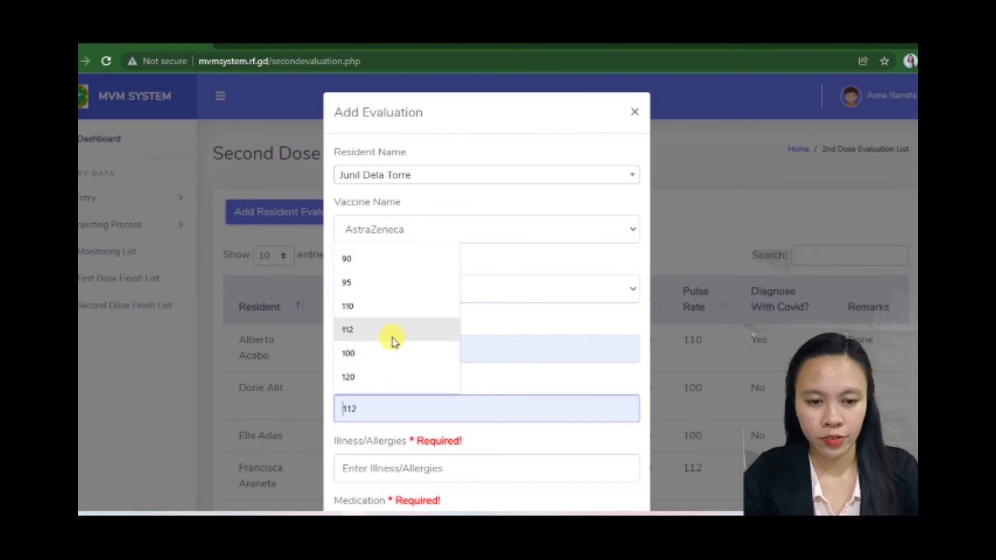
click(397, 311)
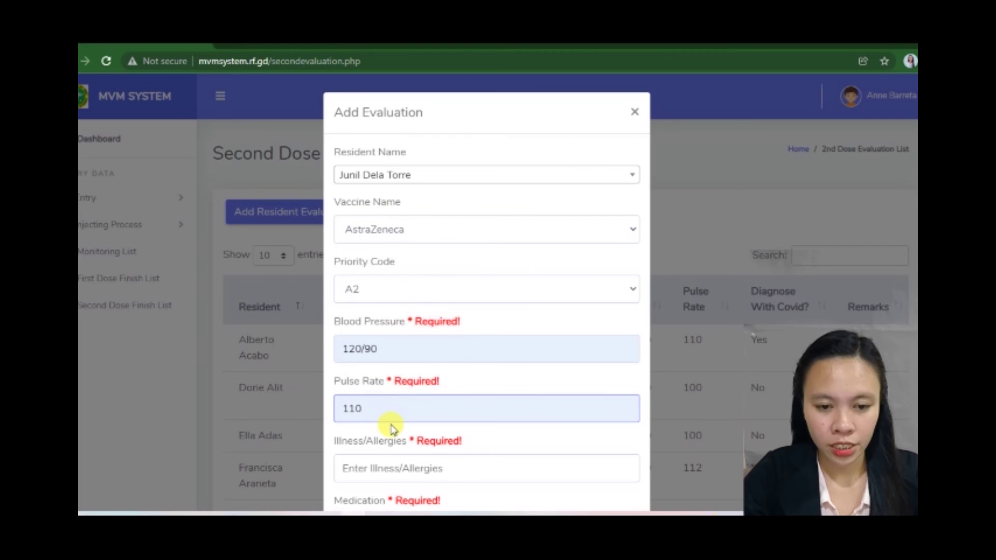
Step: Set illness/allergies and medication both to N/A
scroll(389, 422, down, 1)
scroll(389, 422, down, 2)
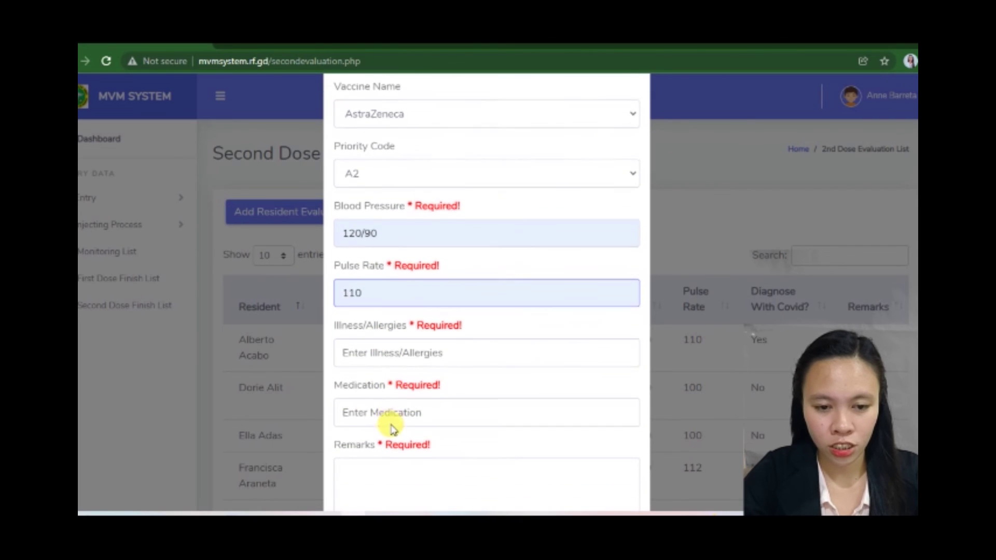
click(413, 325)
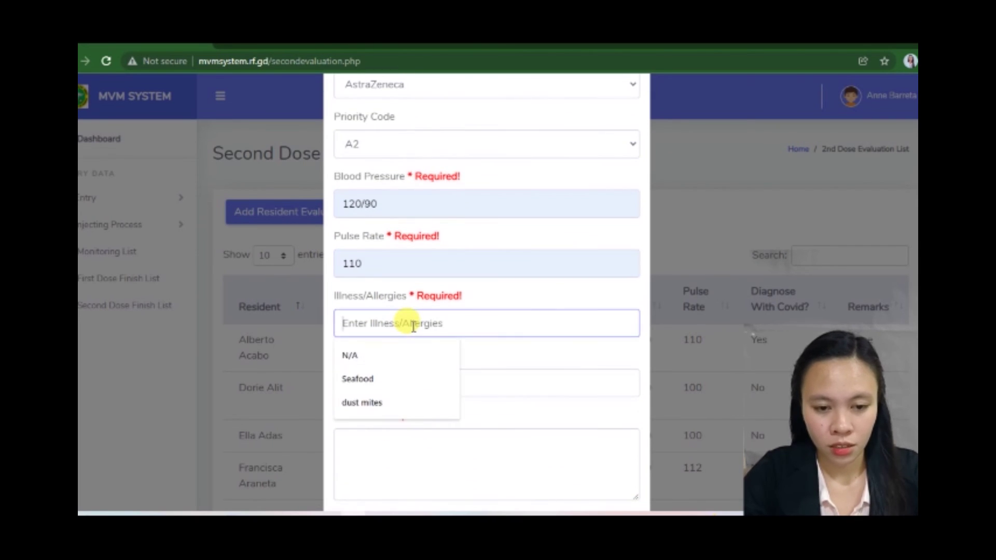
click(393, 355)
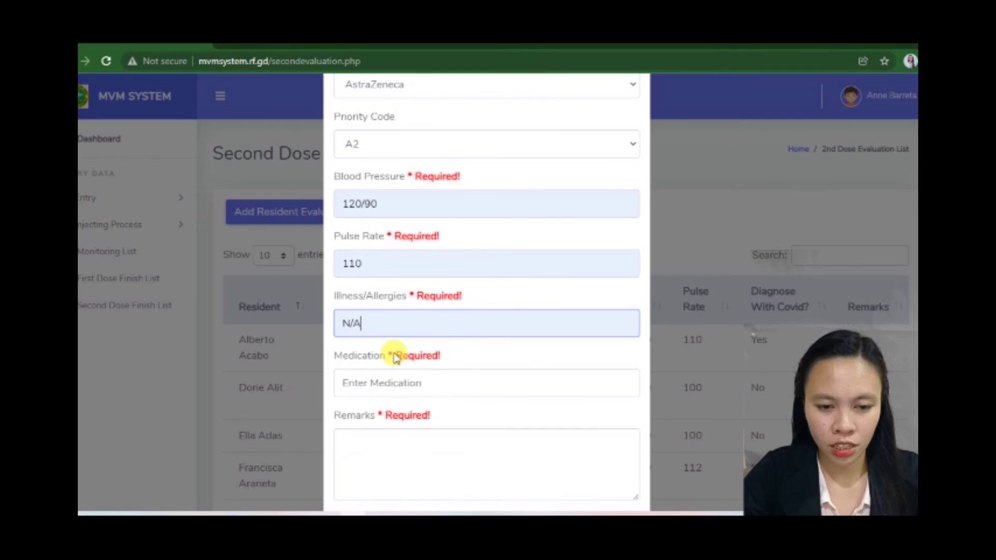
click(384, 382)
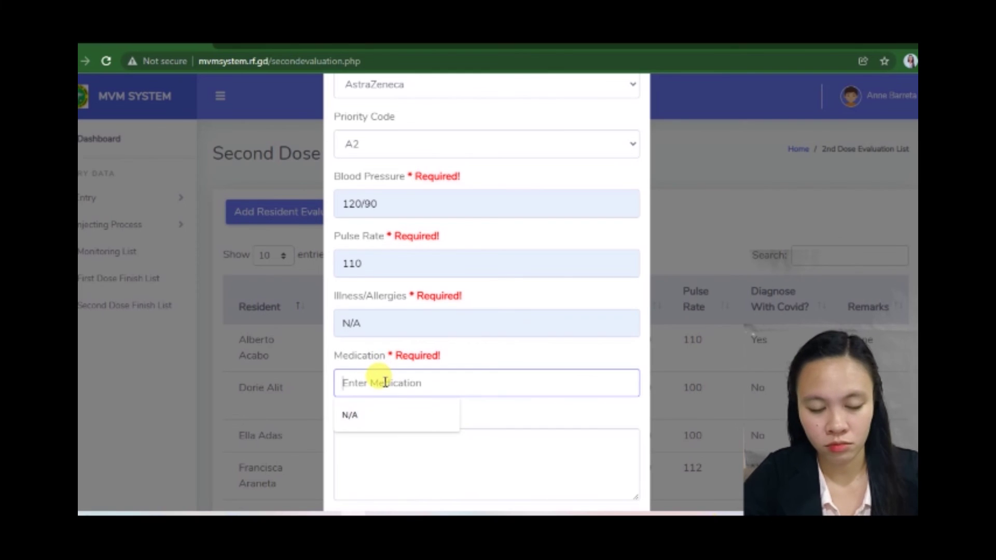
click(366, 420)
Step: Enter remarks 'done', mark Diagnosed with Covid19, and save the evaluation
scroll(364, 423, down, 2)
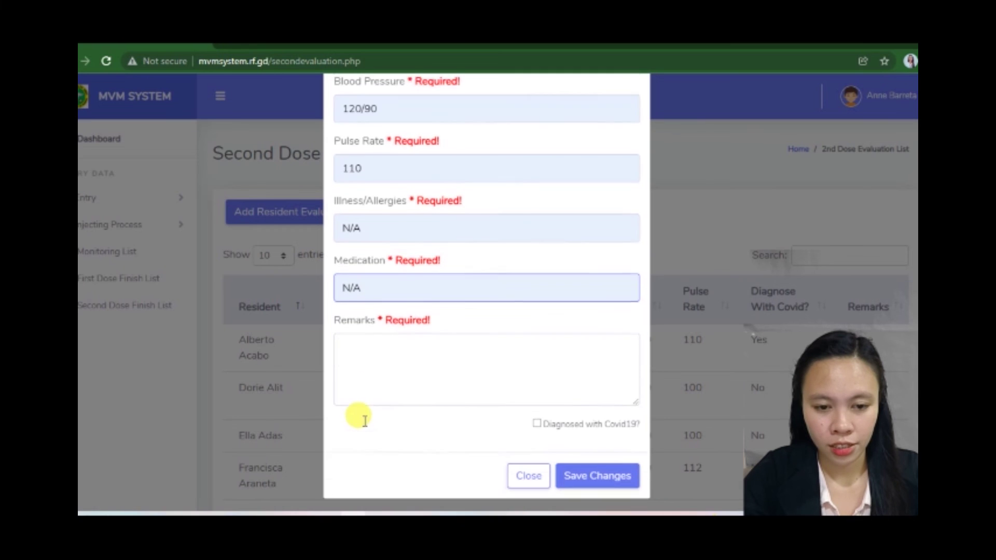
click(386, 373)
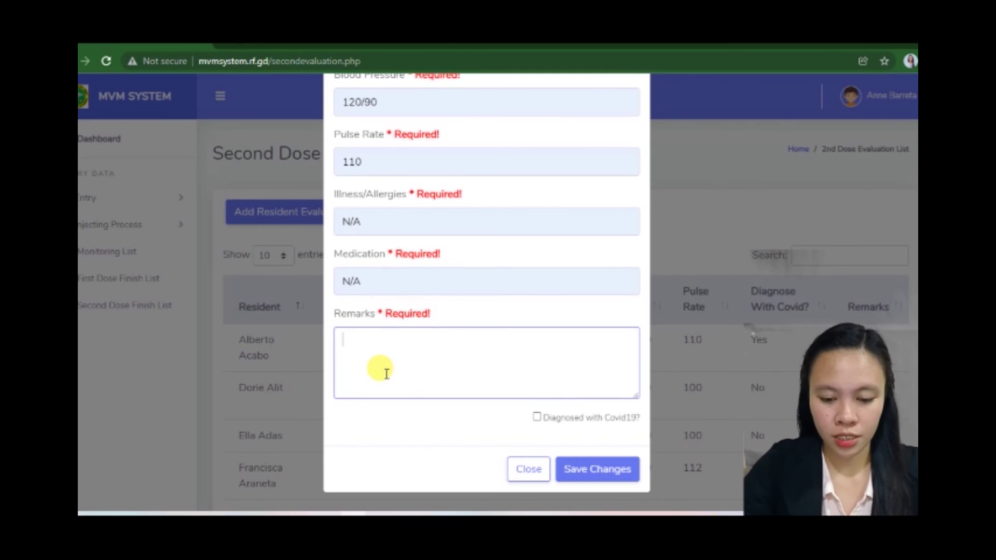
text(done)
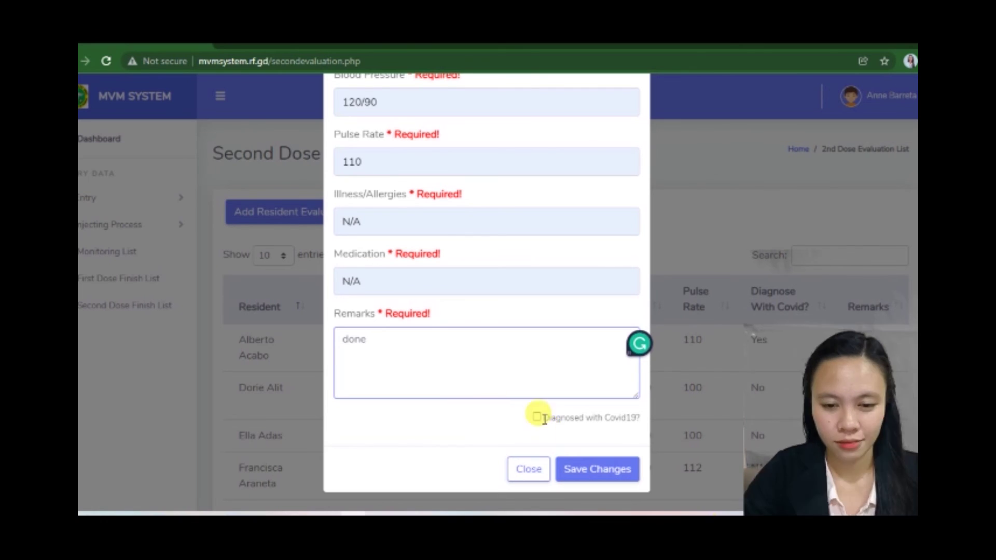
click(539, 415)
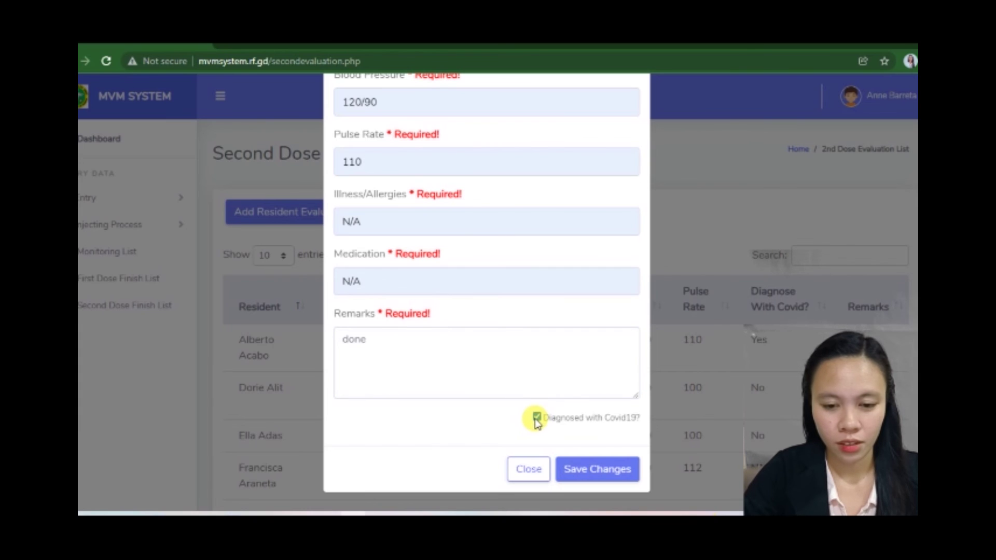
click(592, 472)
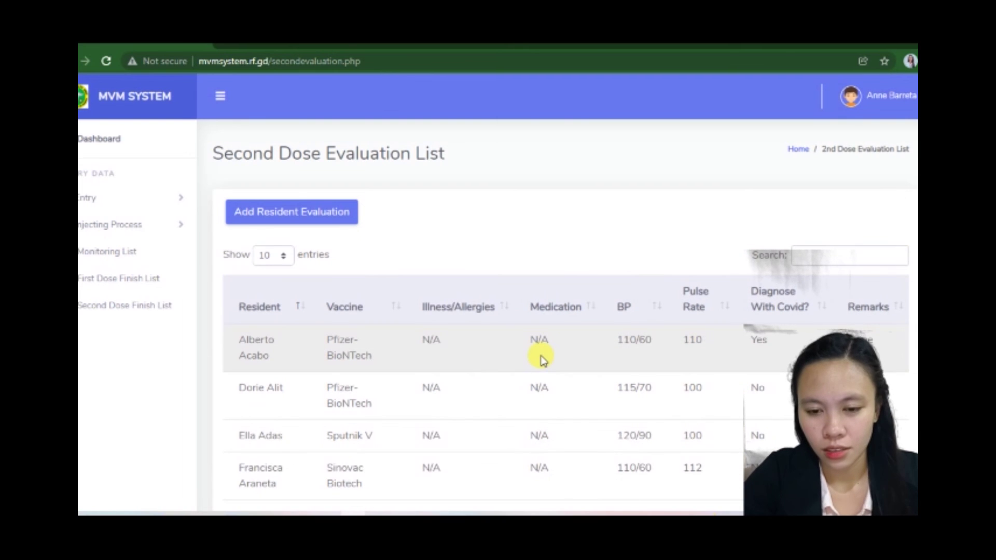
Step: Scroll through the 8 second-dose evaluations, then expand Injecting Process in the sidebar
scroll(542, 359, down, 2)
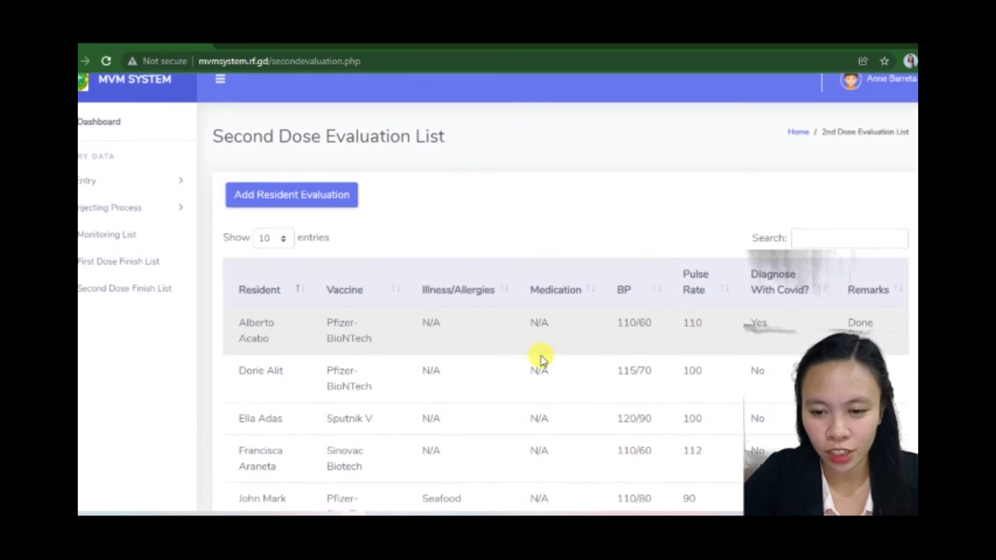
scroll(542, 355, down, 3)
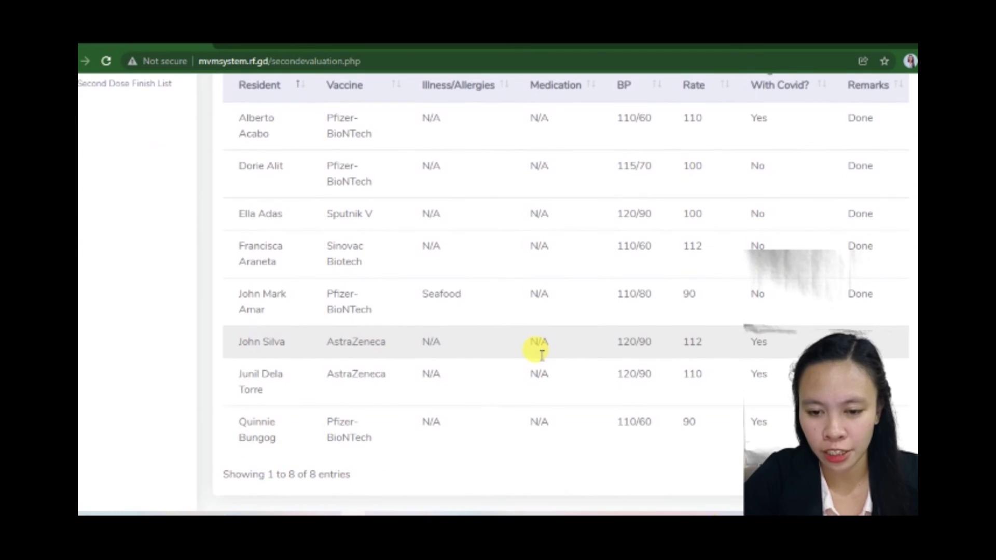
scroll(541, 353, up, 3)
scroll(541, 355, up, 2)
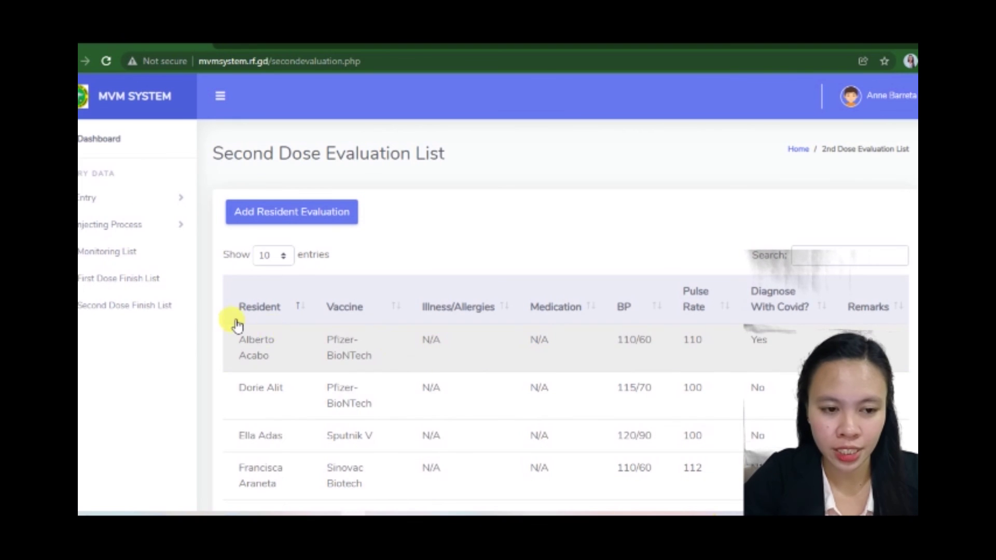
click(137, 230)
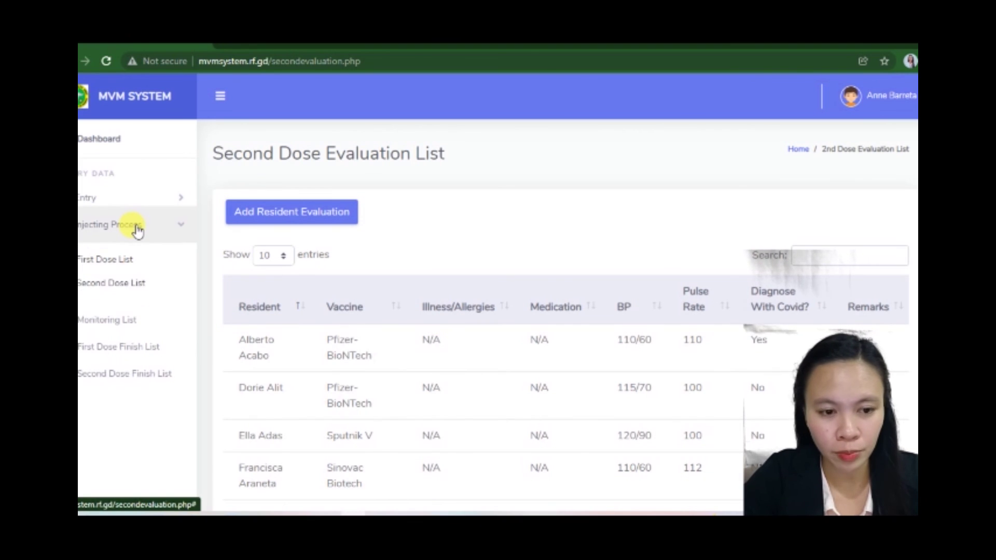
Step: On the Second Dose List, finish and confirm the AstraZeneca resident's injection in the third row
click(137, 289)
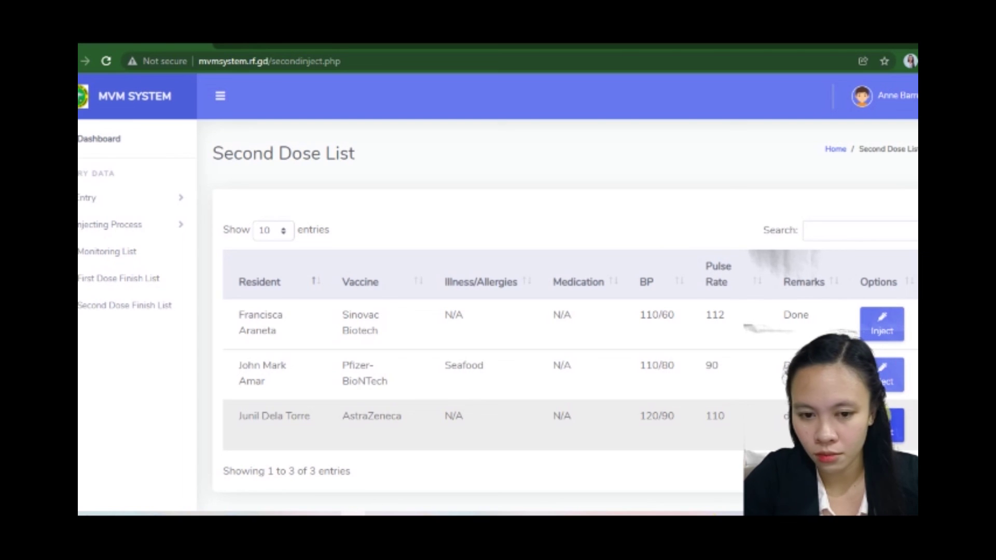
click(889, 426)
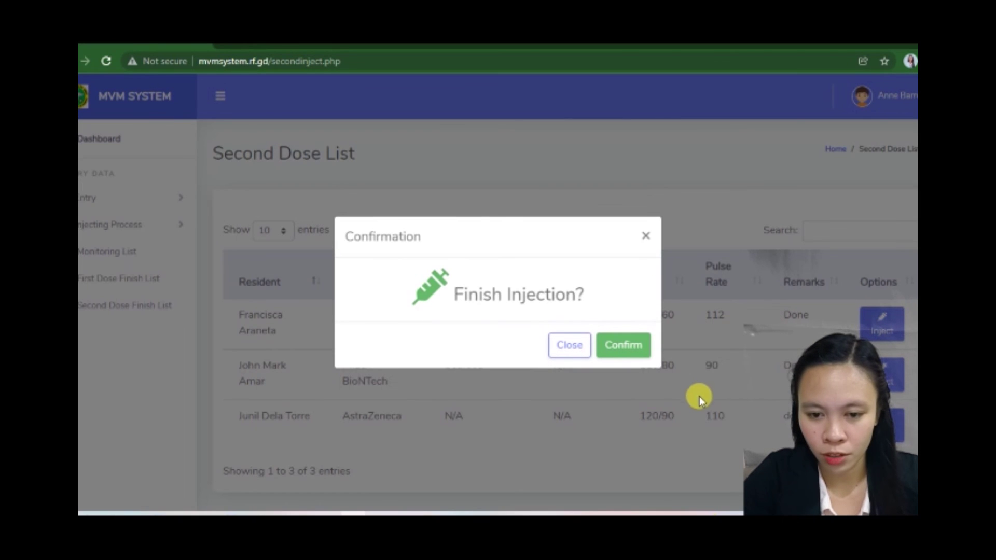
click(617, 349)
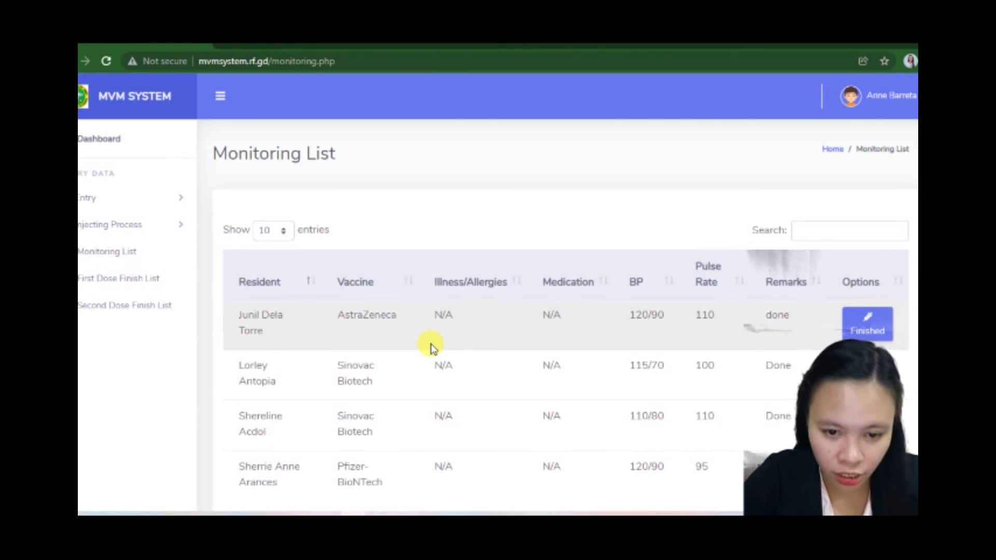
Step: Mark the first Monitoring List resident finished with the remark 'done'
scroll(430, 347, down, 2)
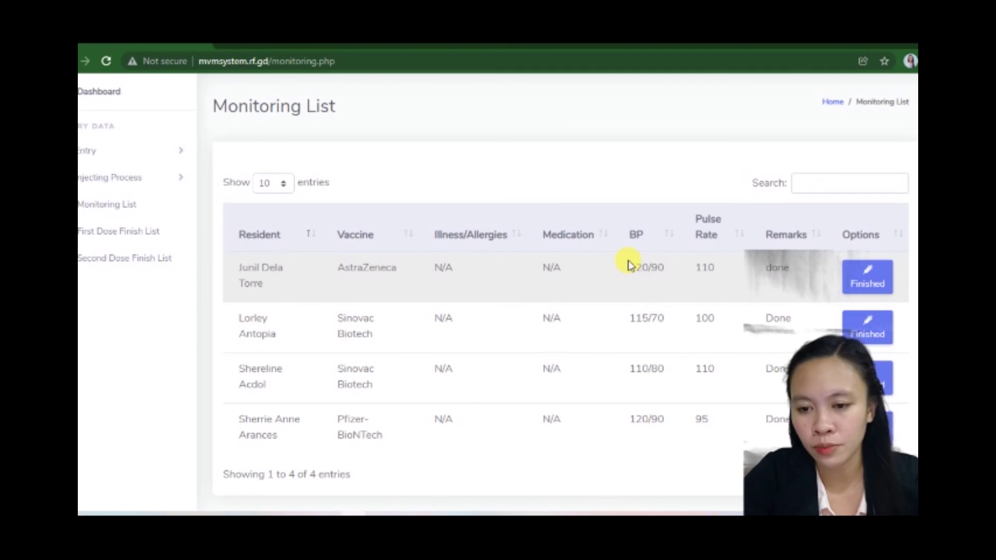
click(874, 279)
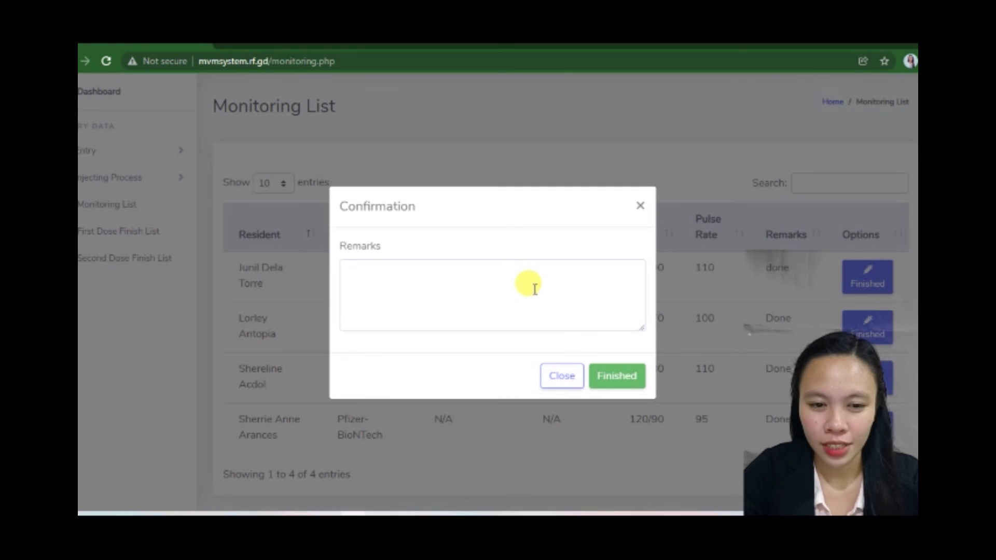
click(530, 302)
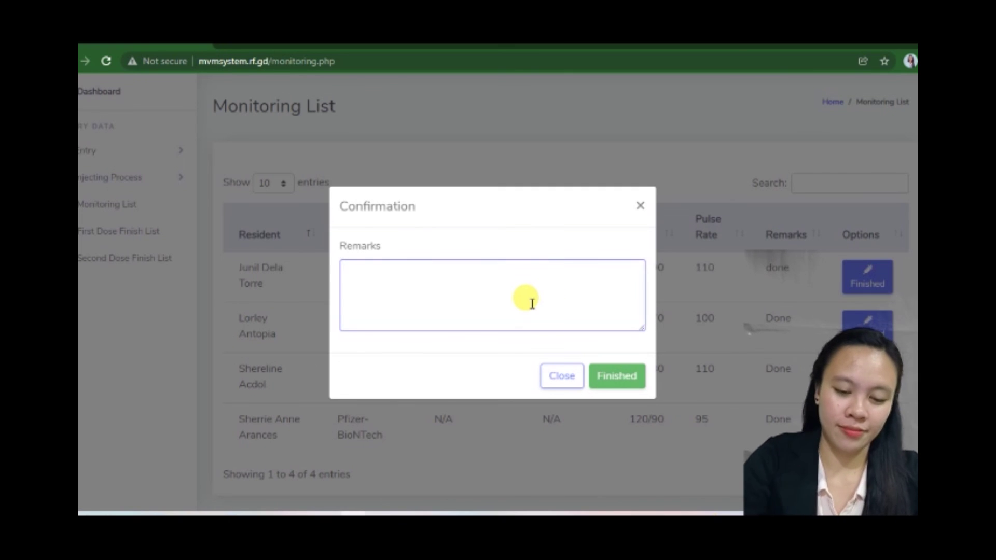
text(done)
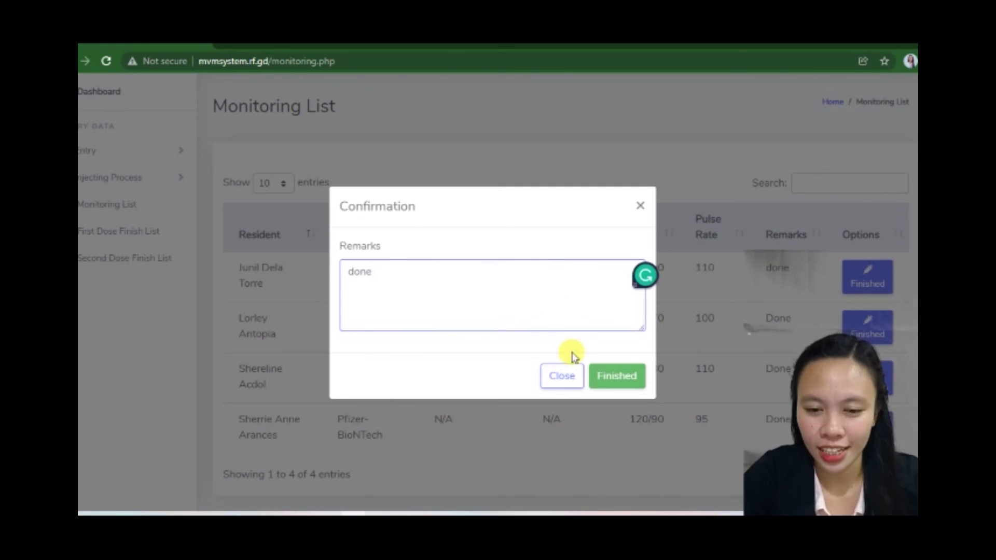
click(617, 376)
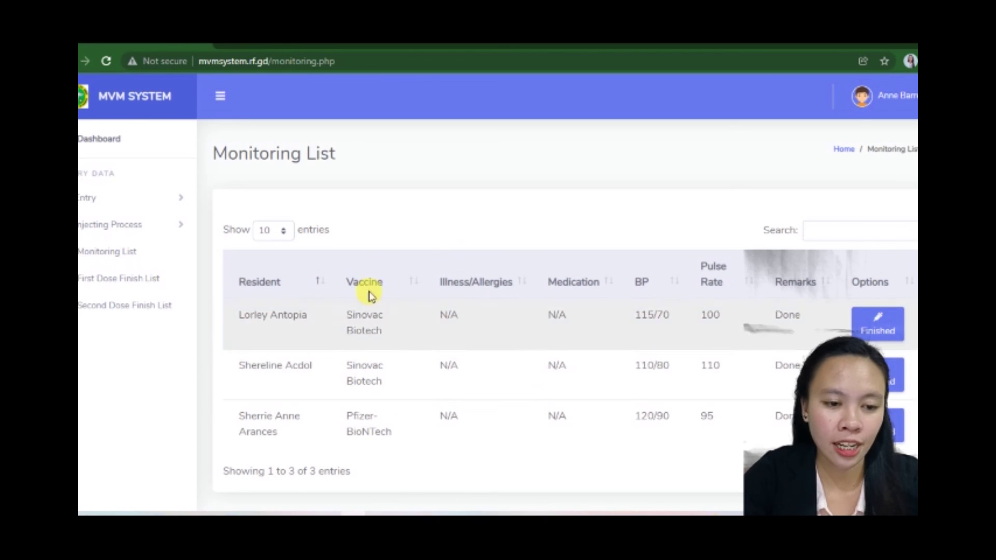
Step: Open the Second Dose Finish List and scroll through its six finished residents
click(108, 315)
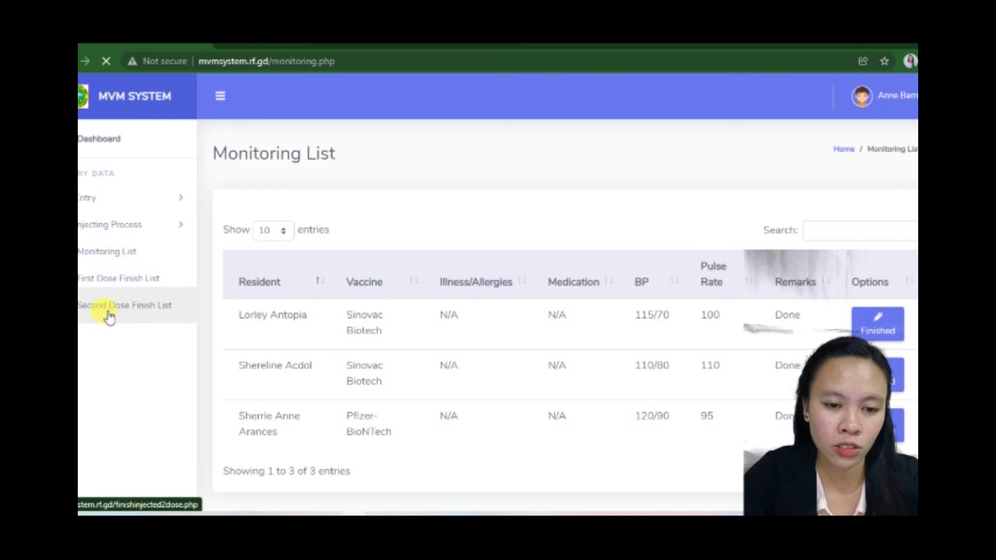
scroll(397, 405, down, 2)
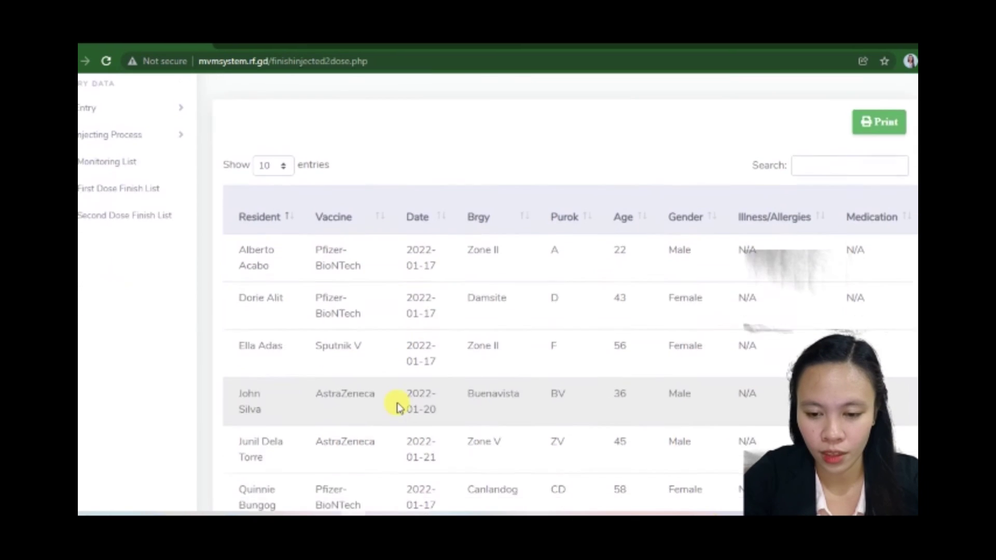
scroll(397, 407, down, 2)
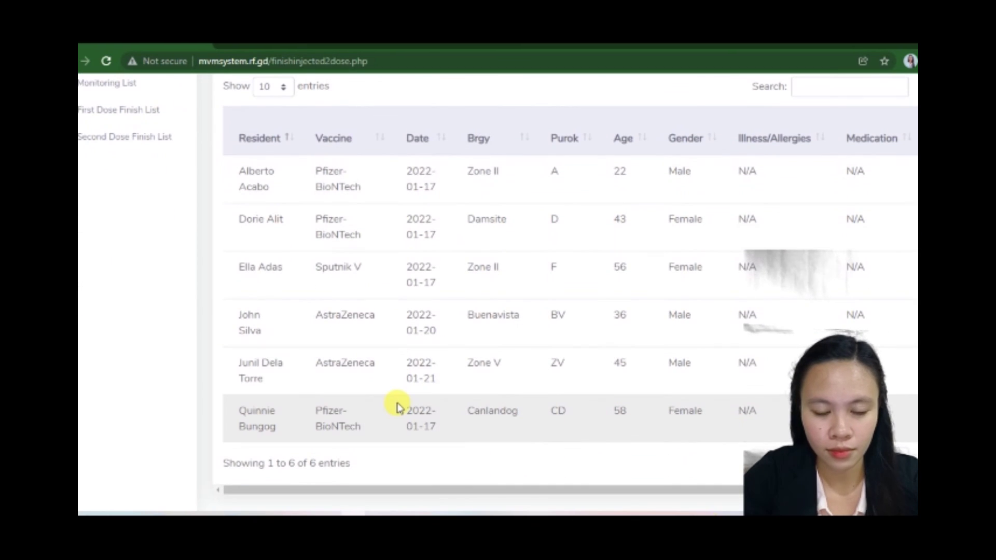
scroll(397, 407, up, 4)
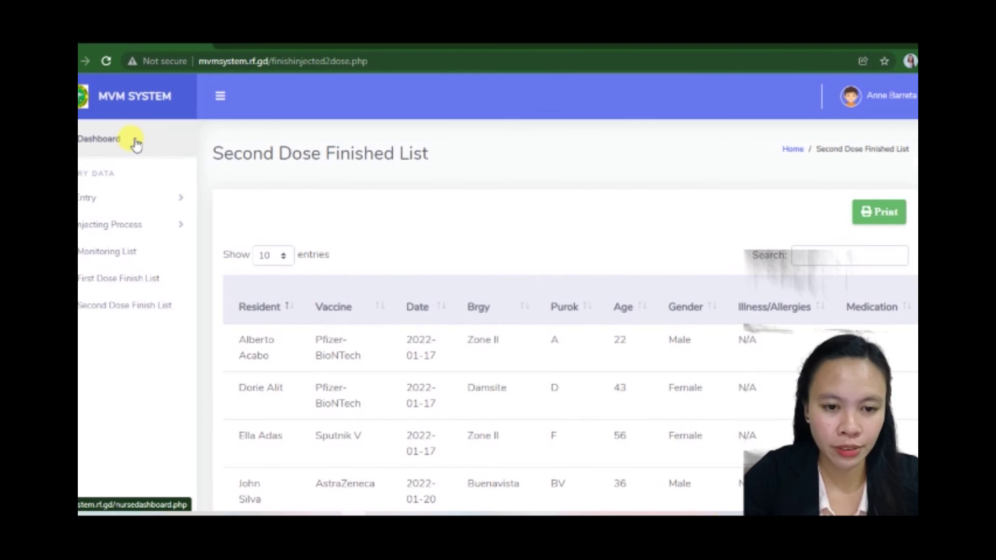
Step: Reload the Dashboard showing 11 first doses and 6 second doses, then open the user dropdown
click(134, 143)
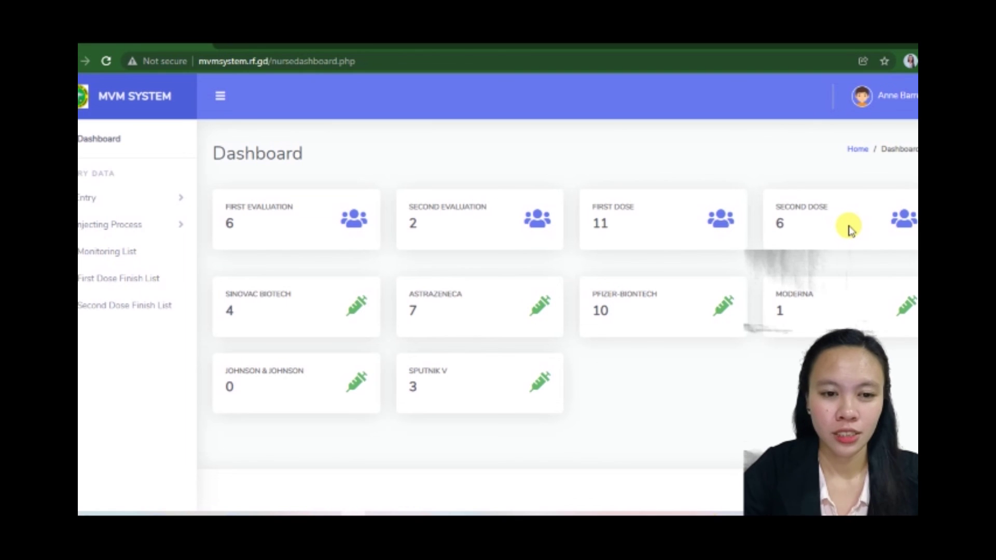
click(144, 138)
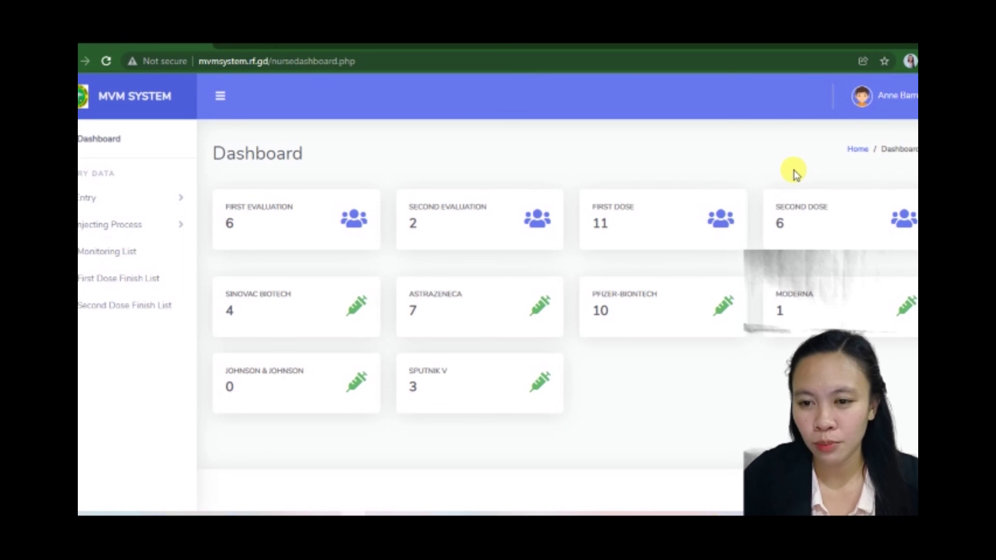
click(881, 100)
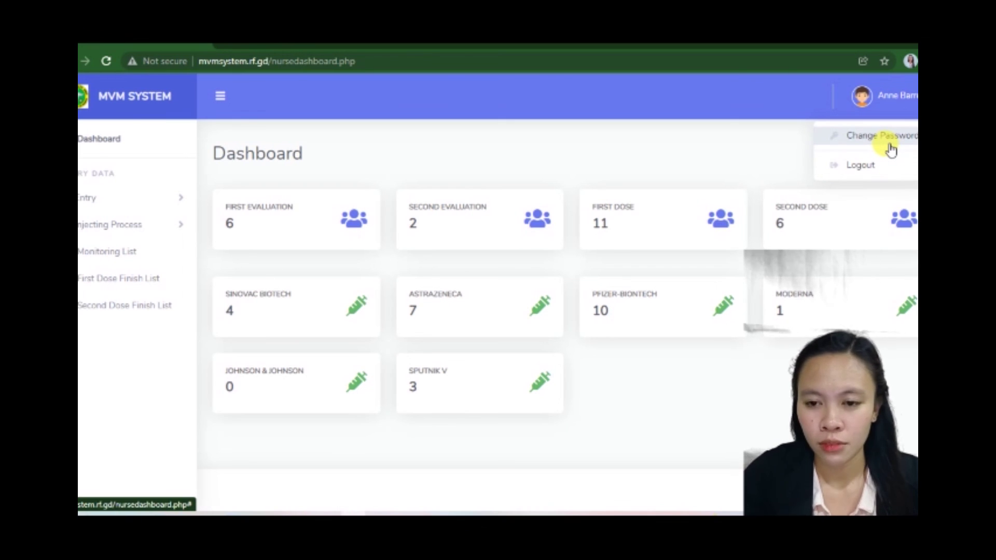
Step: Change the account password to a new one and save it
click(889, 148)
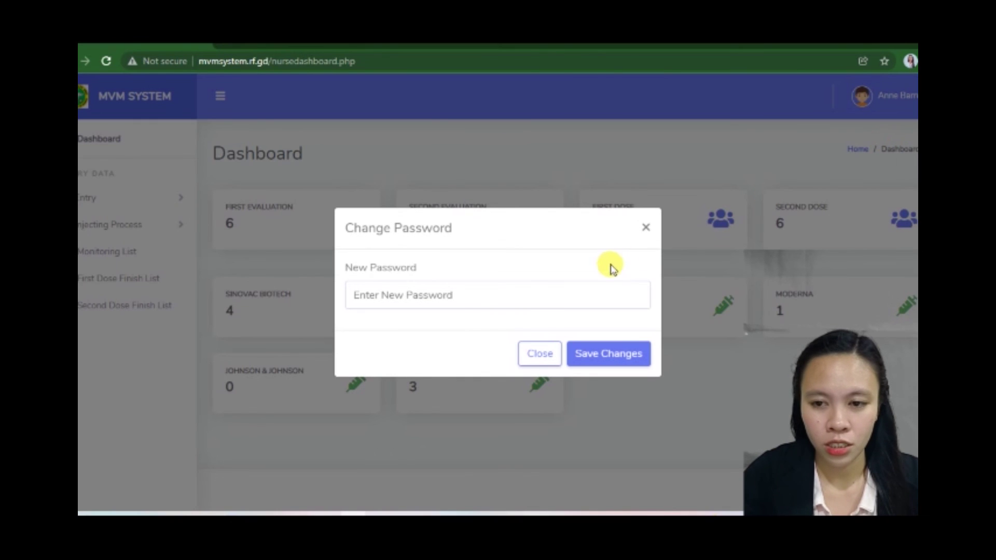
click(580, 291)
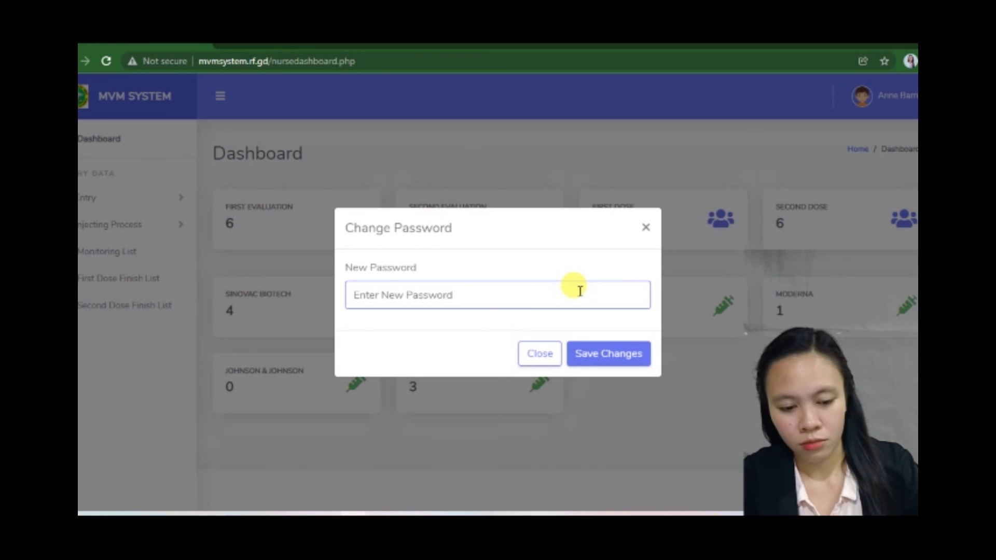
text(12)
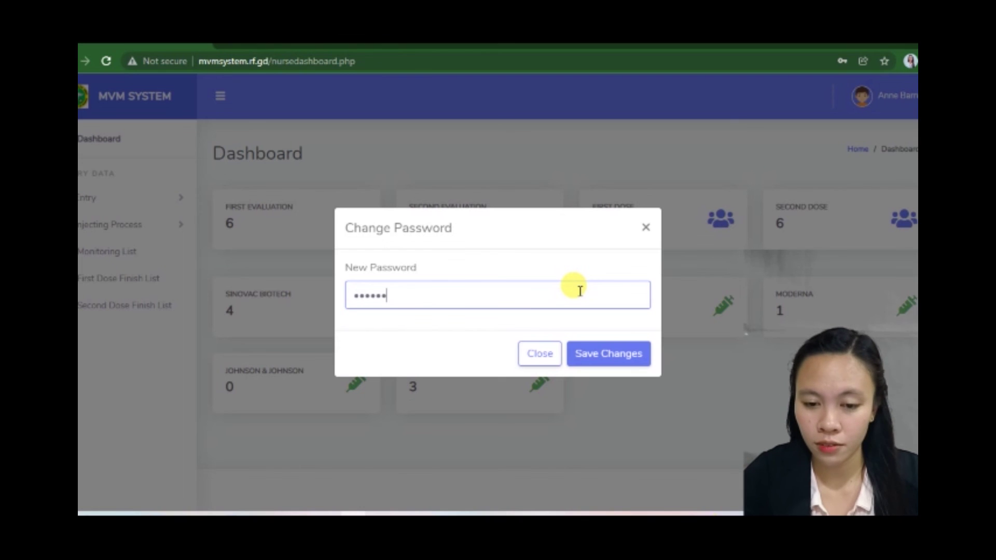
click(612, 357)
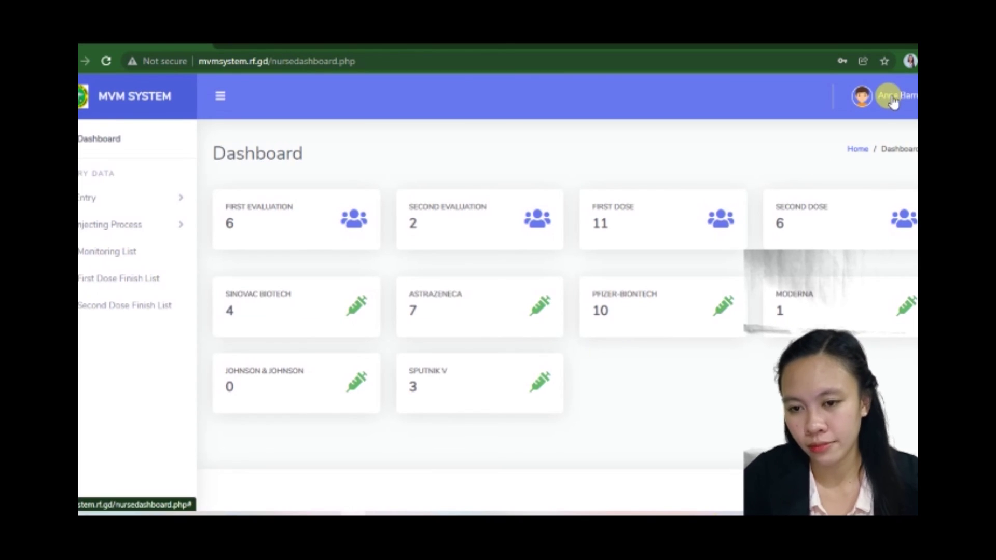
Step: Log out of MVM System from the user menu and confirm
click(891, 99)
click(862, 162)
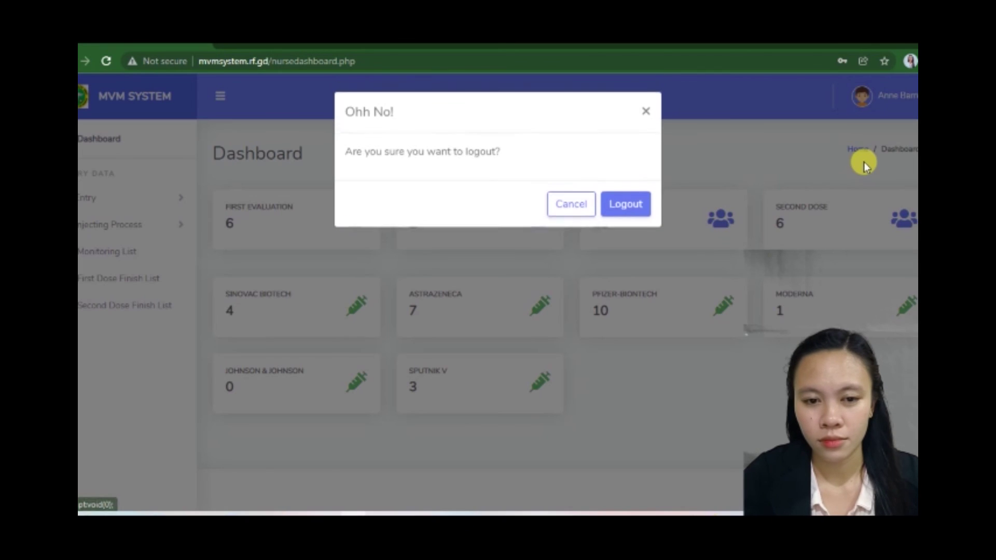
click(631, 206)
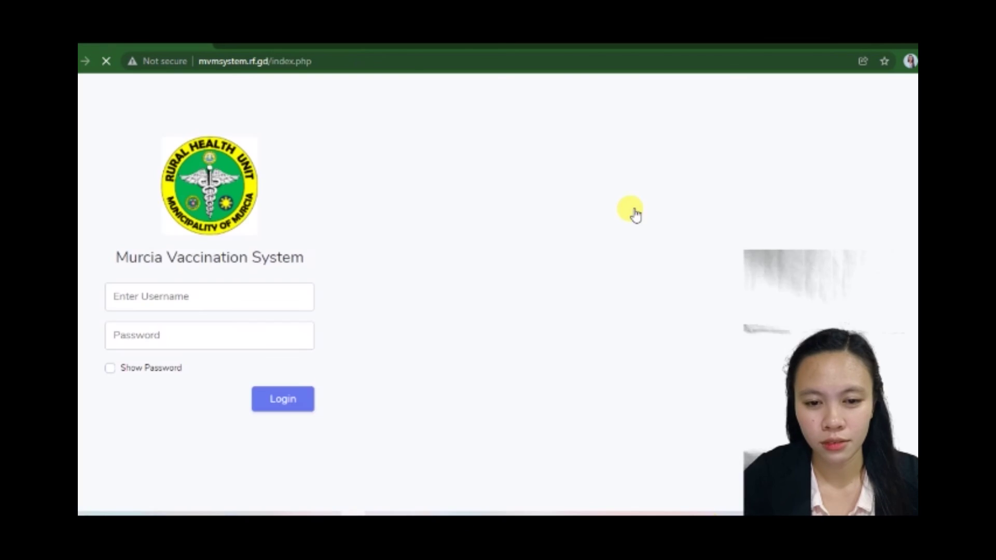